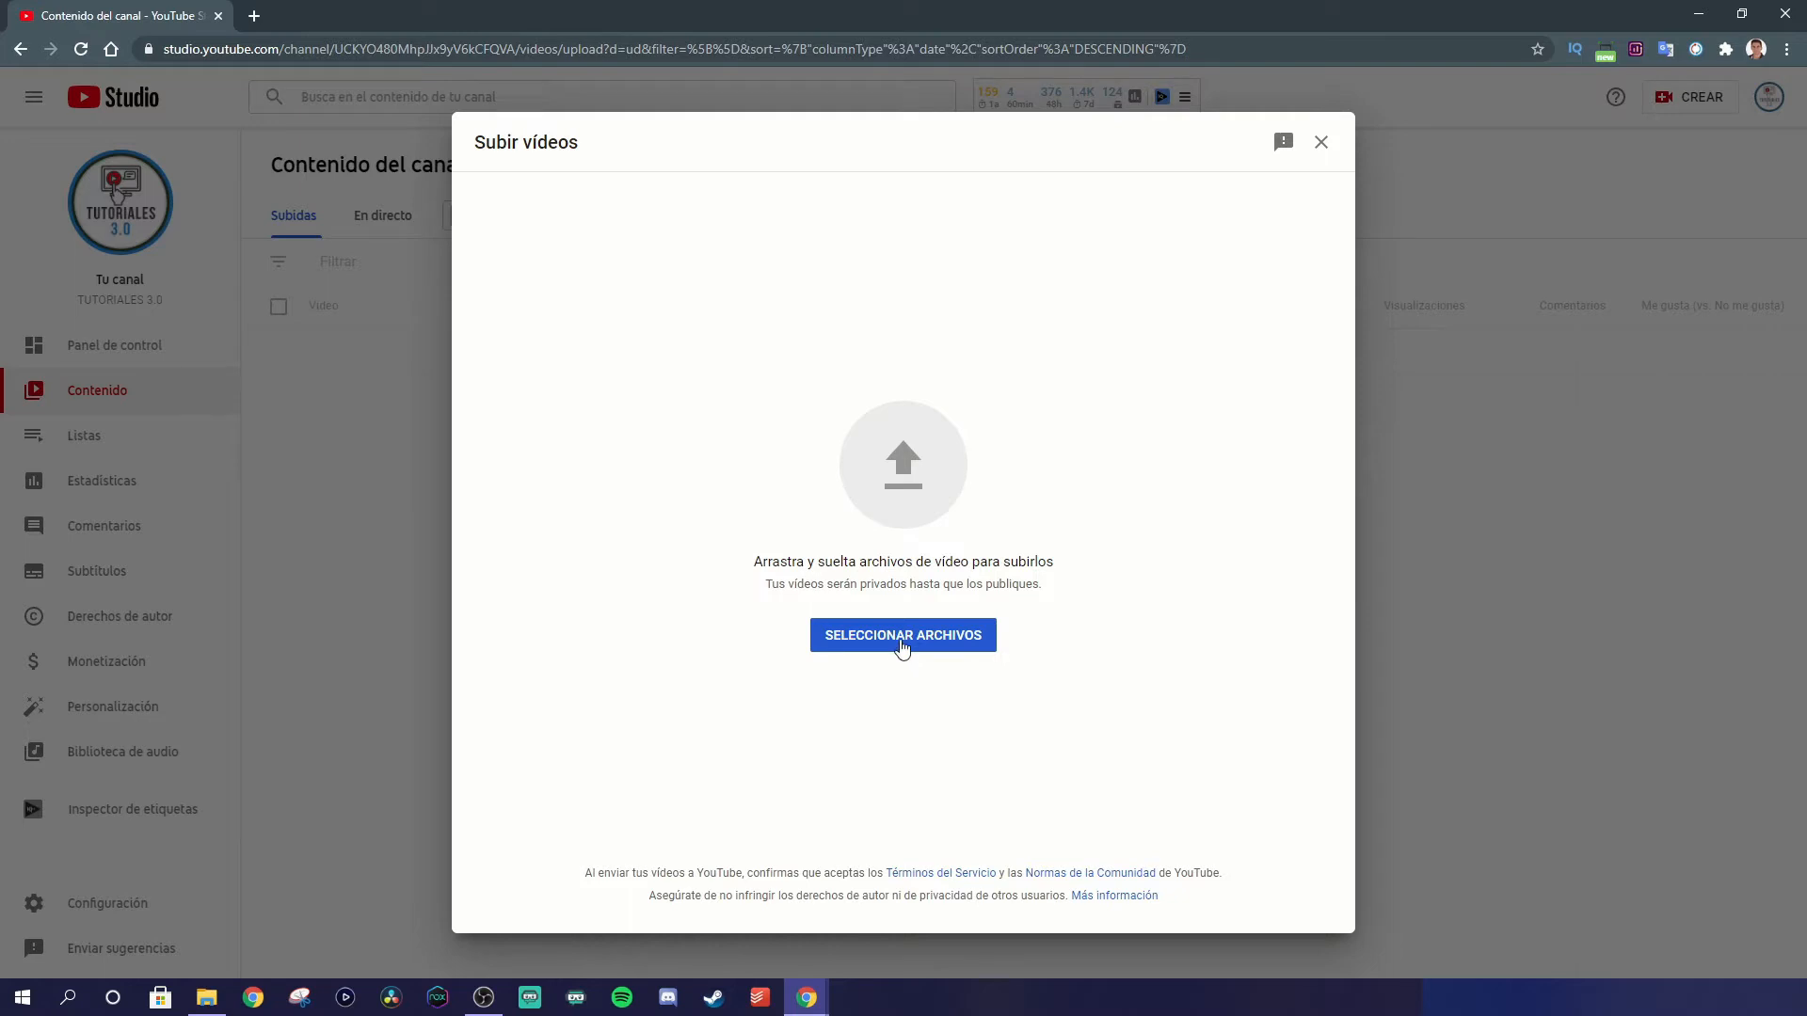
Step: Upload FORMULARIO W-8BEN.mp4 and title it "Cómo Rellenar el Nuevo FORMULARIO FISCAL W-8BEN de Google AdSense | Impuestos de YouTube 2021"
left_click(902, 640)
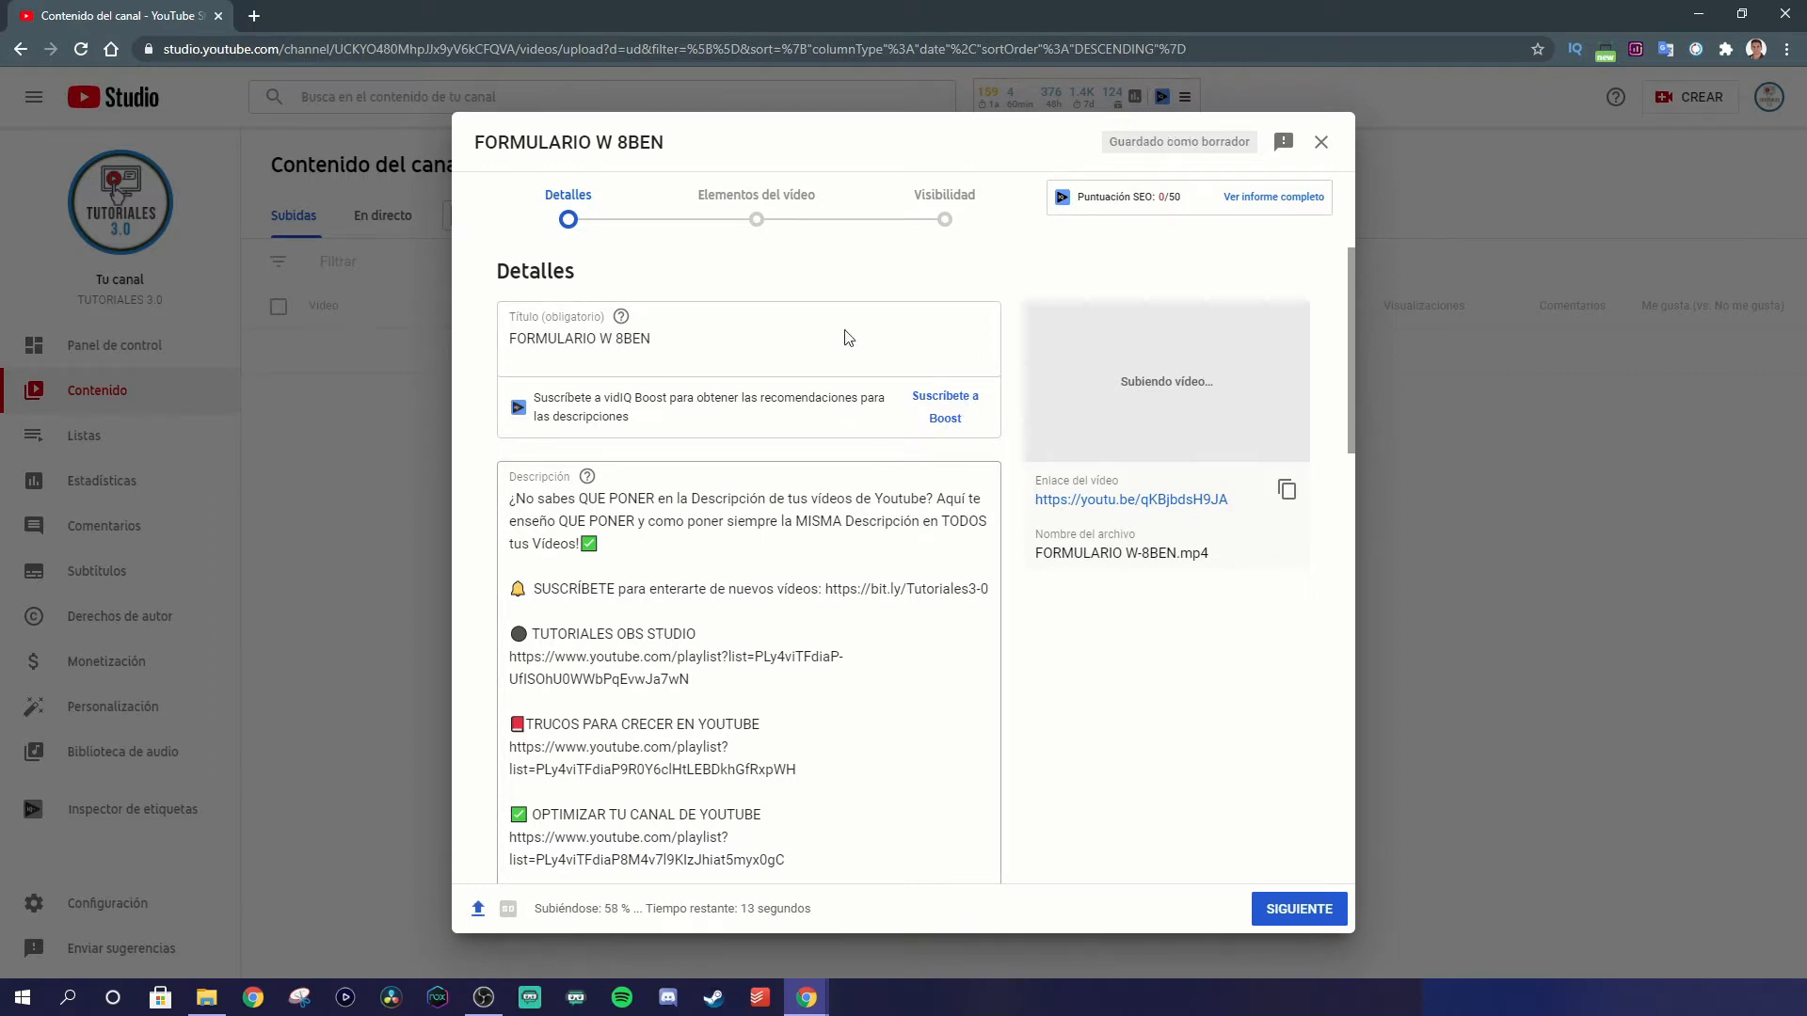
left_click(694, 342)
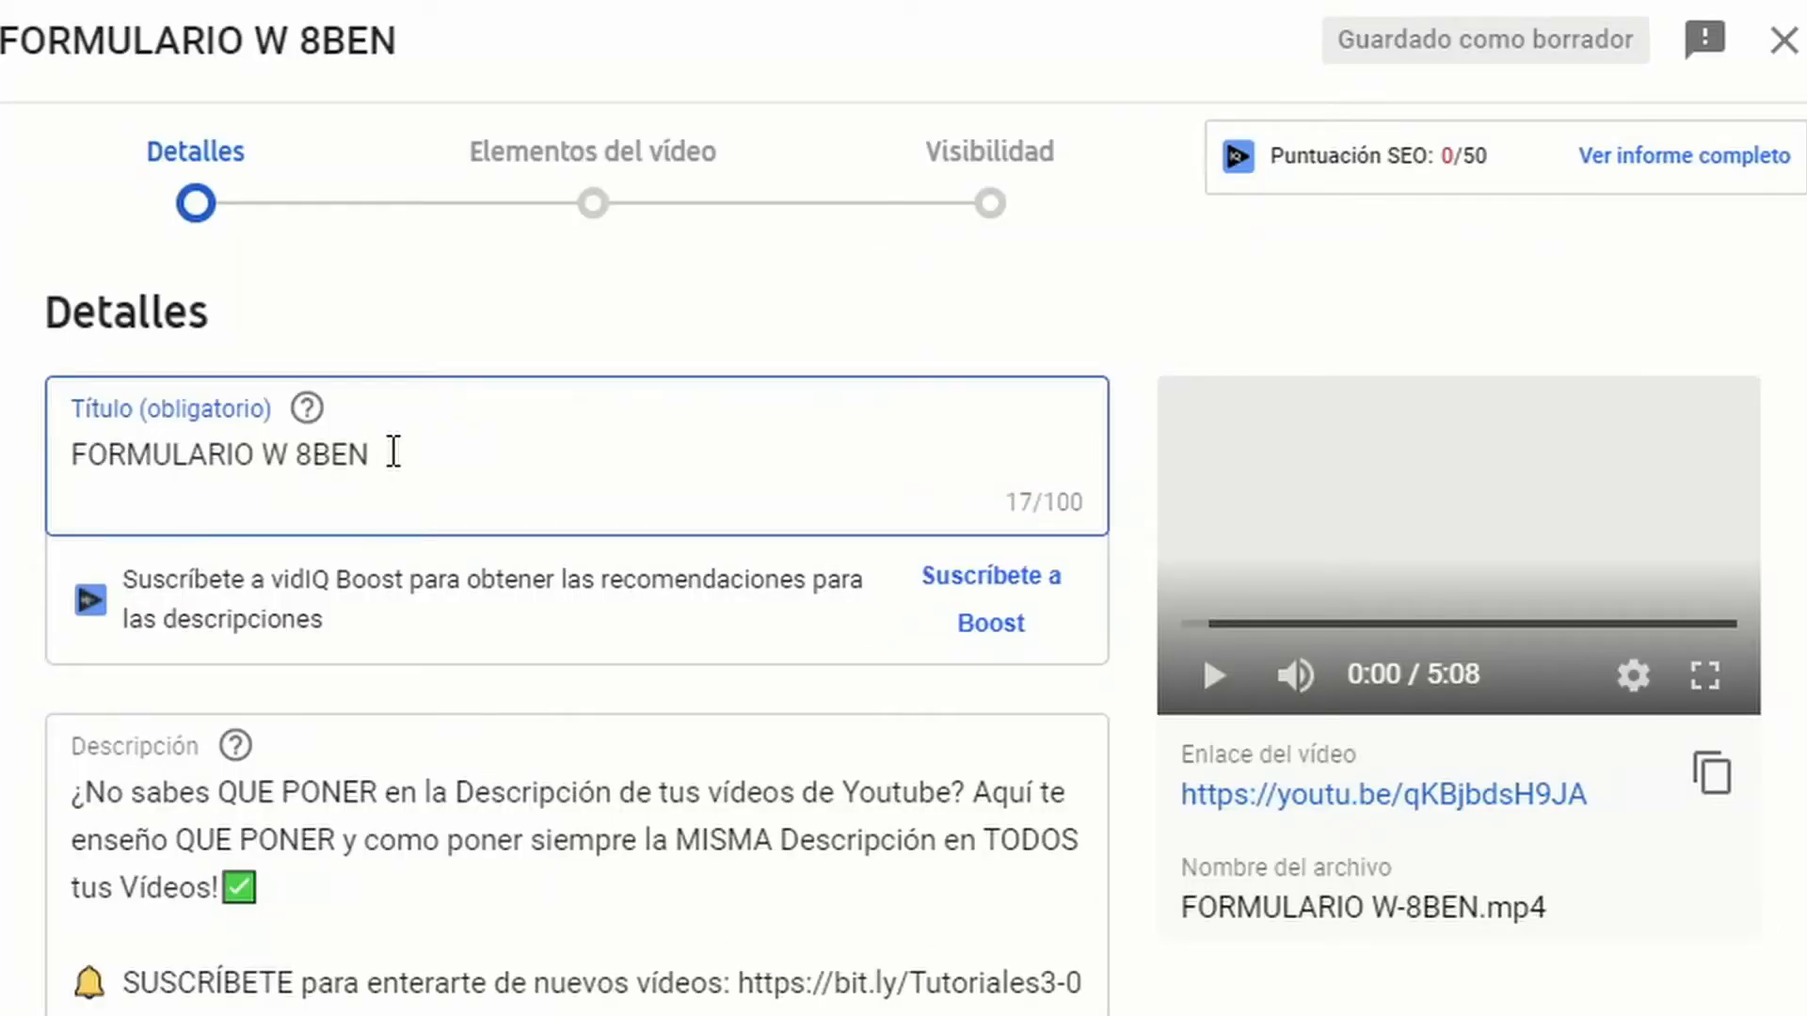
key("ctrl+a")
type("Cómo Rellenar el Nuevo FORMULARIO FISCAL W-8BEN de Google AdSense | Impuestos de YouTube 2021")
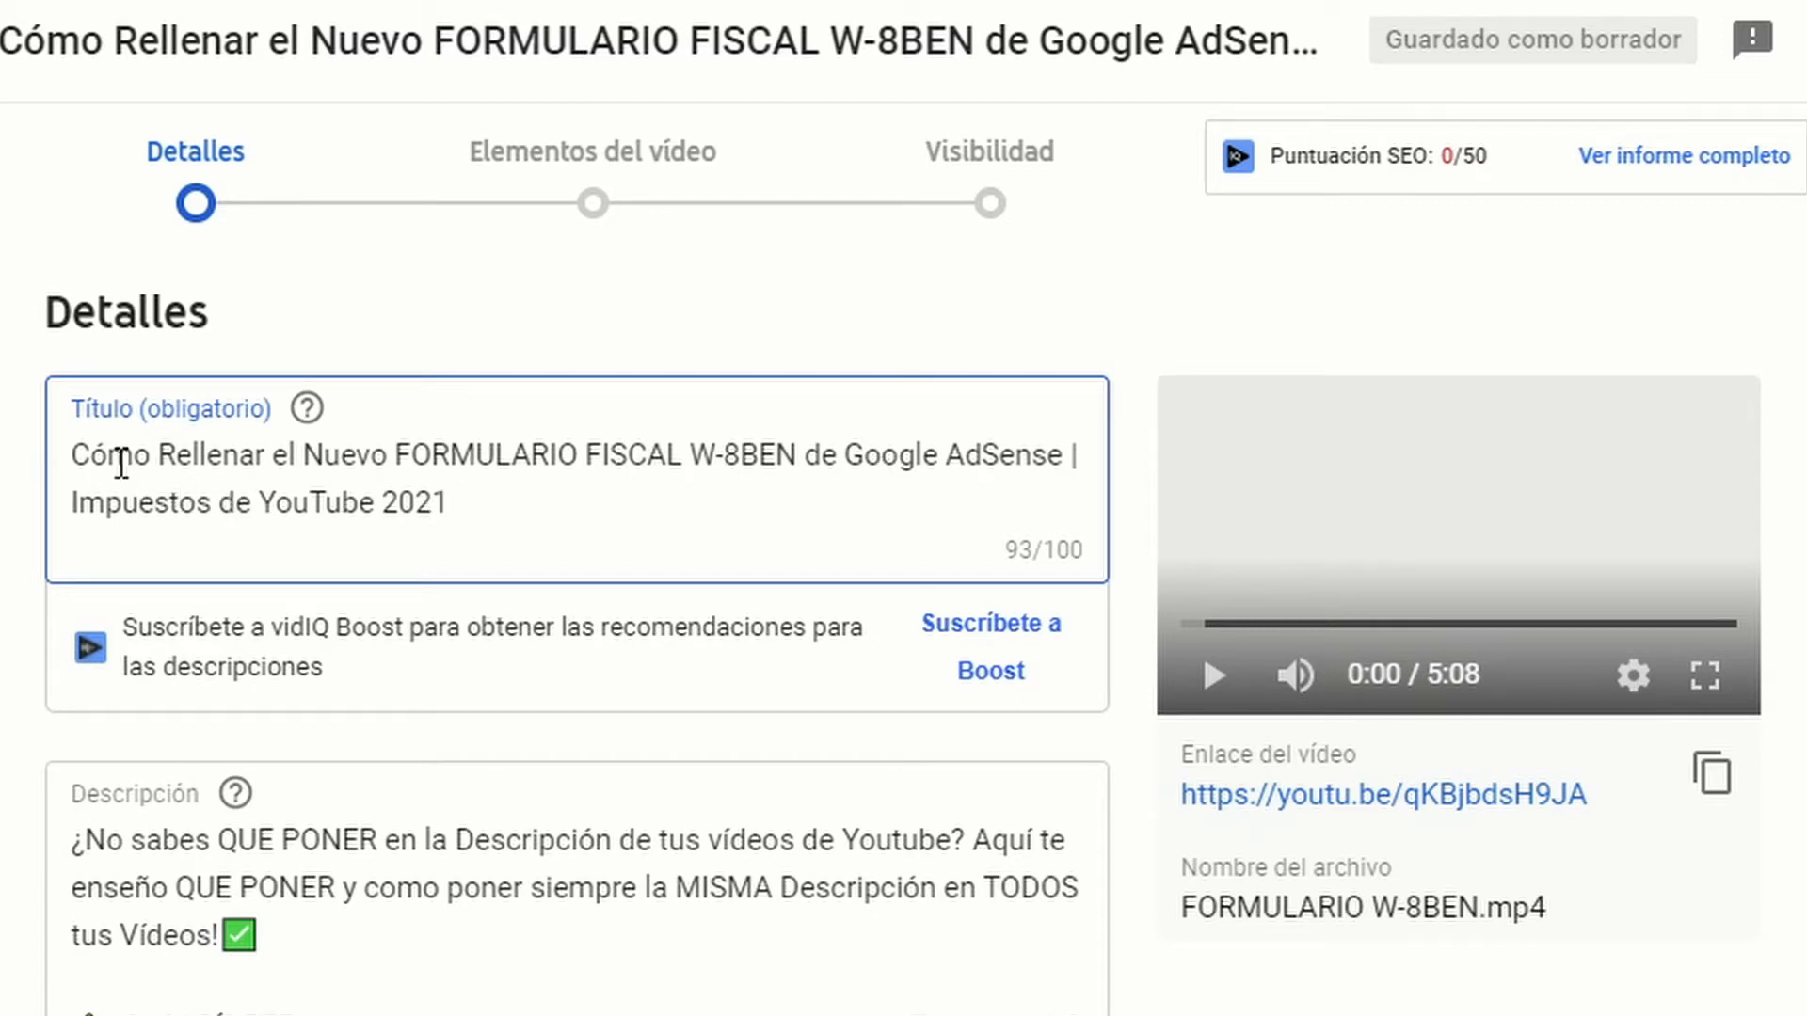
Step: Add a green dollar emoji at the start of the title and replace its vertical bar with a green check mark emoji
left_click_drag(71, 455, 394, 455)
left_click_drag(460, 508, 71, 455)
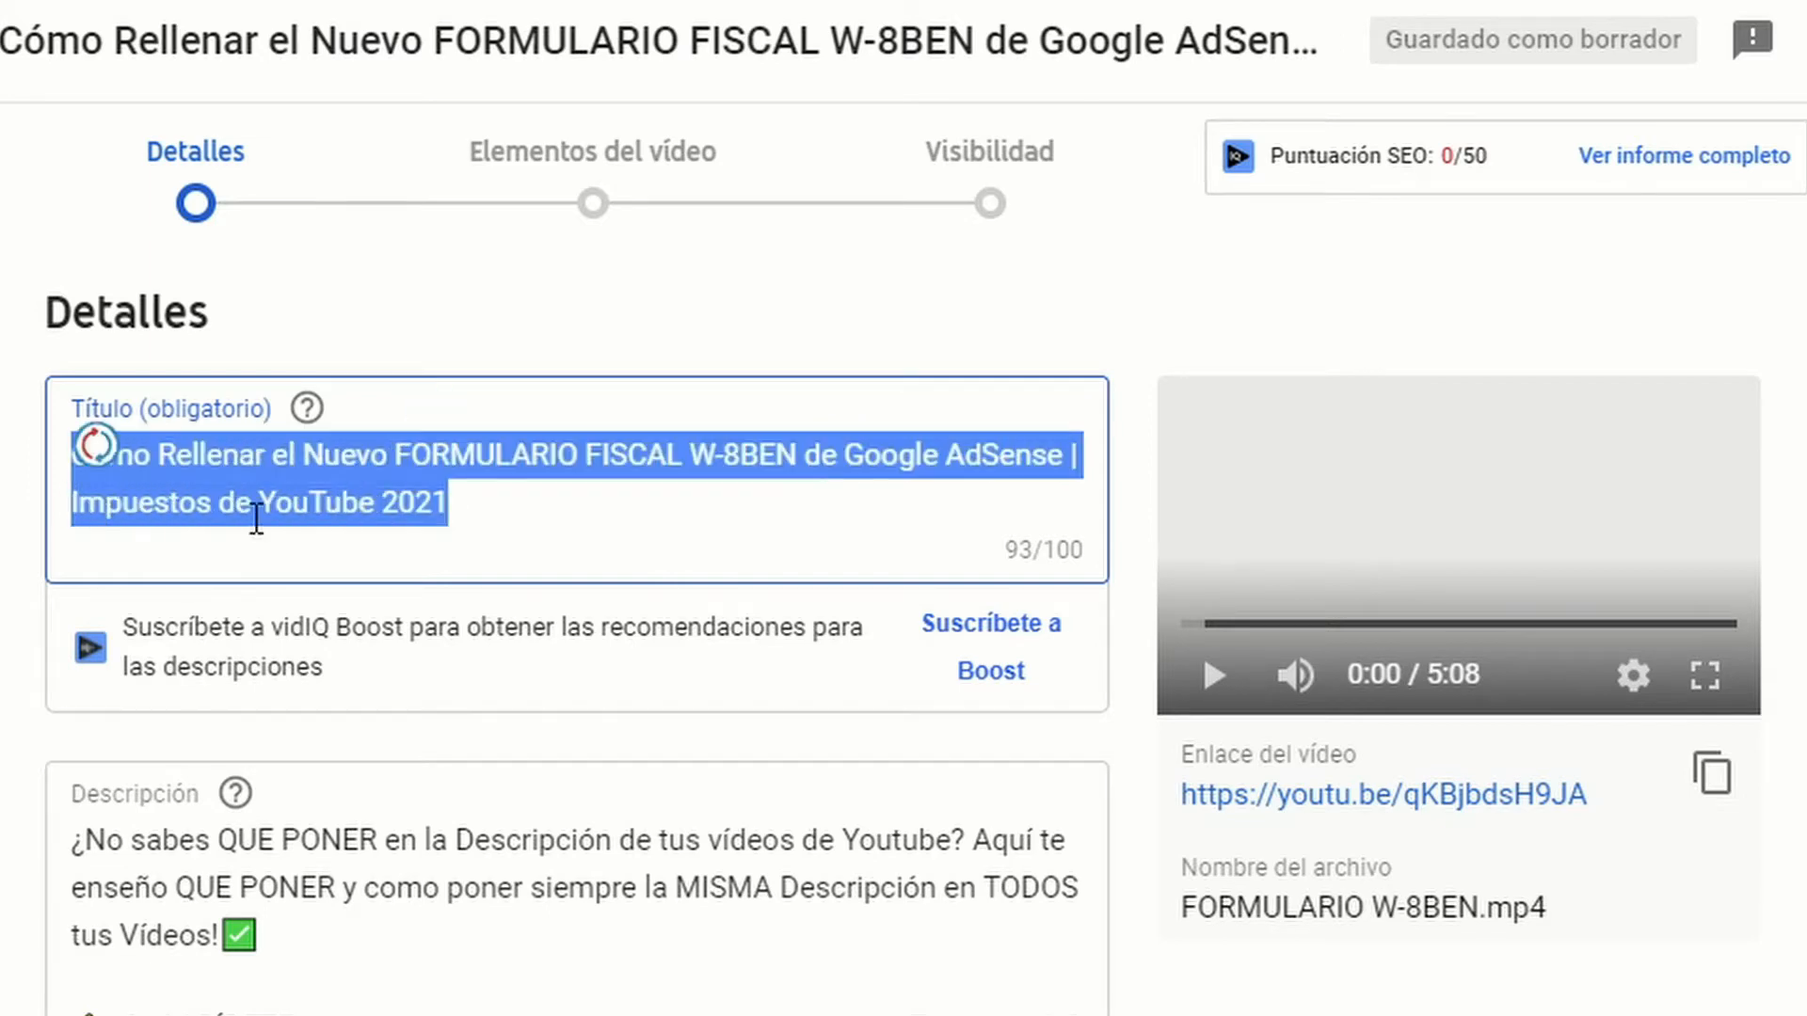
left_click(498, 519)
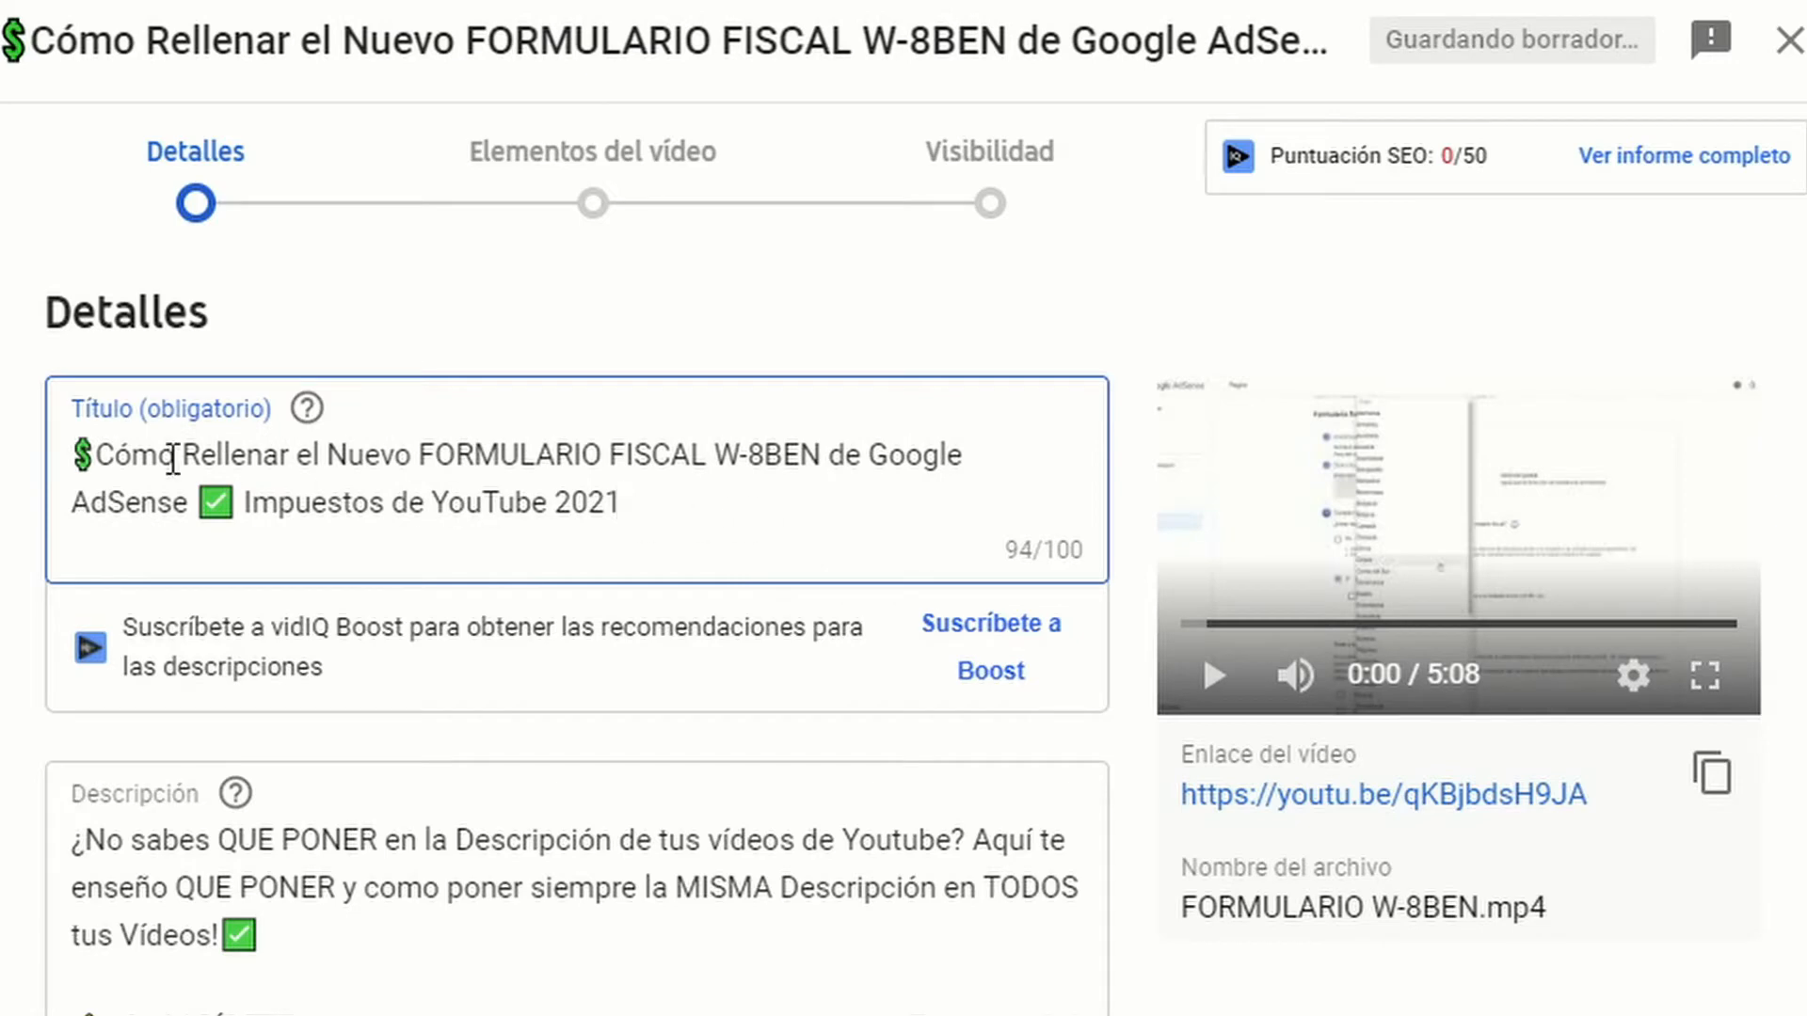
left_click_drag(95, 454, 75, 456)
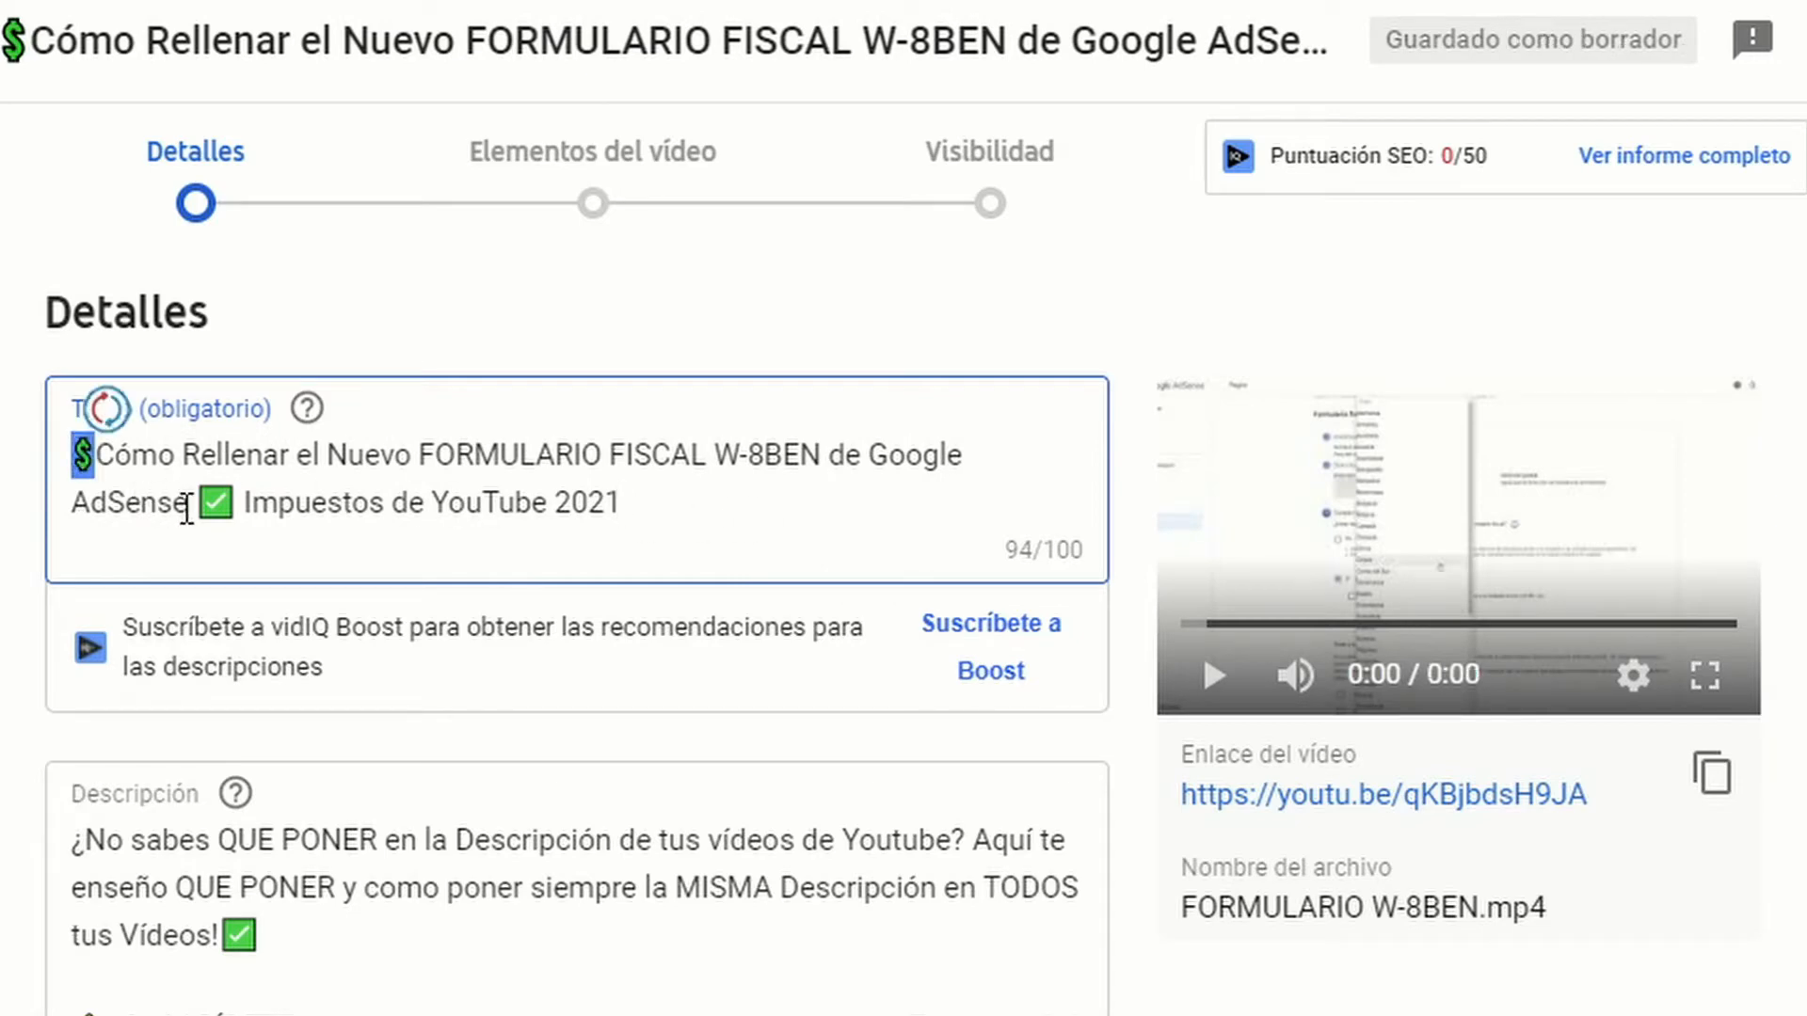
left_click(200, 508)
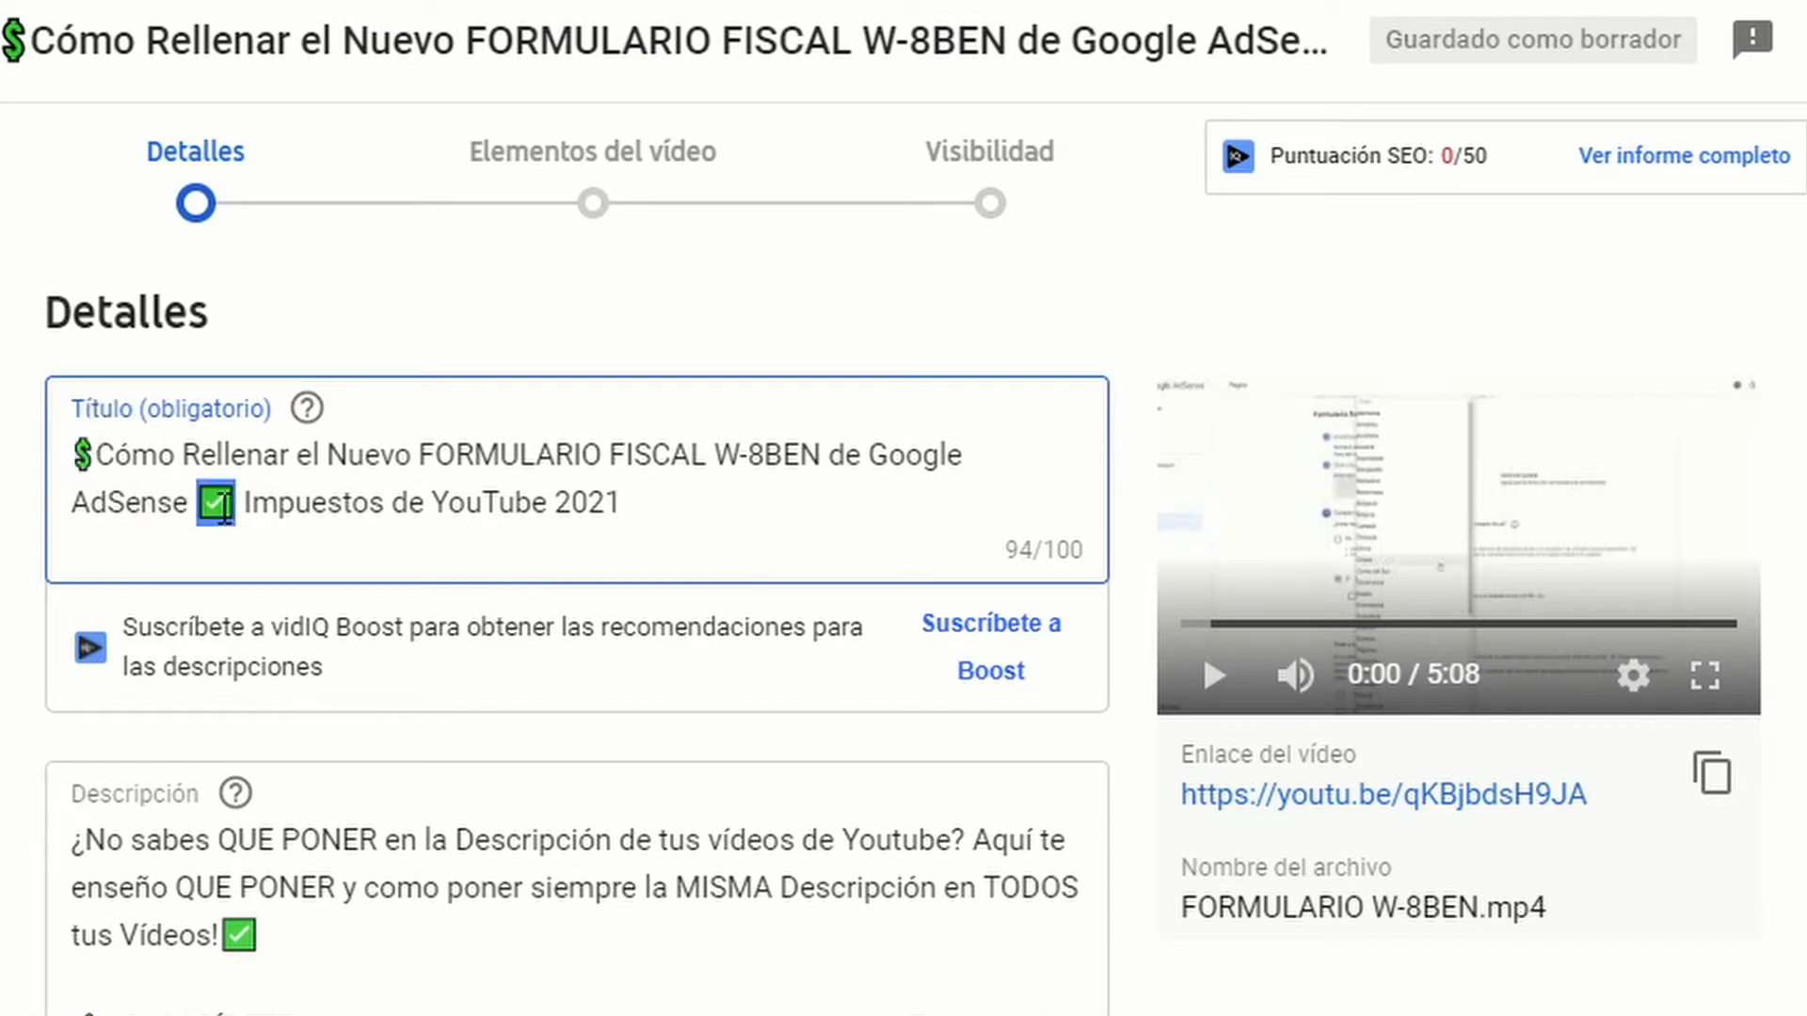
left_click(653, 503)
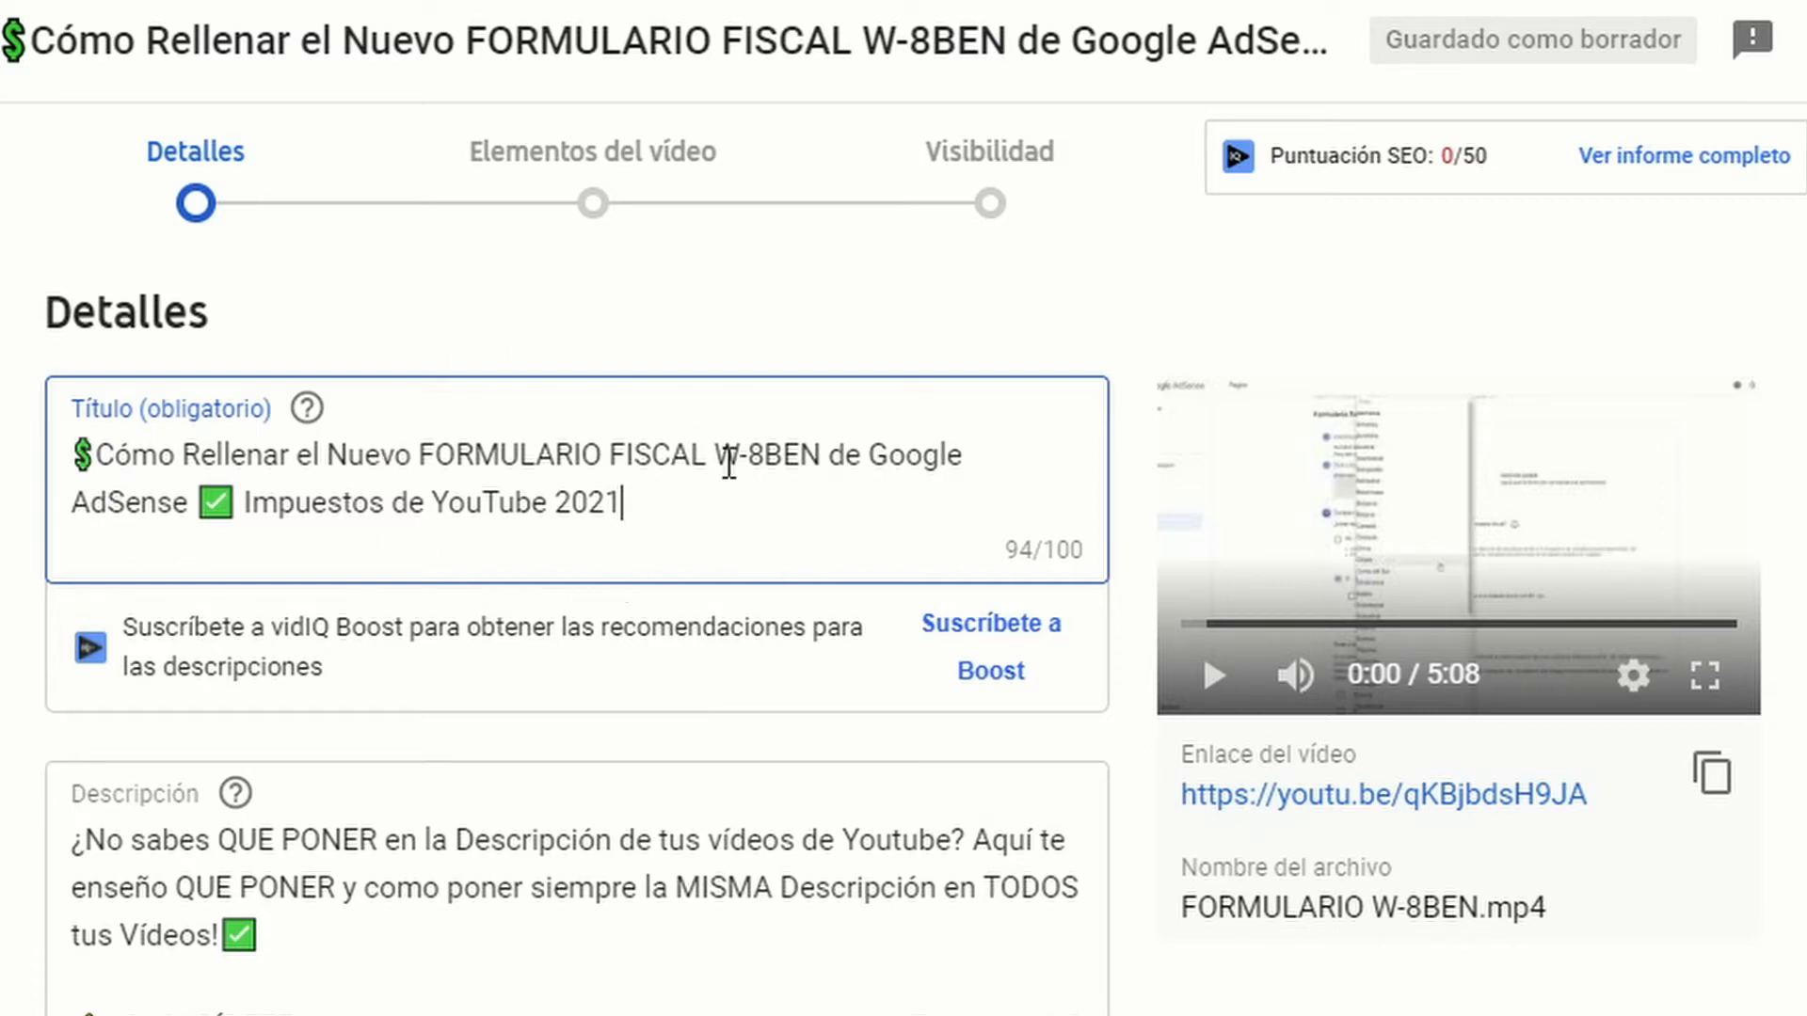
Step: Replace the description's opening paragraph with "Aquí tienes cómo rellenar el Nuevo FORMULARIO FISCAL W-8BEN de Google AdSense para los impuestos de YouTube de EEUU 2021!✅"
scroll(1133, 832, "down", 1)
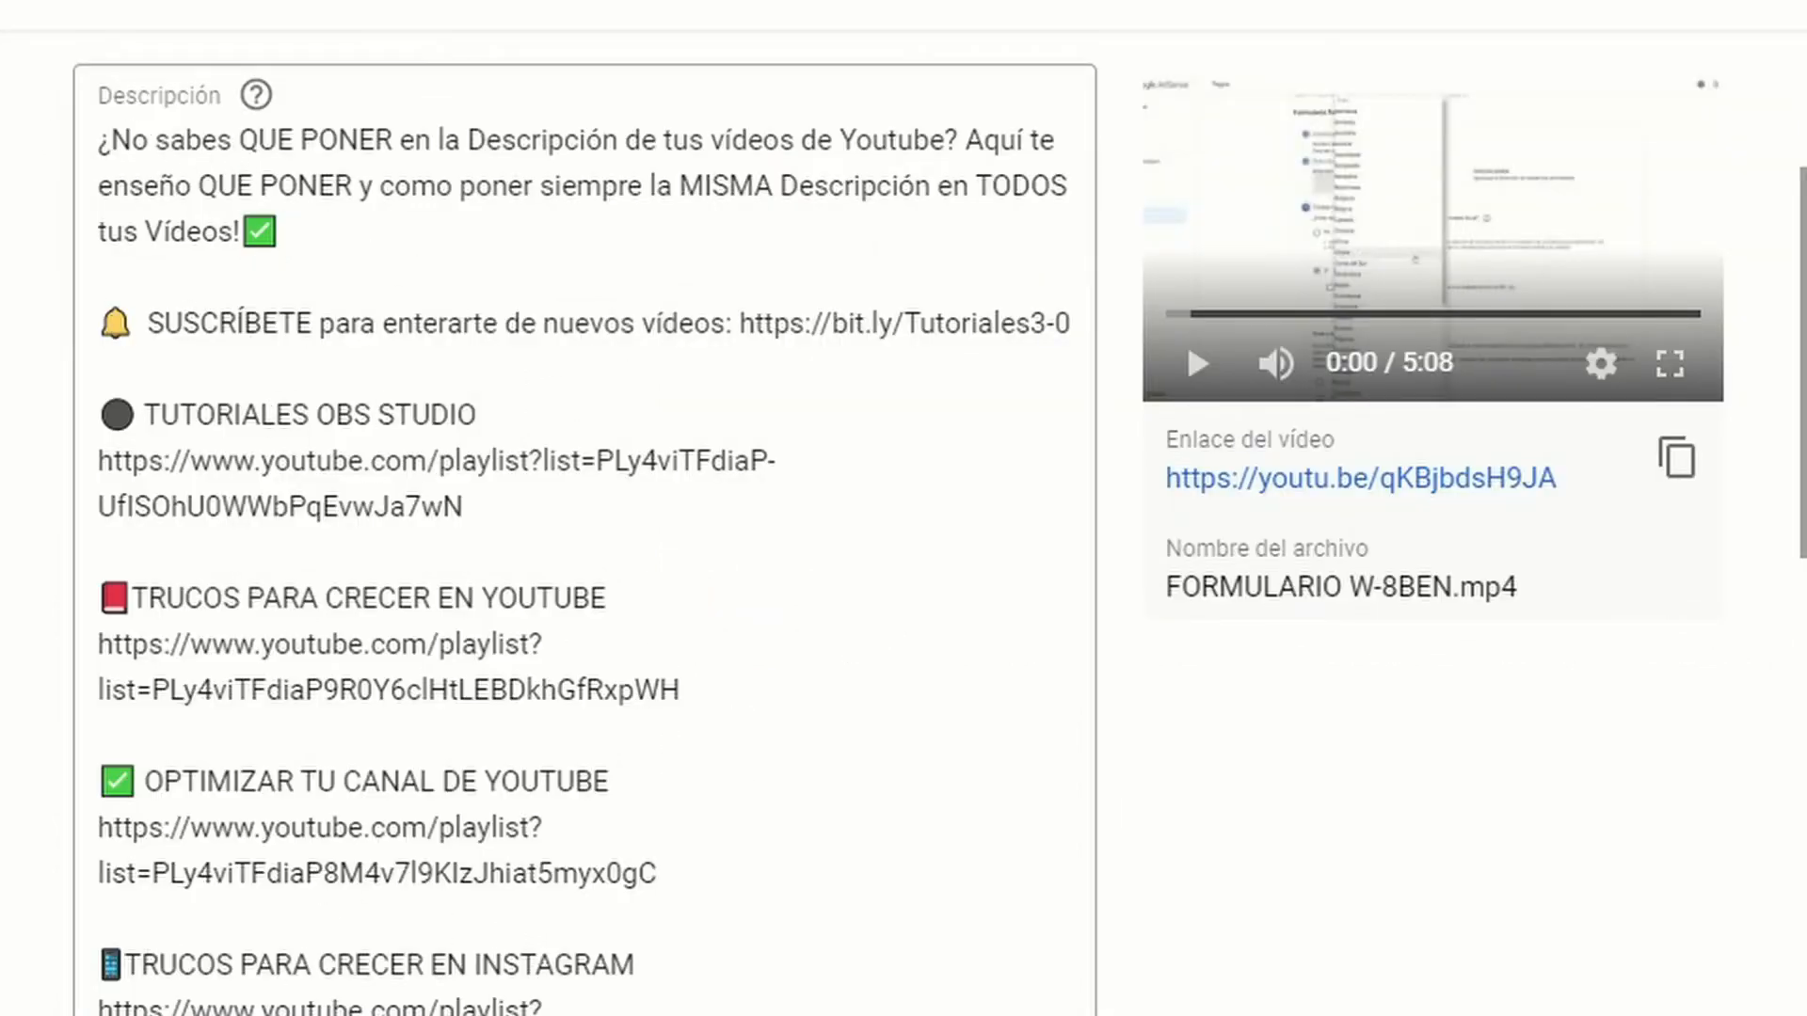
scroll(707, 861, "down", 5)
scroll(710, 863, "up", 6)
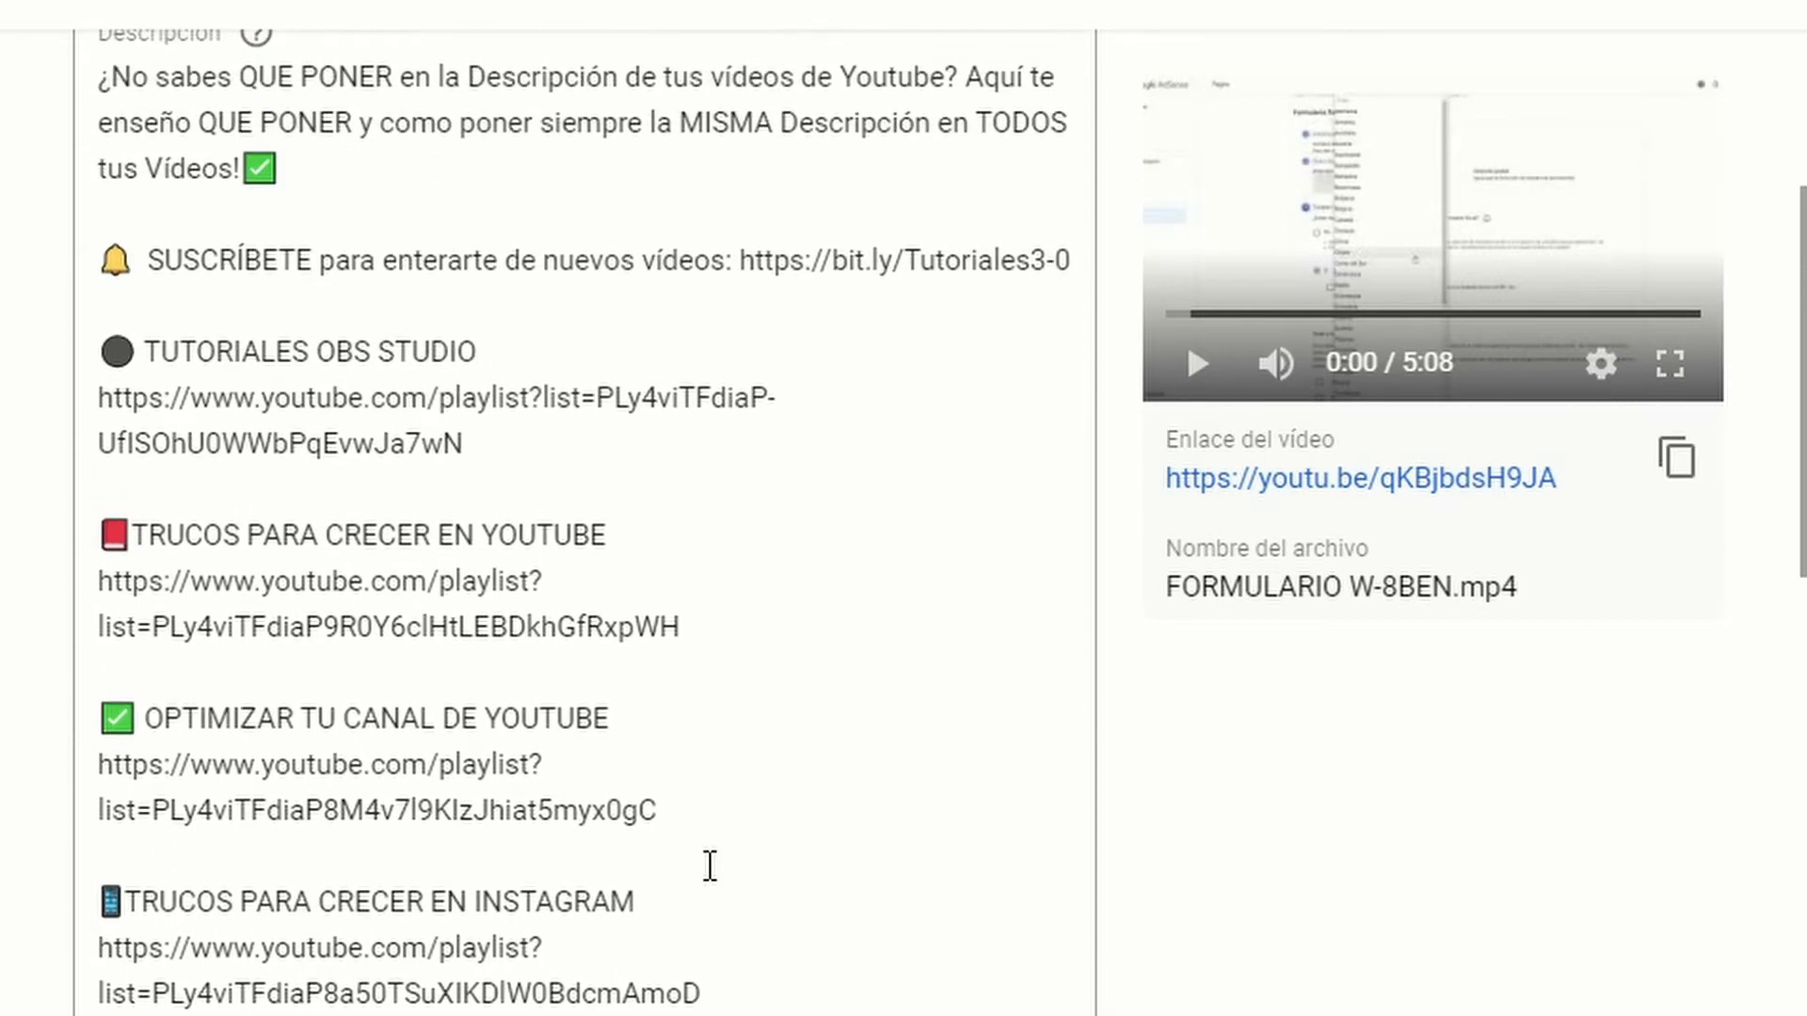
scroll(546, 712, "up", 1)
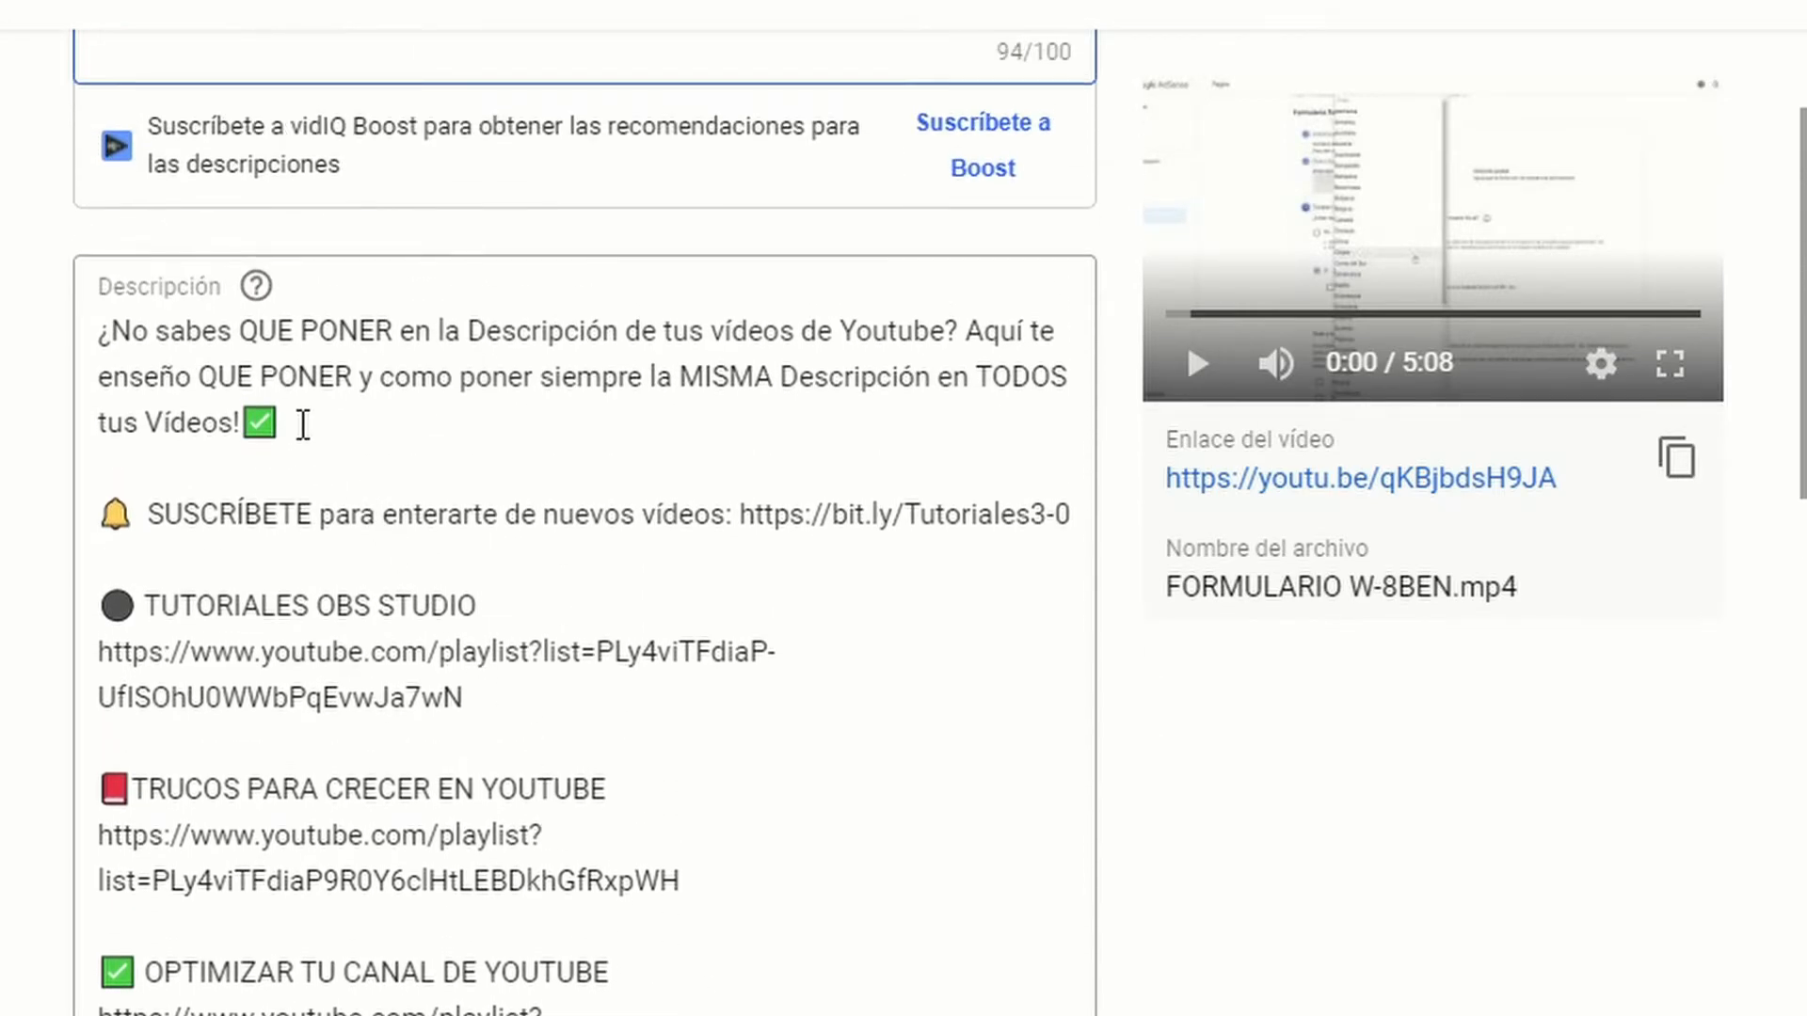
scroll(305, 425, "up", 2)
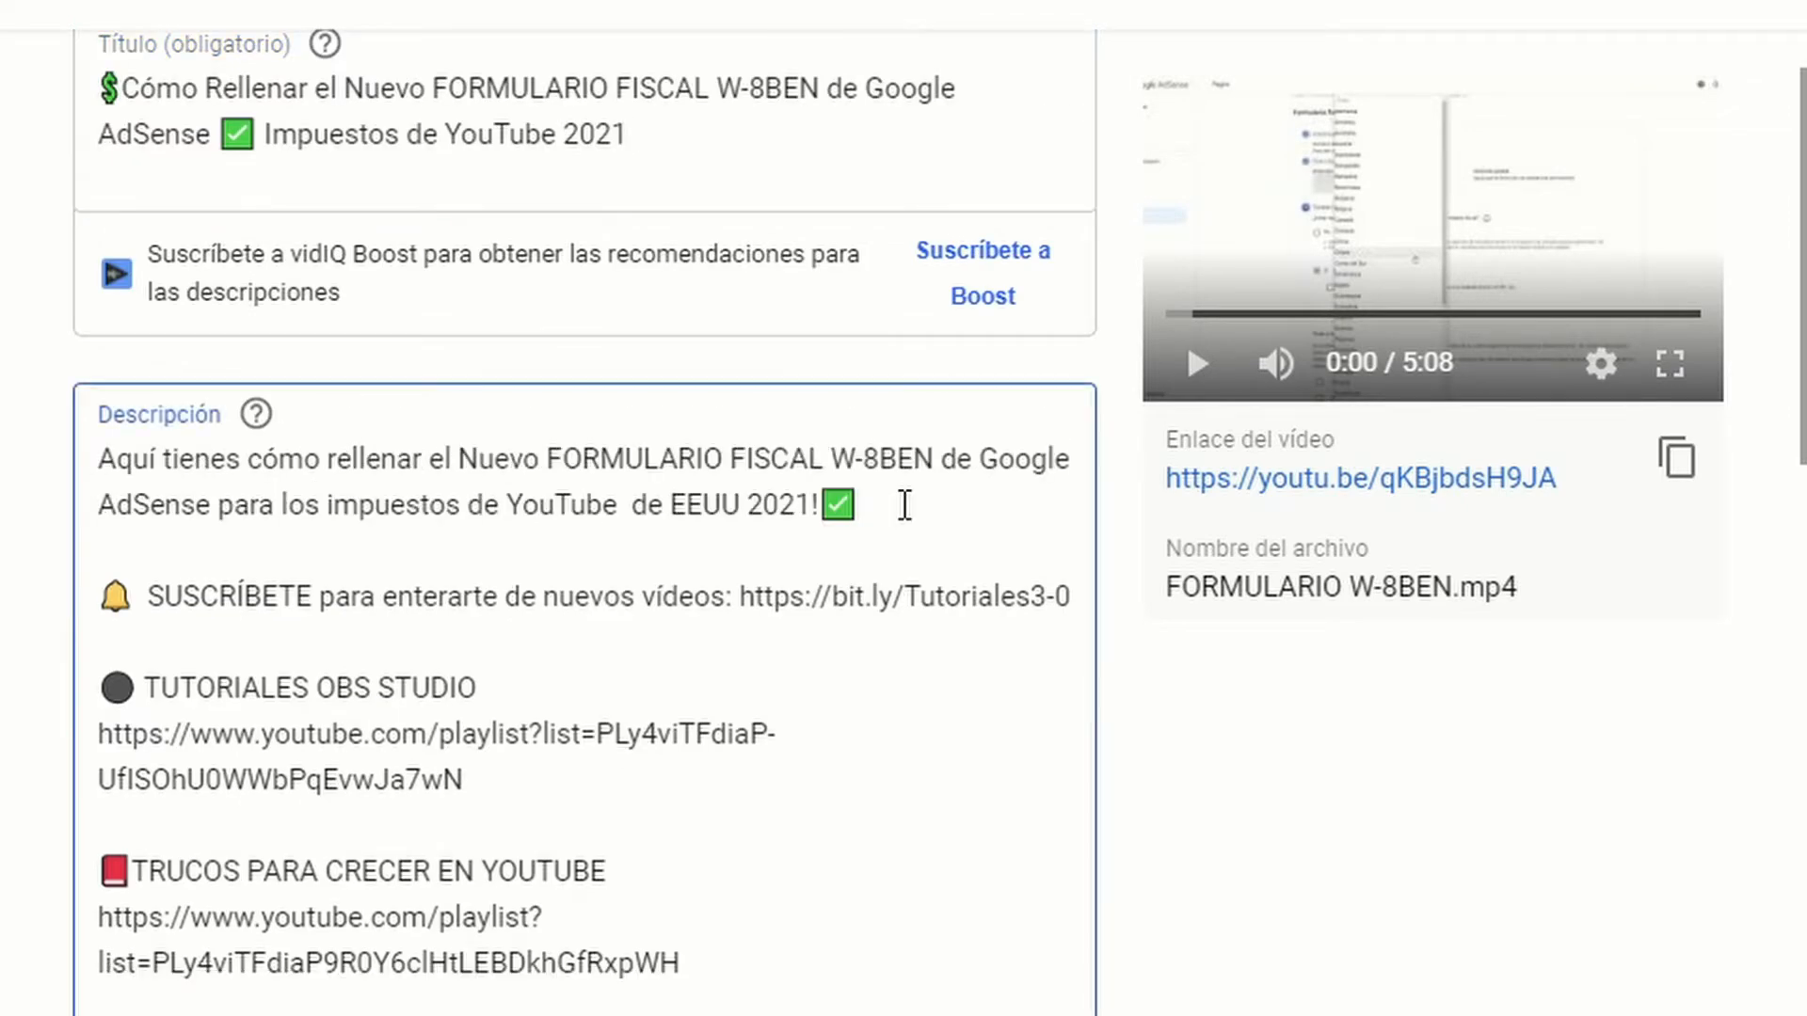
left_click_drag(903, 503, 98, 435)
left_click(420, 471)
left_click_drag(249, 467, 215, 517)
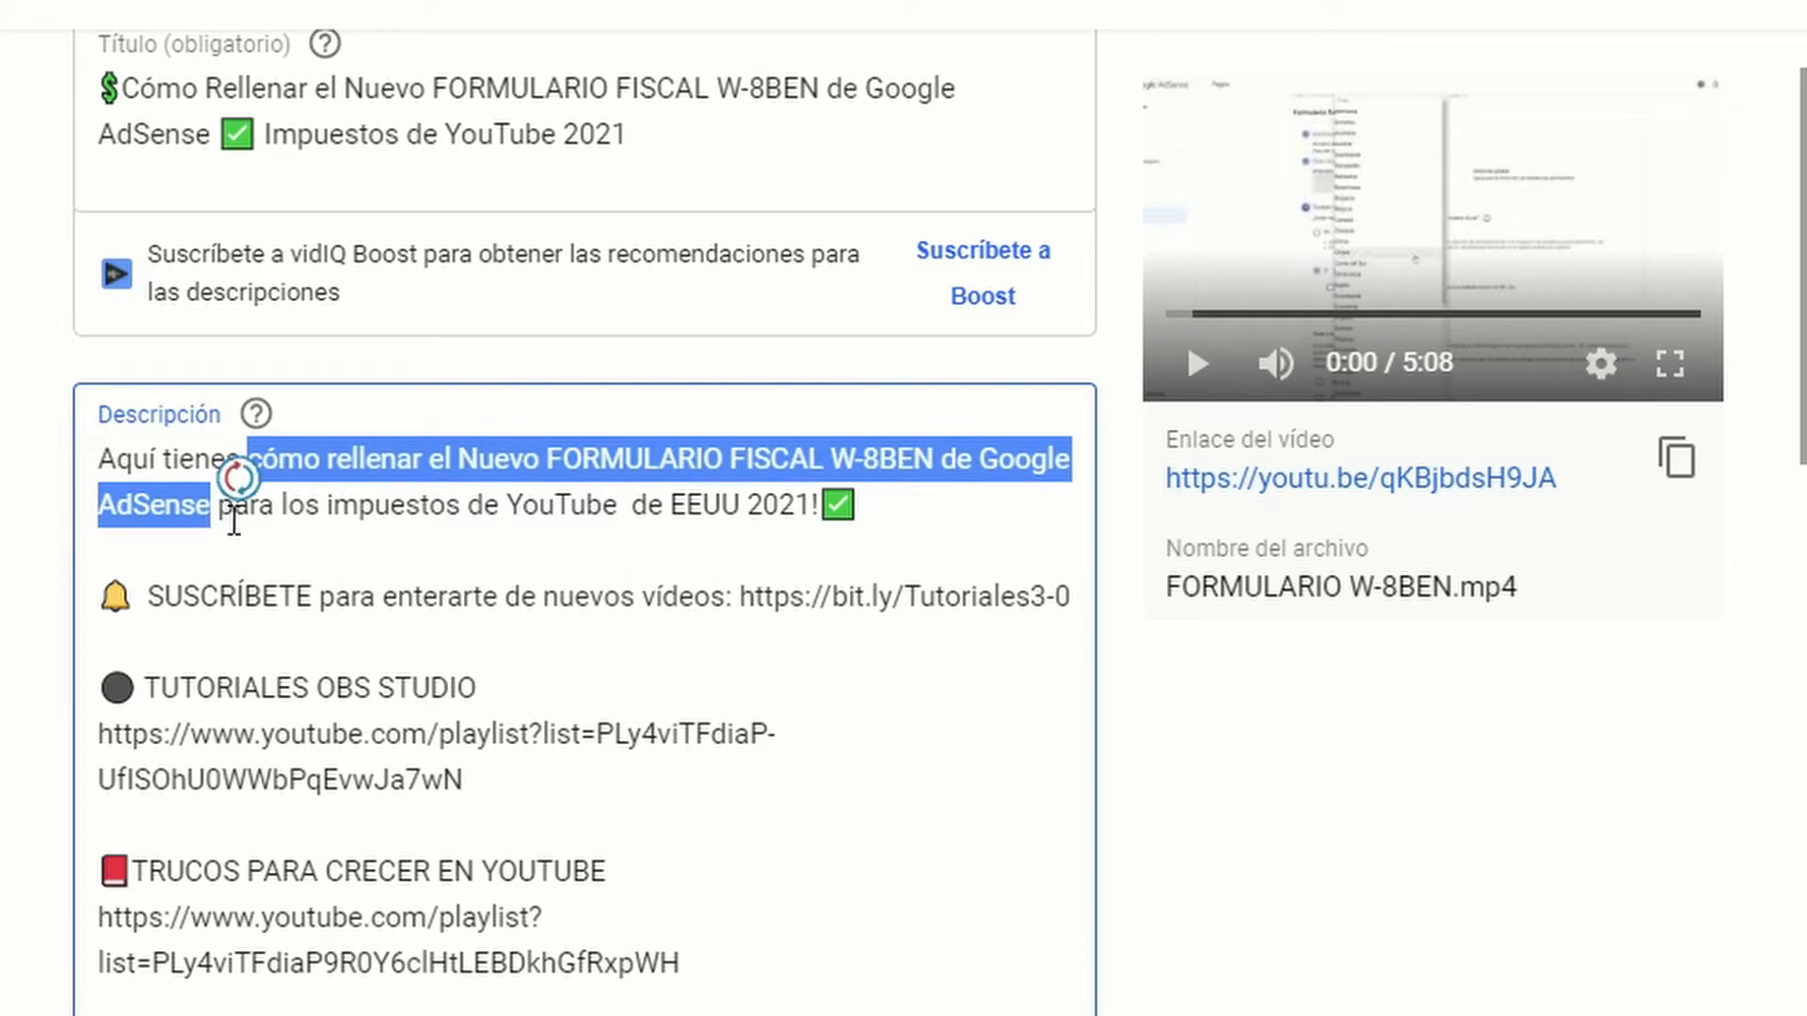
left_click_drag(100, 470, 246, 461)
left_click(252, 461)
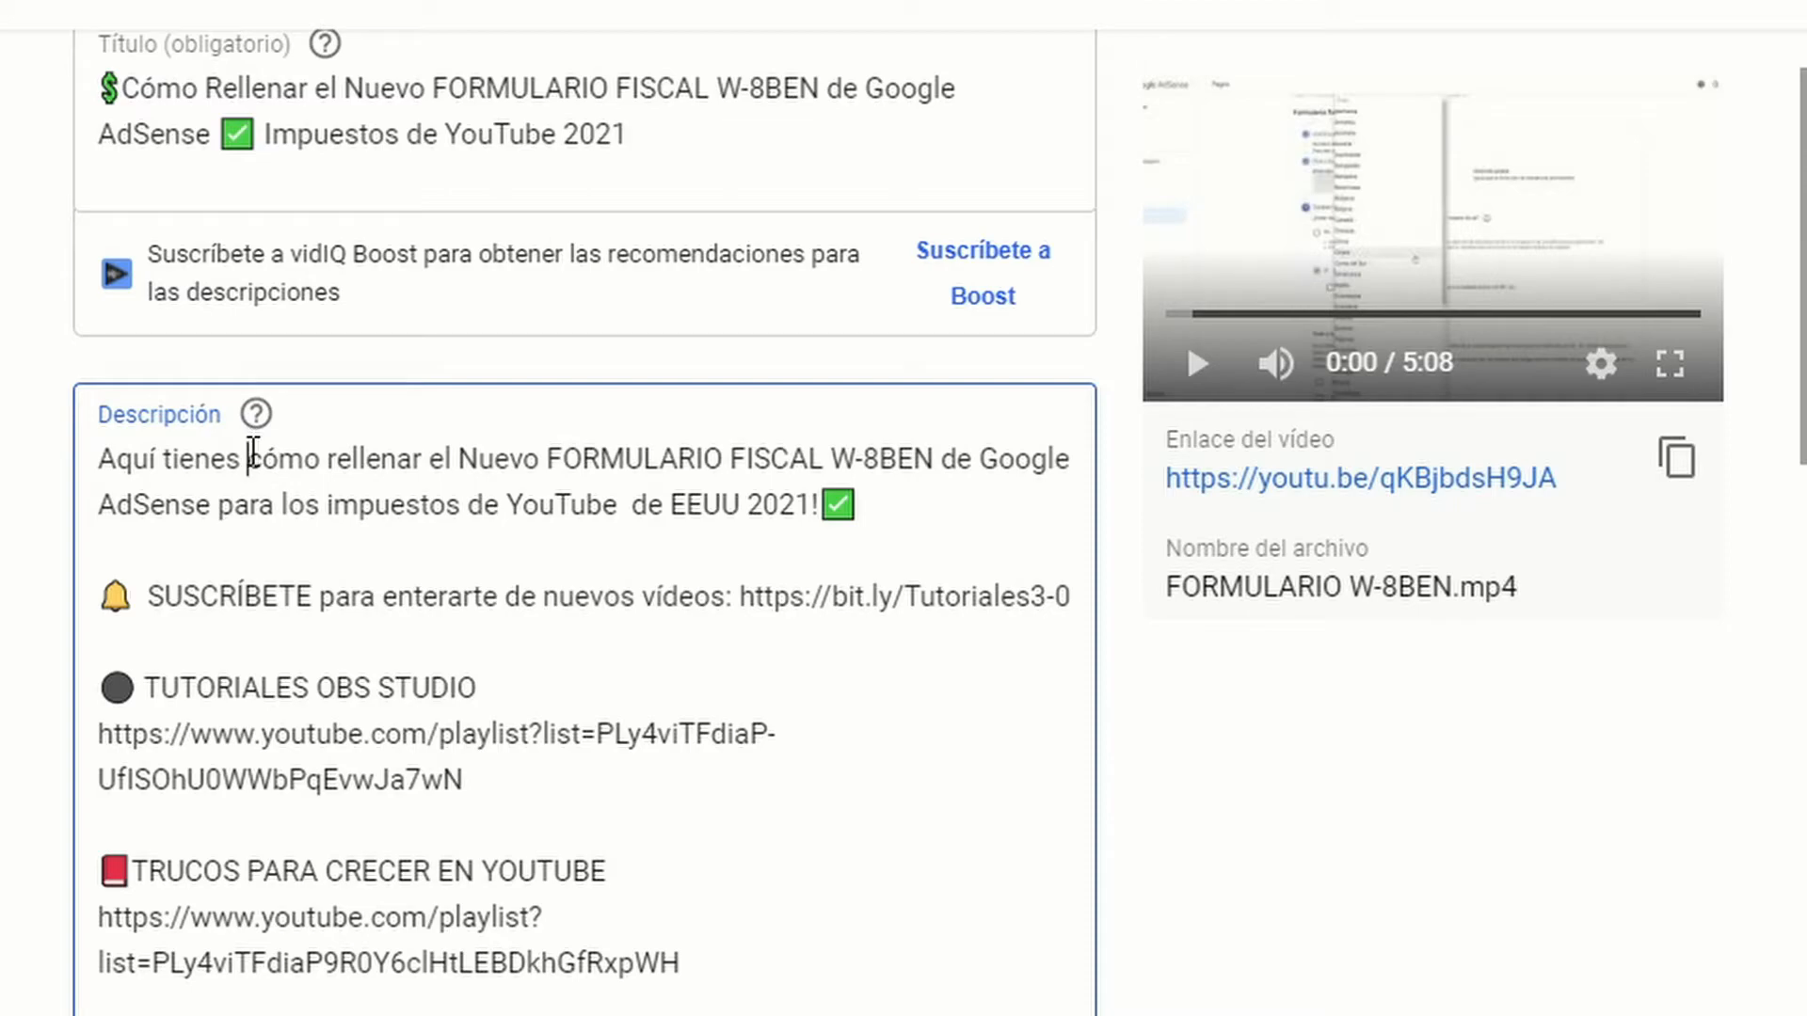
Step: Add the video to the playlist "Como EMPEZAR Tu Canal de Youtube DESDE CERO 2021" and expand the additional video details
scroll(1115, 685, "down", 2)
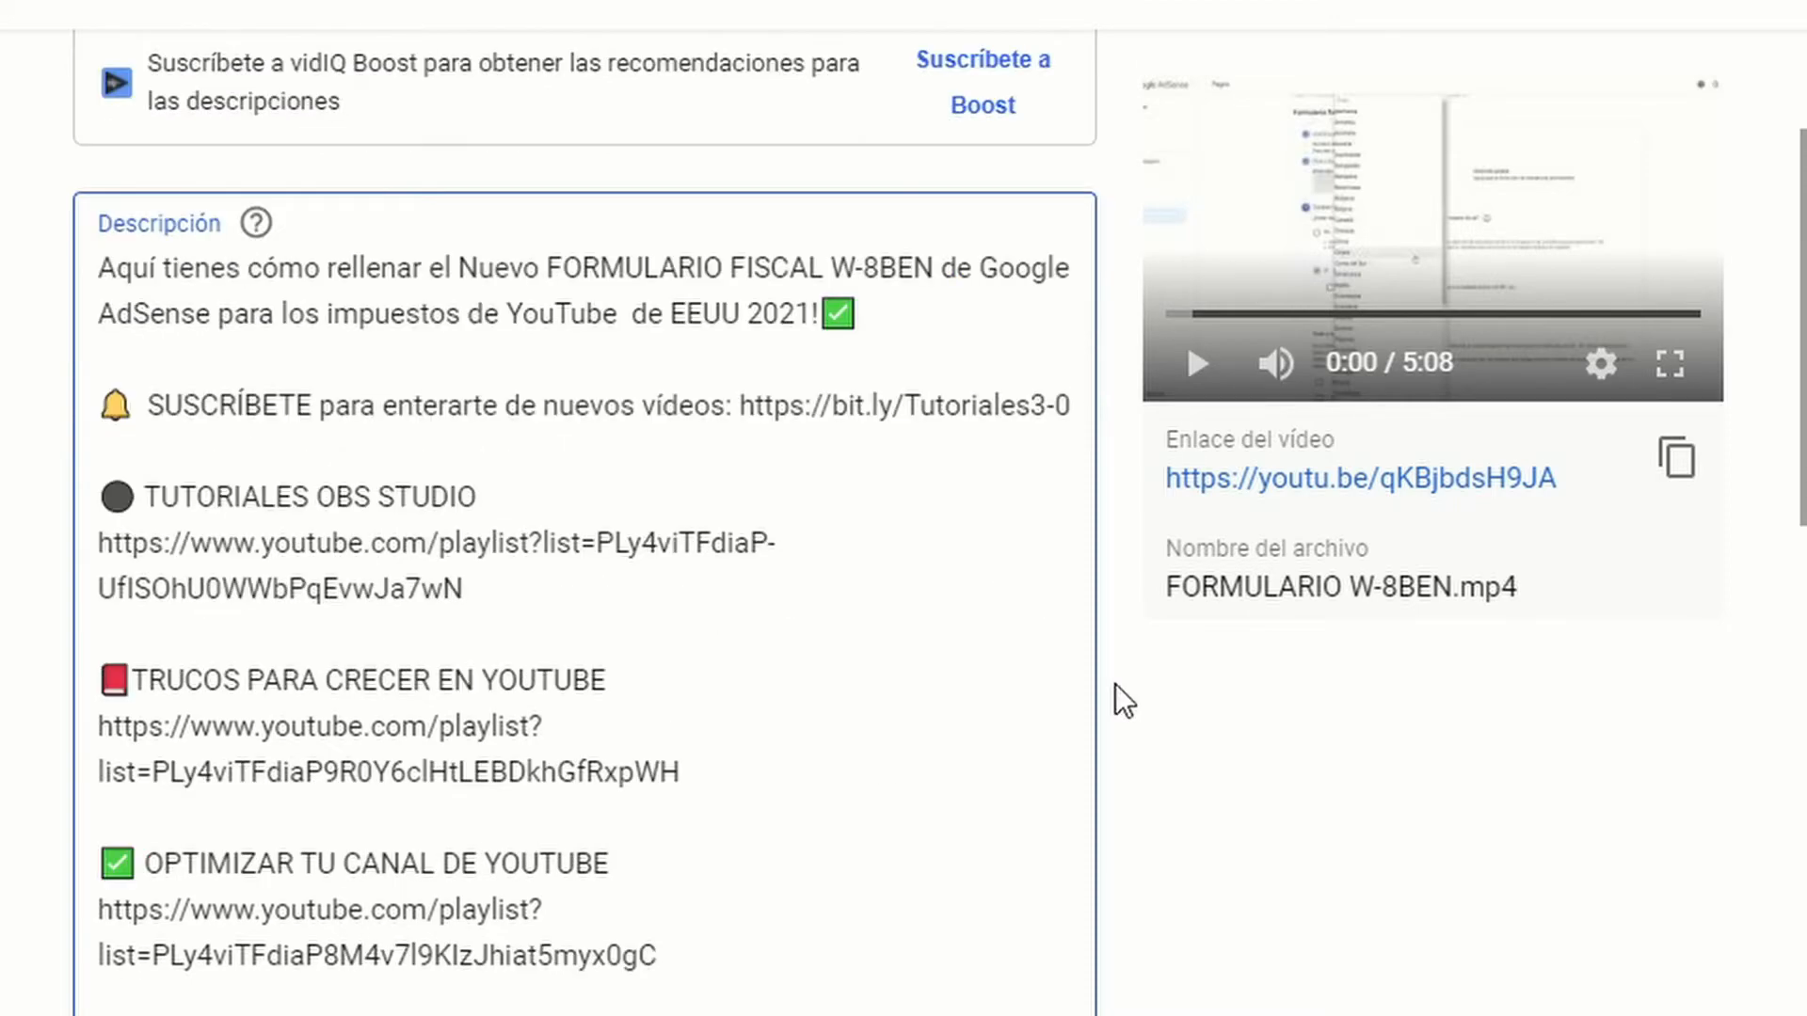
scroll(1115, 685, "down", 5)
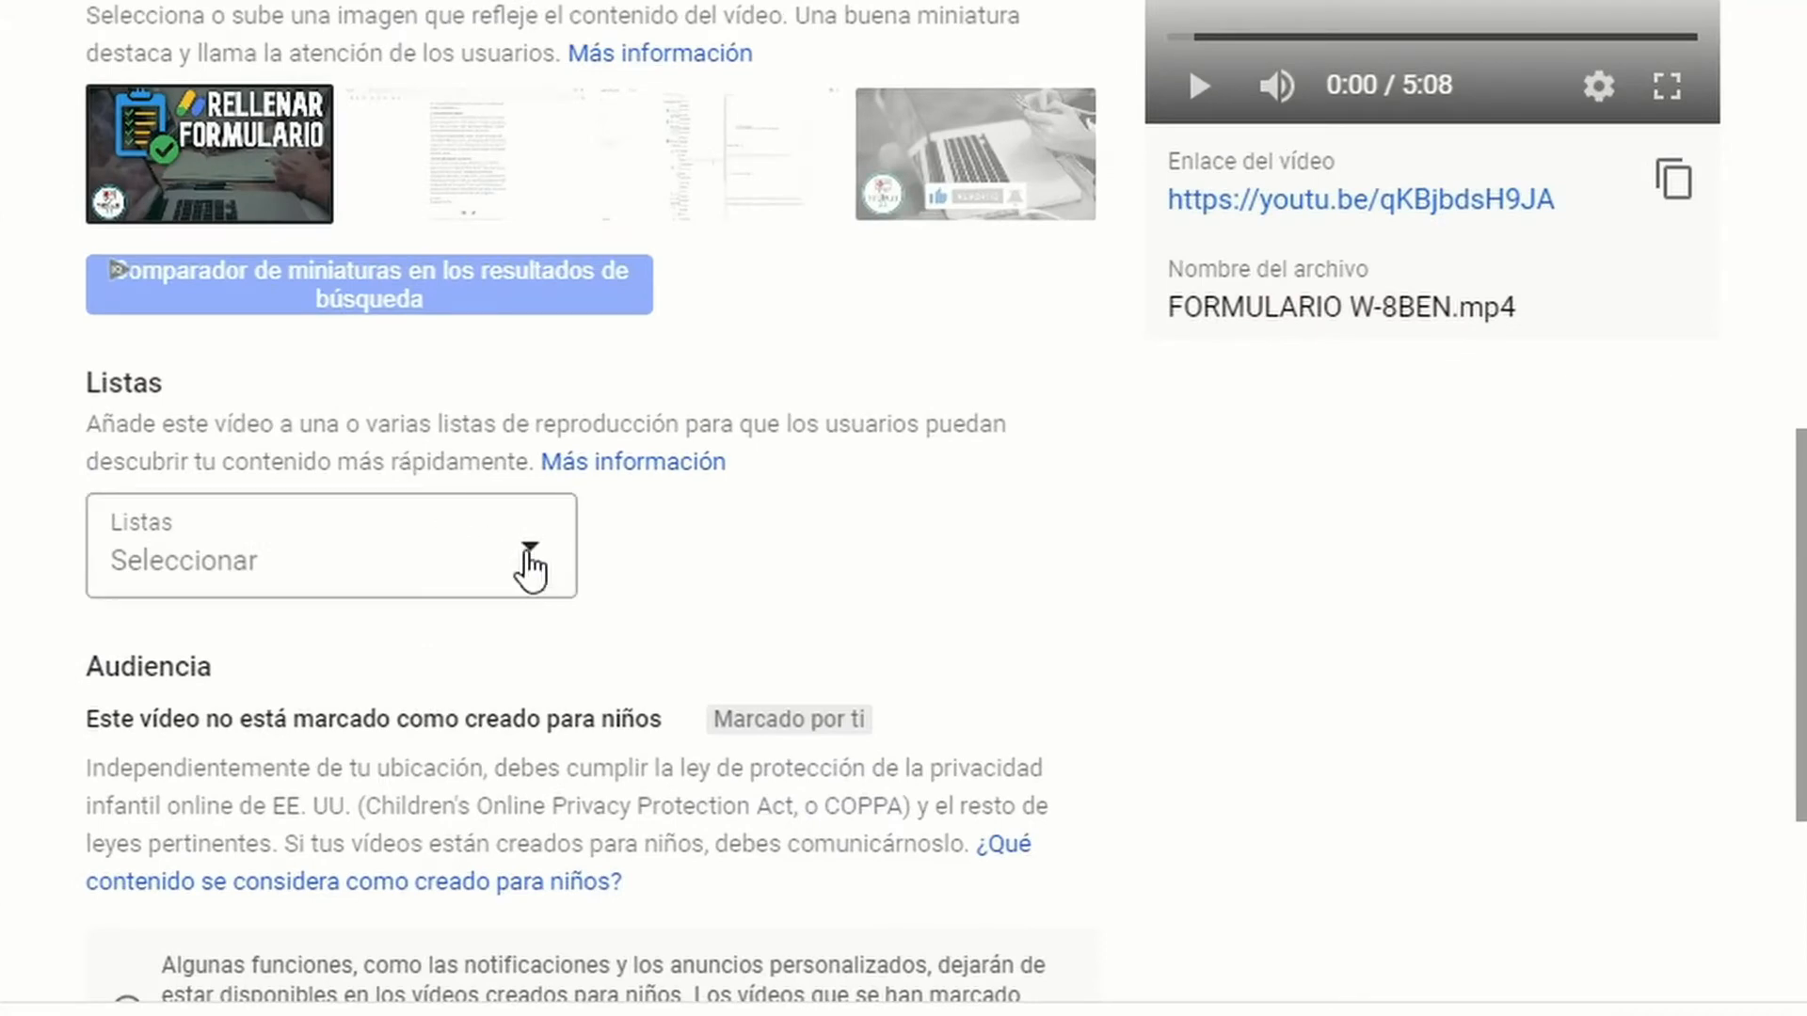
left_click(530, 568)
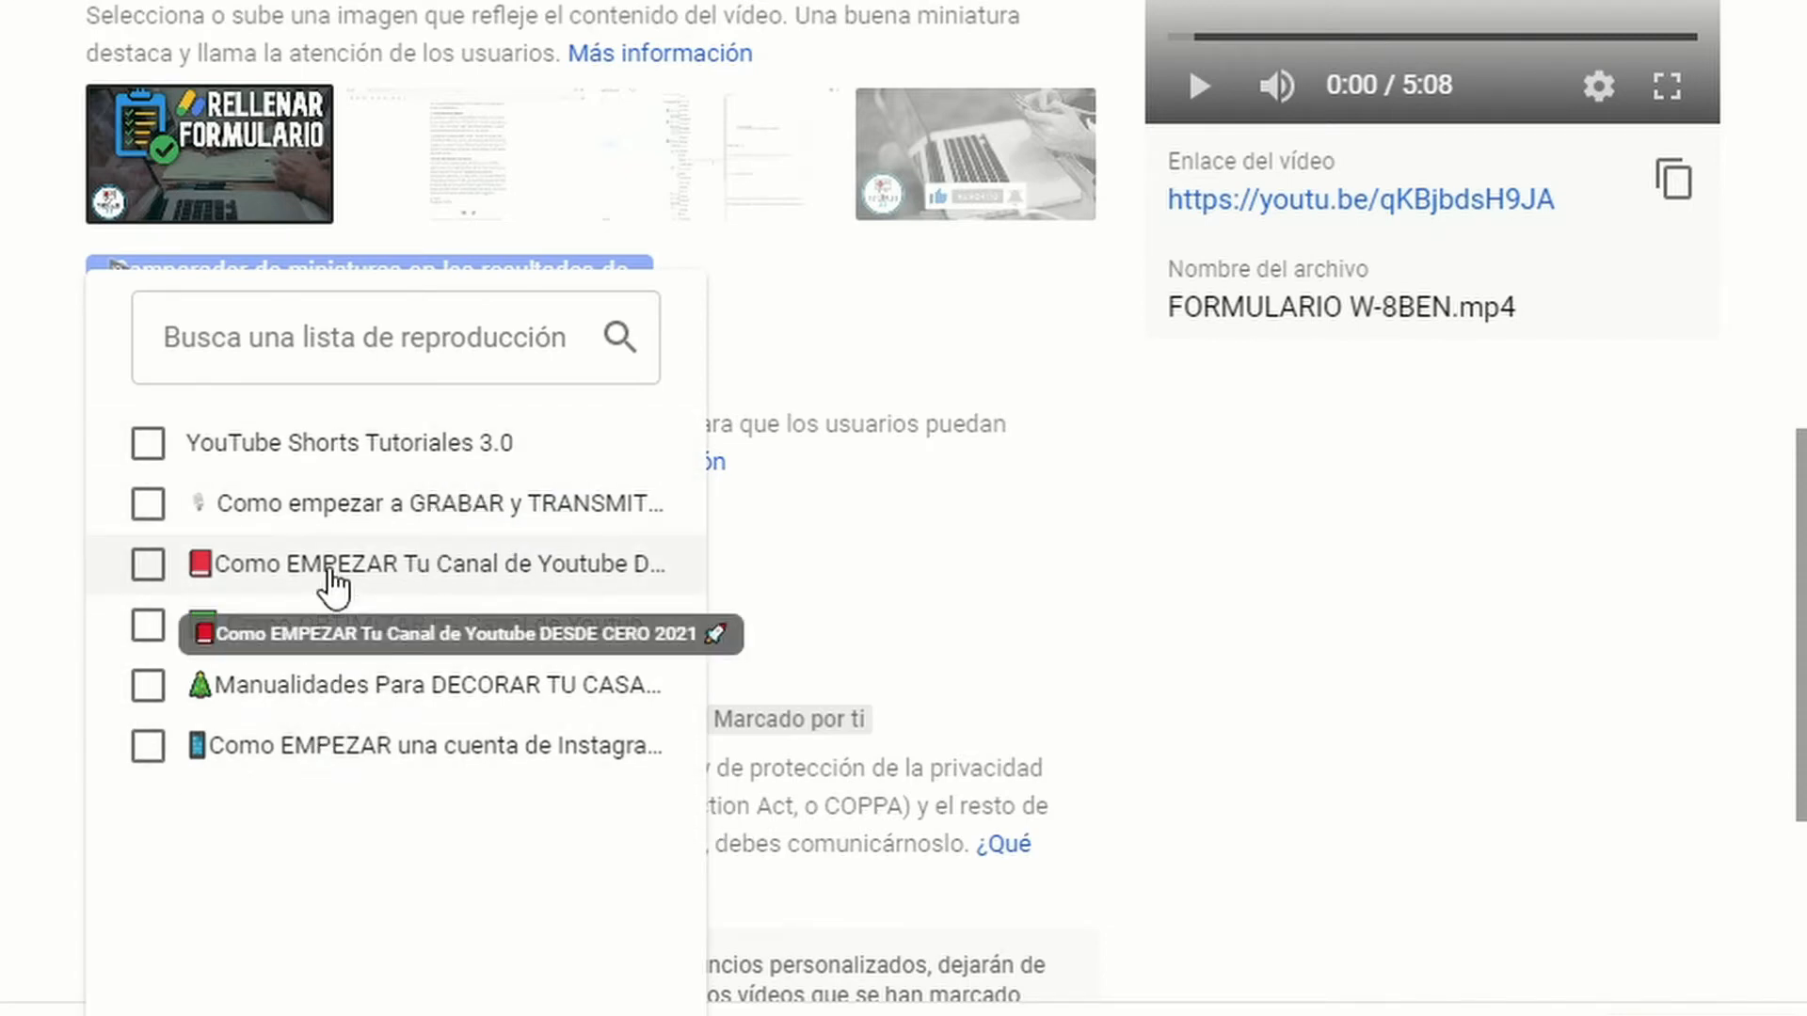
left_click(148, 567)
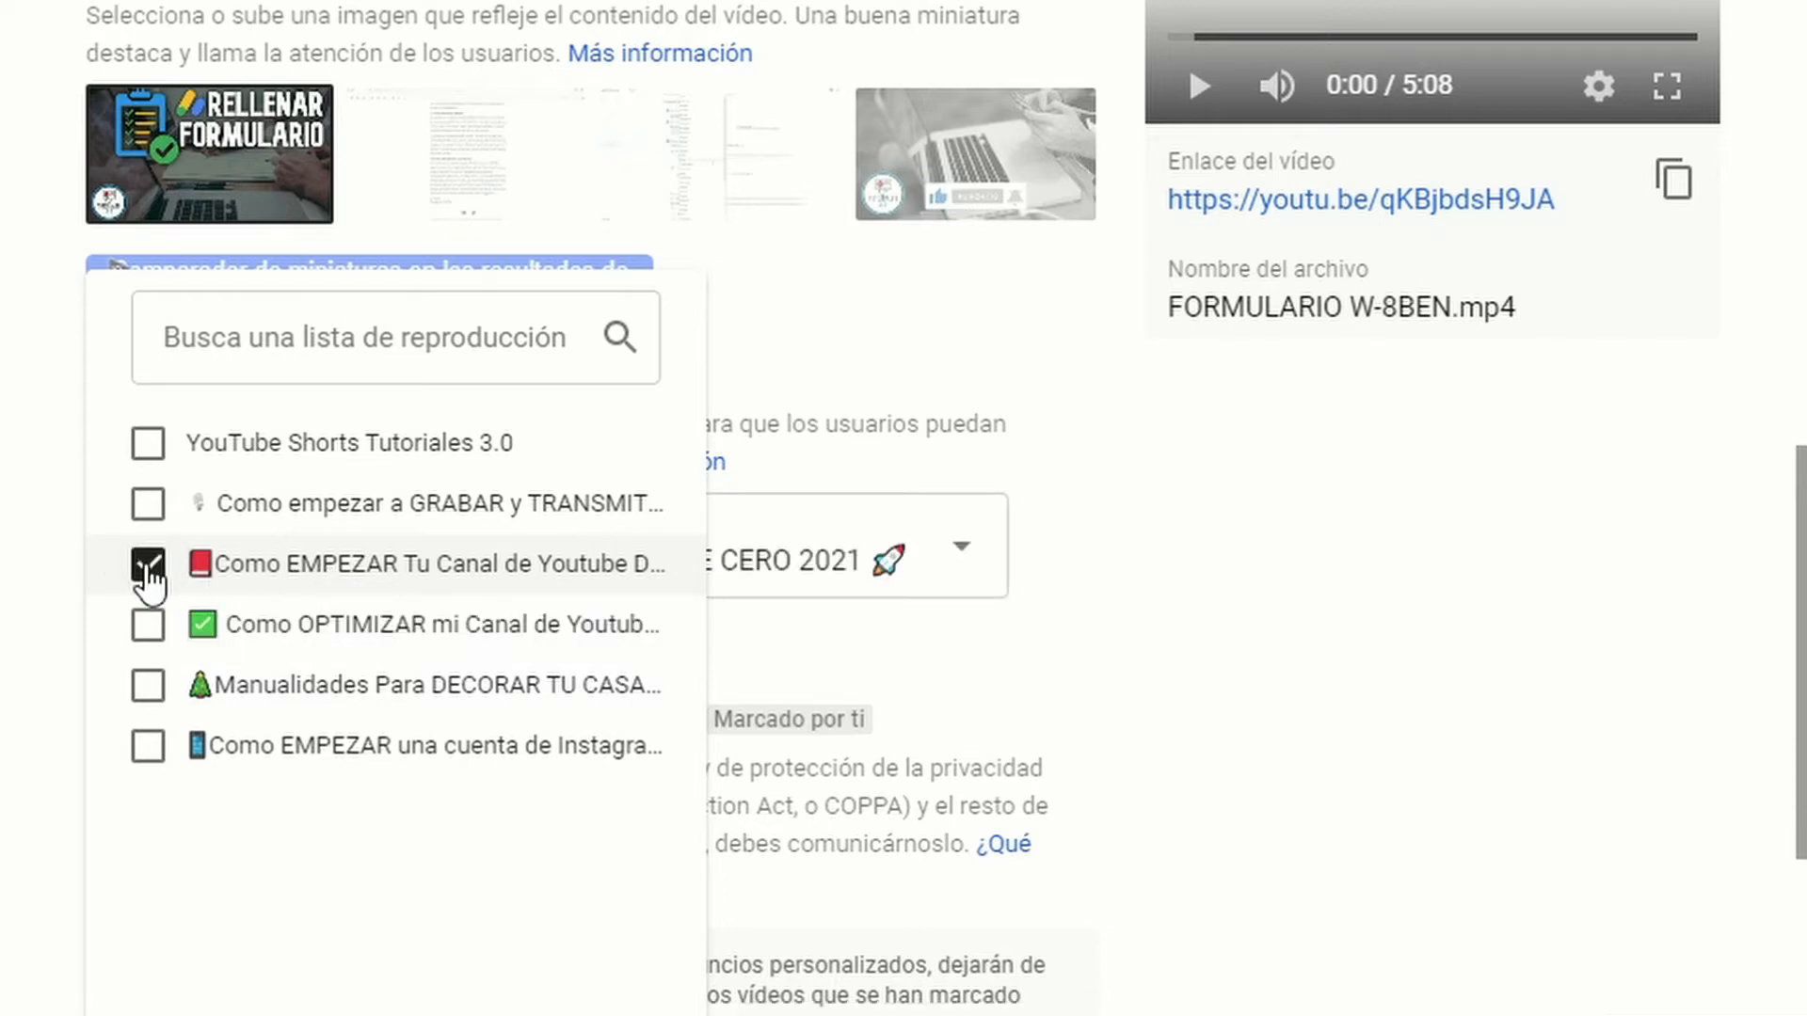
left_click(644, 1015)
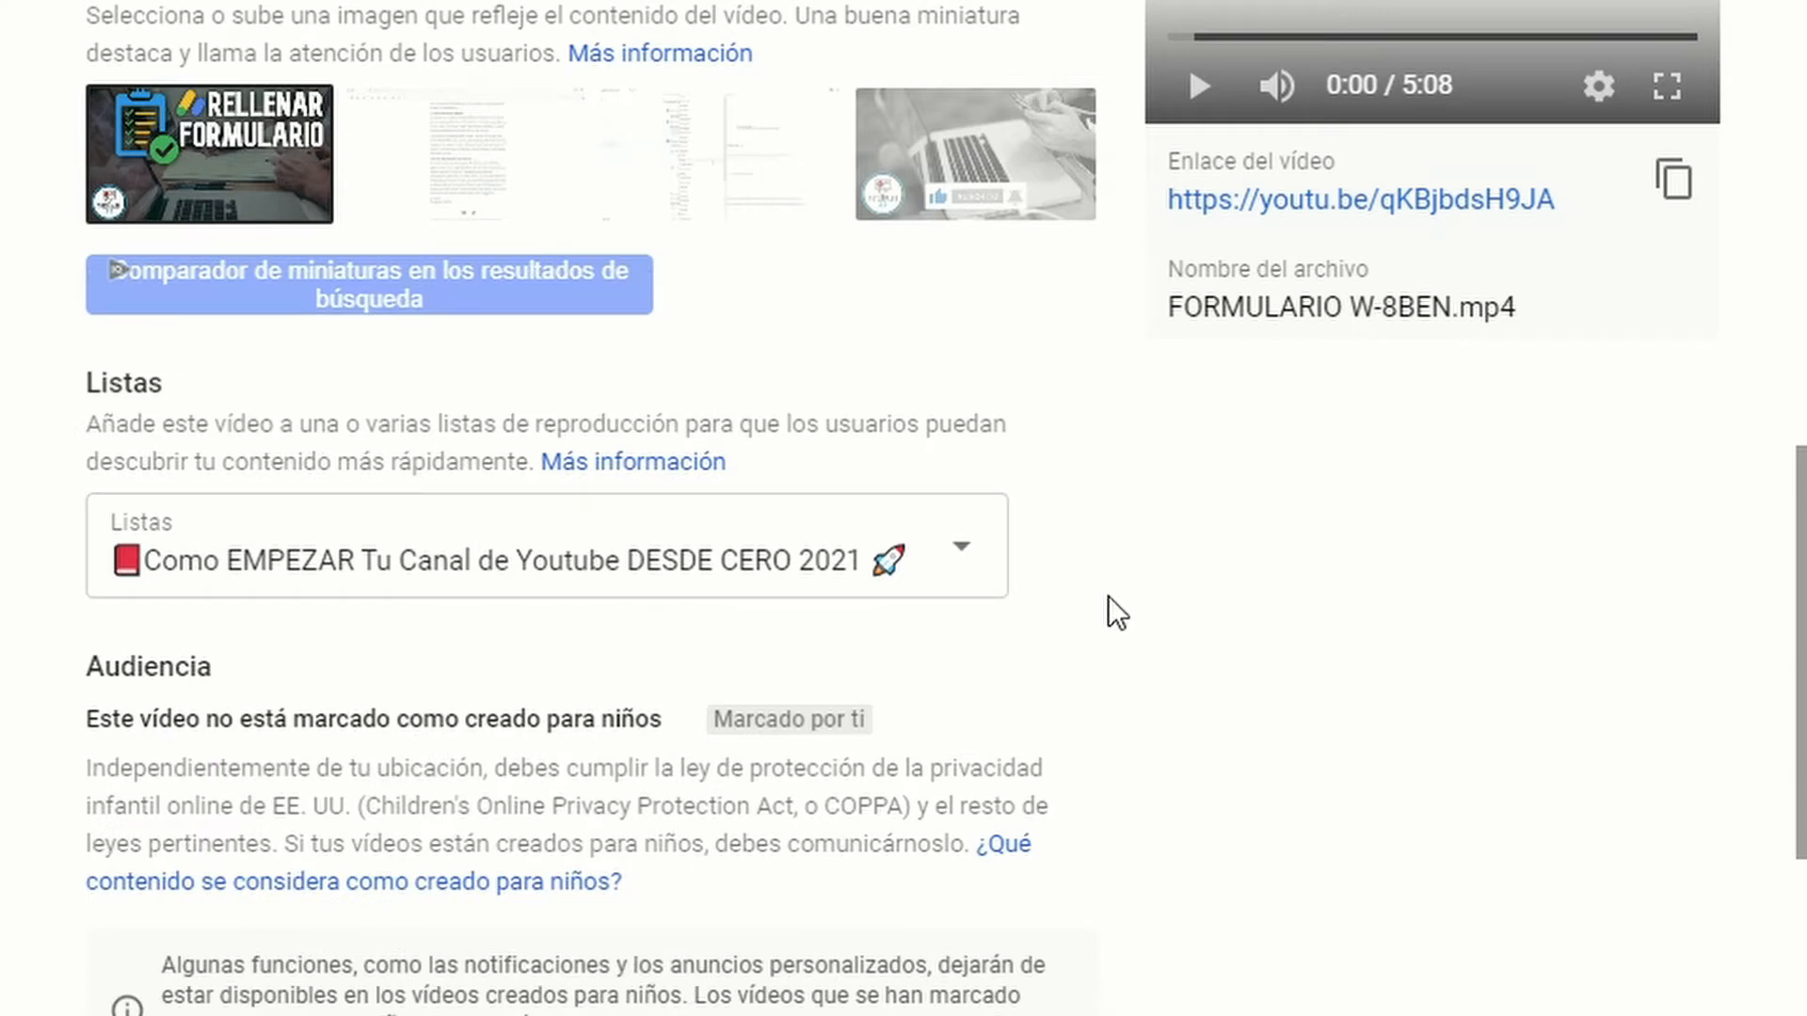
scroll(1107, 598, "down", 6)
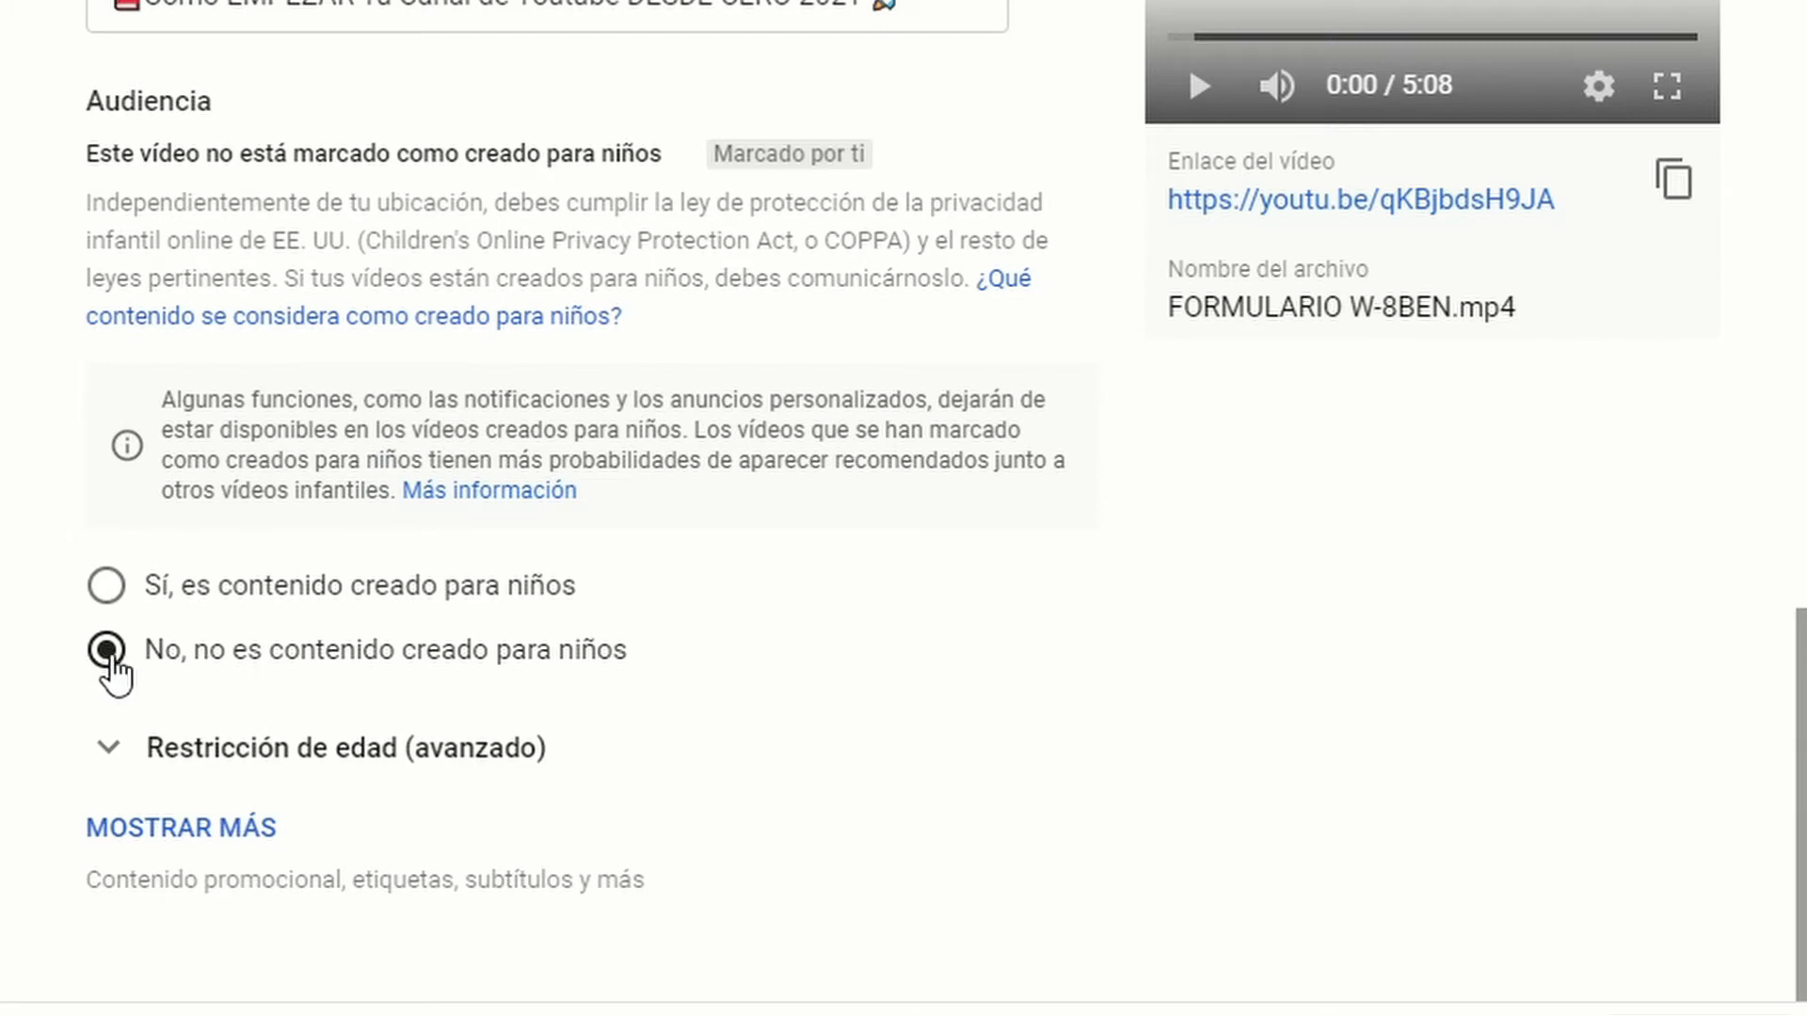
left_click(179, 828)
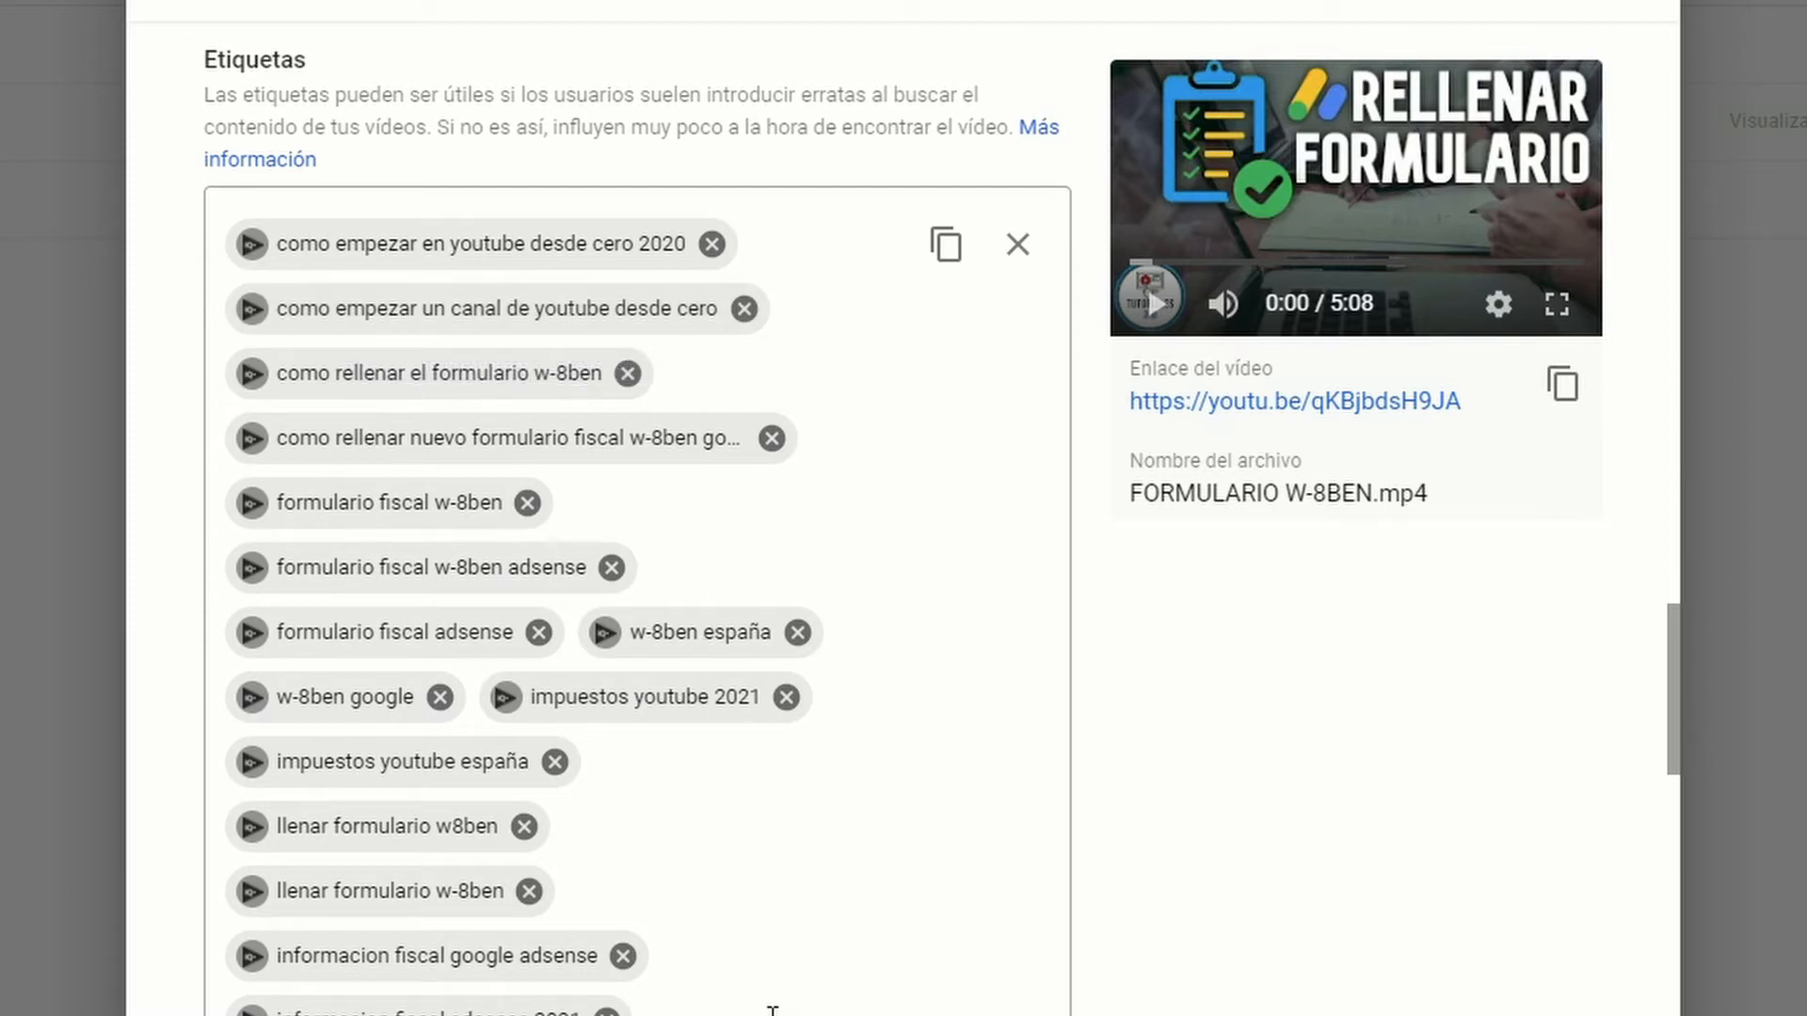
Step: Try "formulario" as an extra tag to view keyword suggestions, and clear it without adding it
left_click(771, 1009)
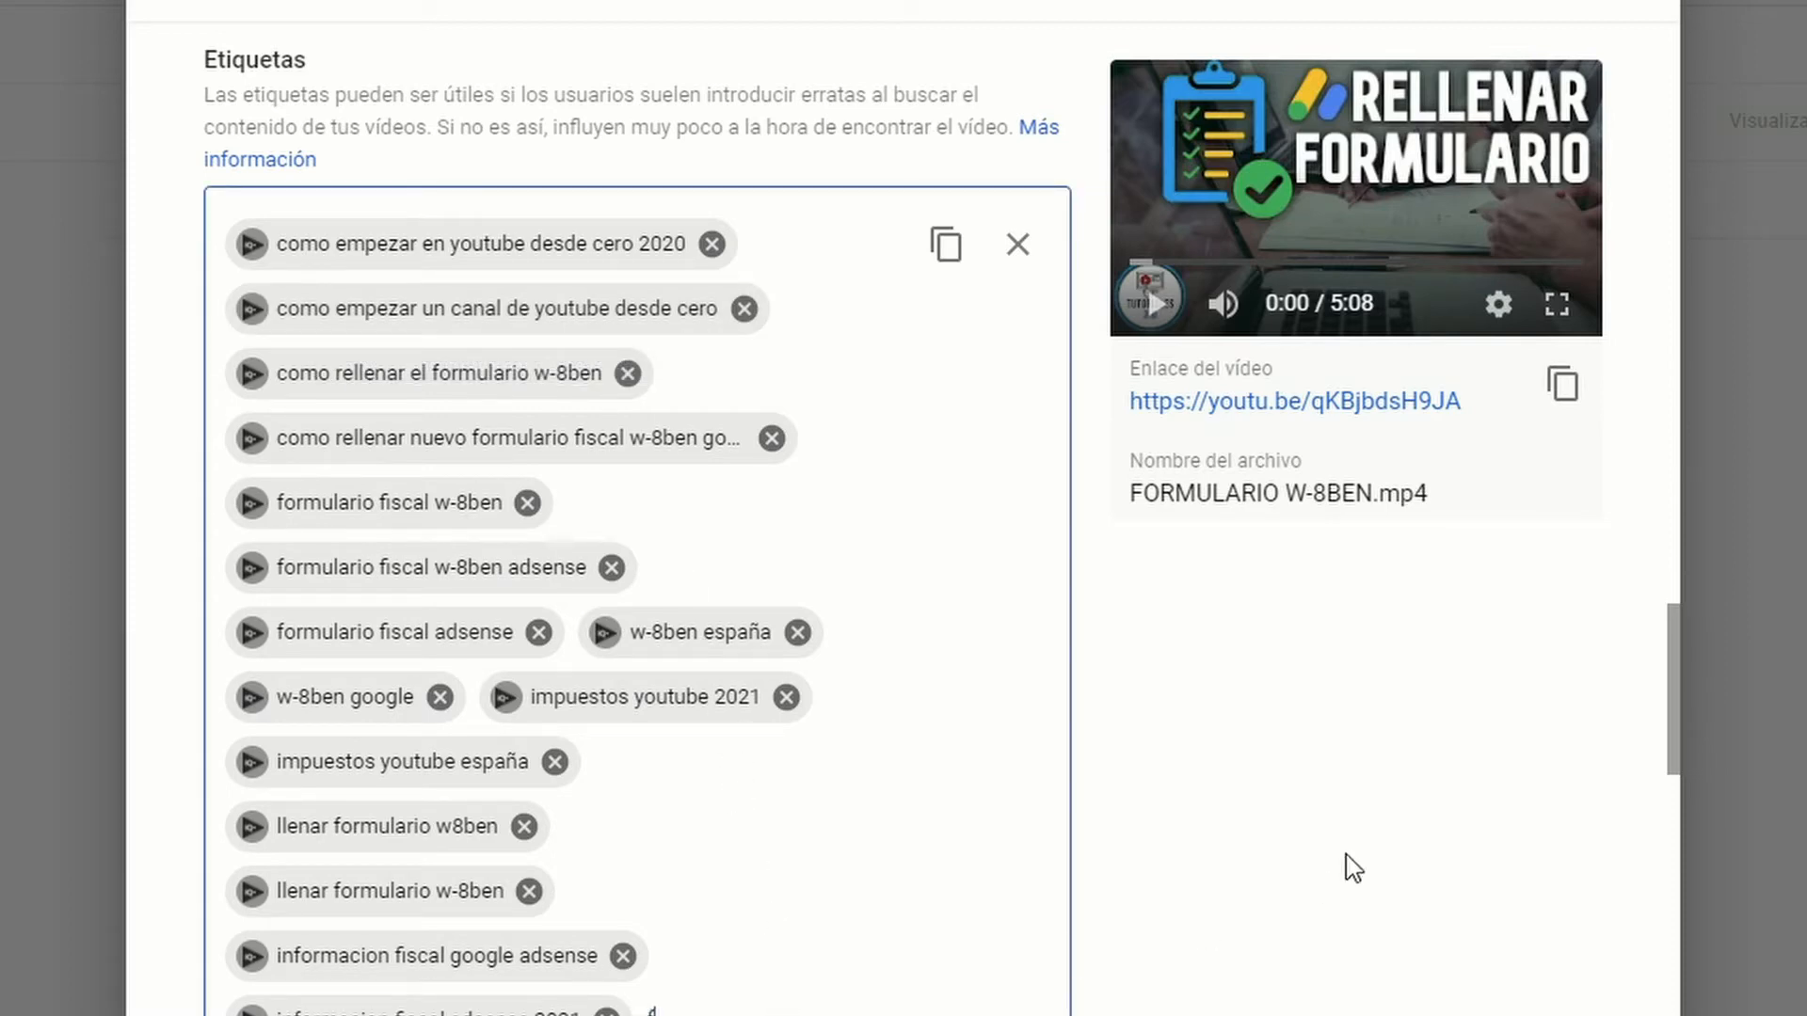
type("formulario")
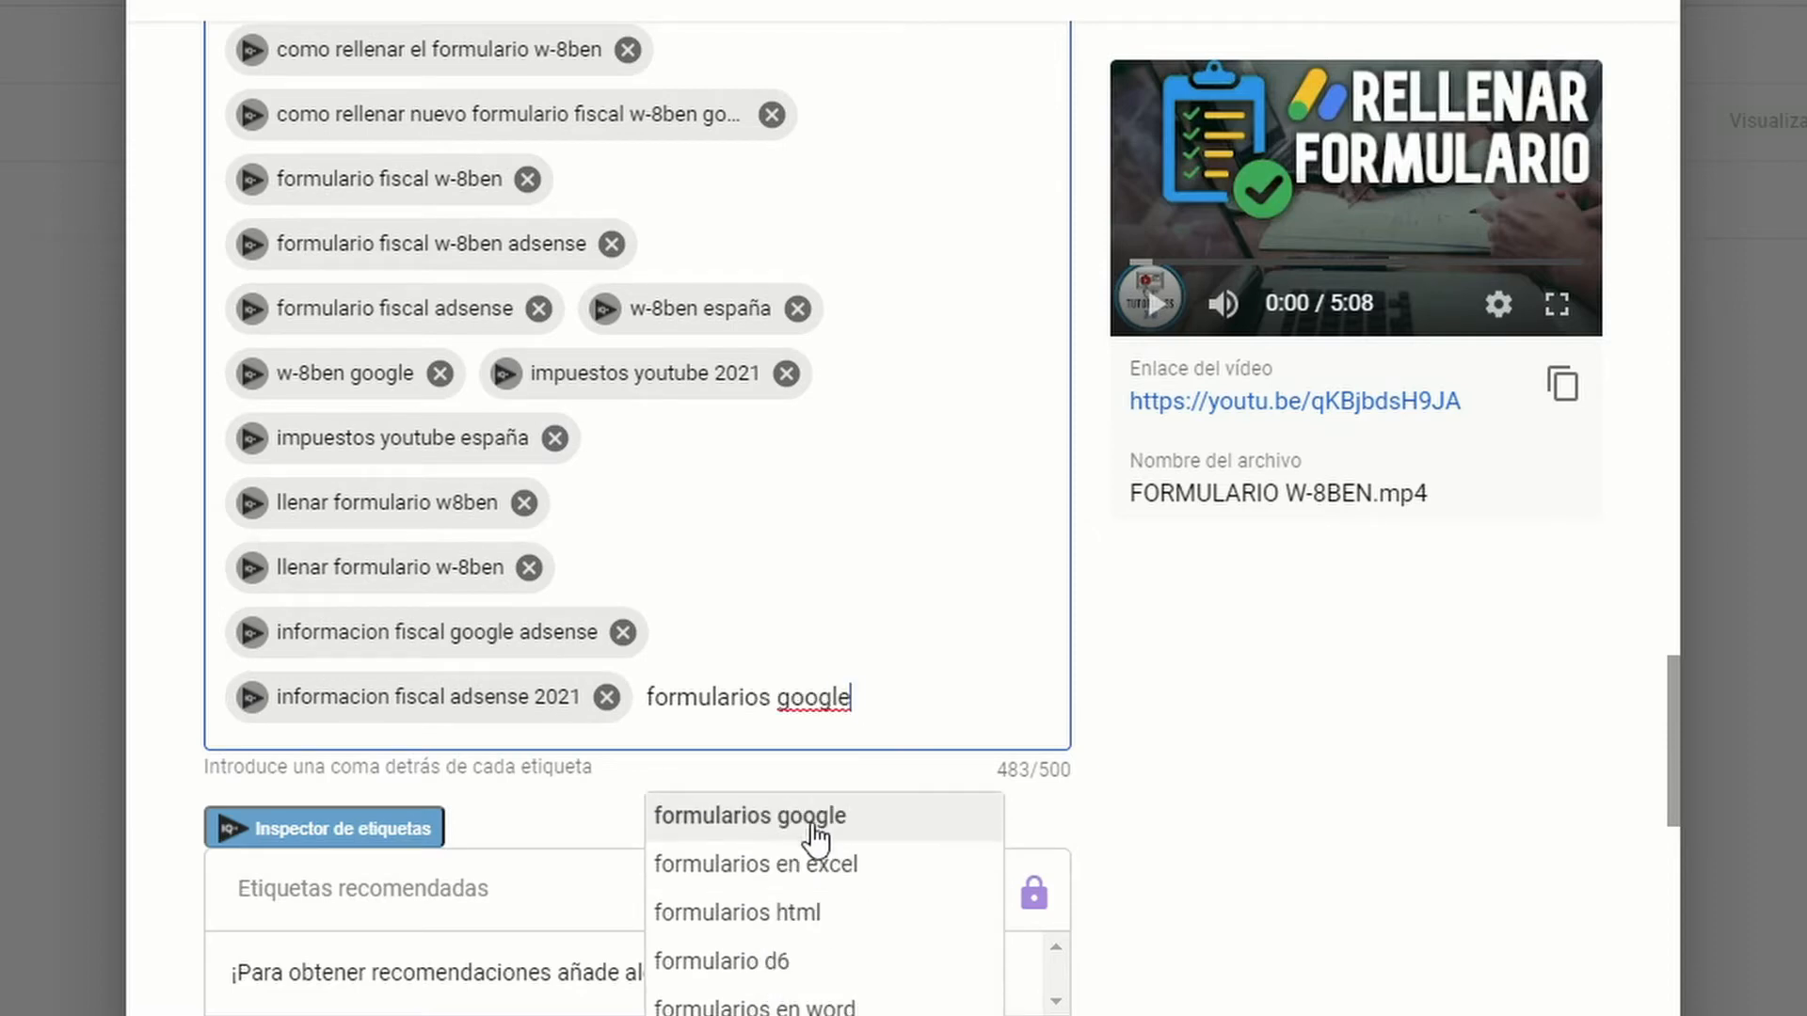
double_click(745, 695)
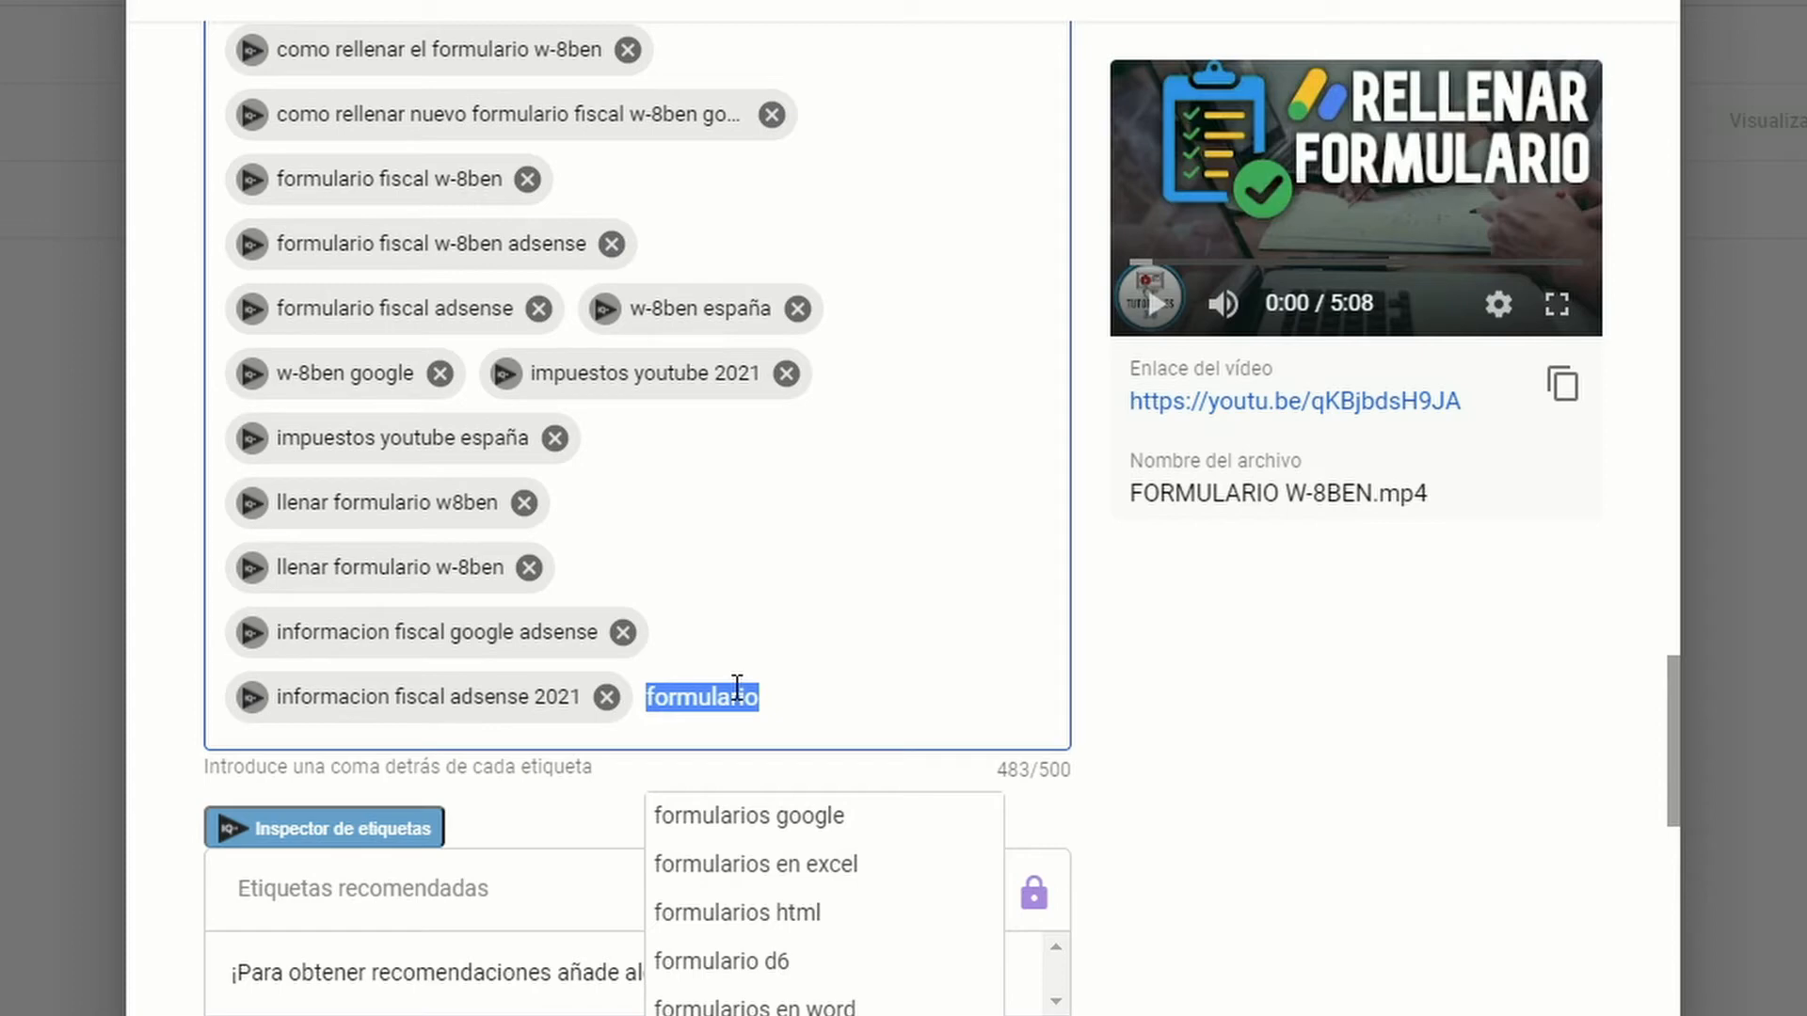
key("BackSpace")
left_click(1168, 701)
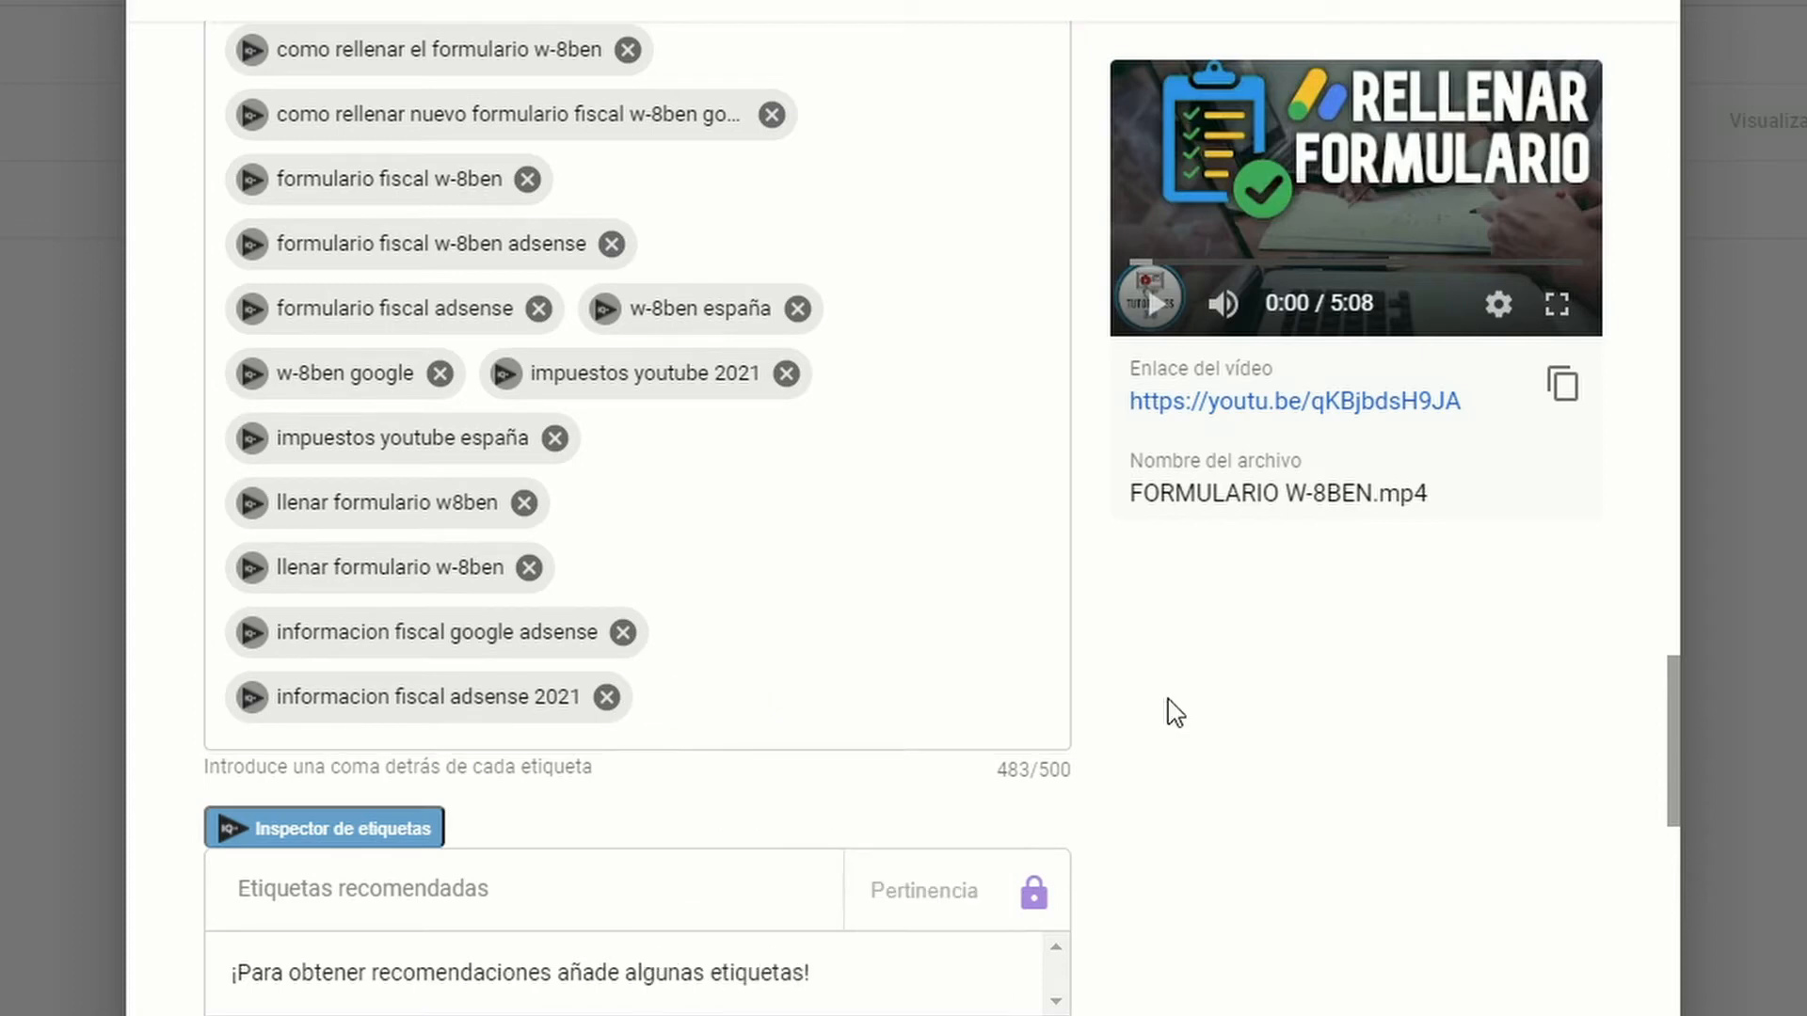
Step: Review the language, recording, licence, category and comment settings, and continue to the video elements stage
scroll(1172, 712, "down", 6)
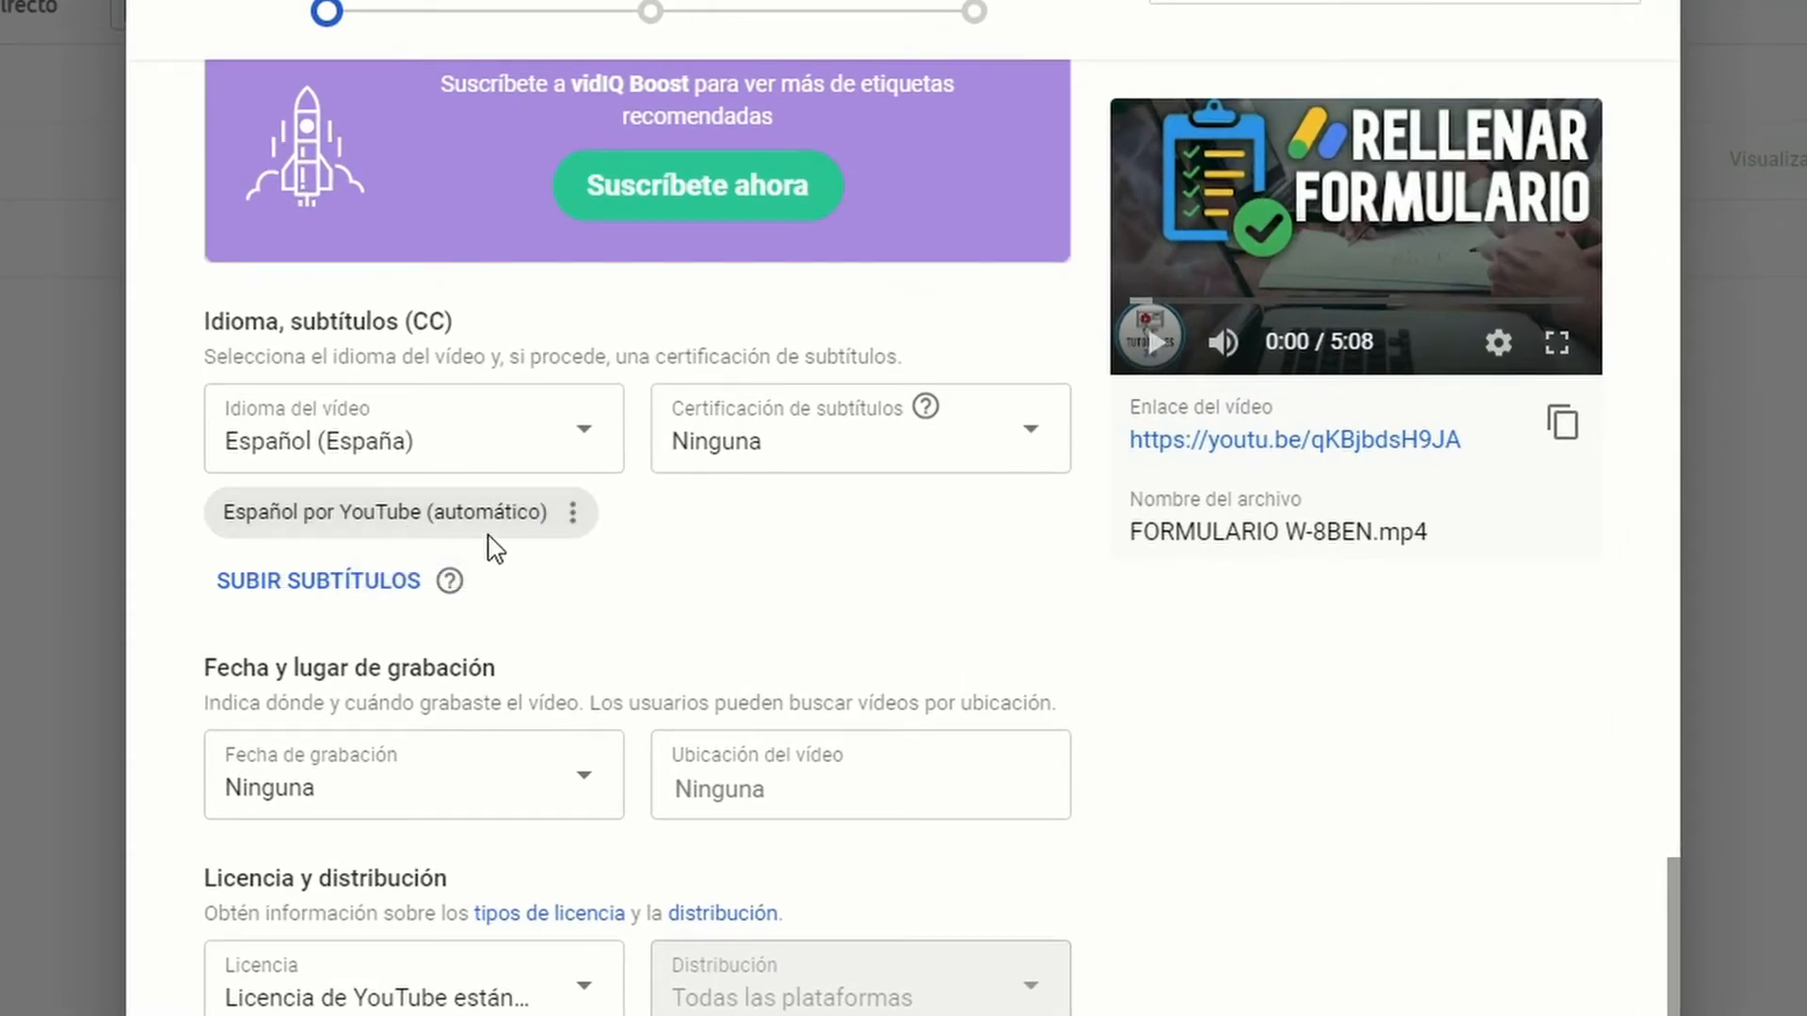
scroll(407, 585, "down", 2)
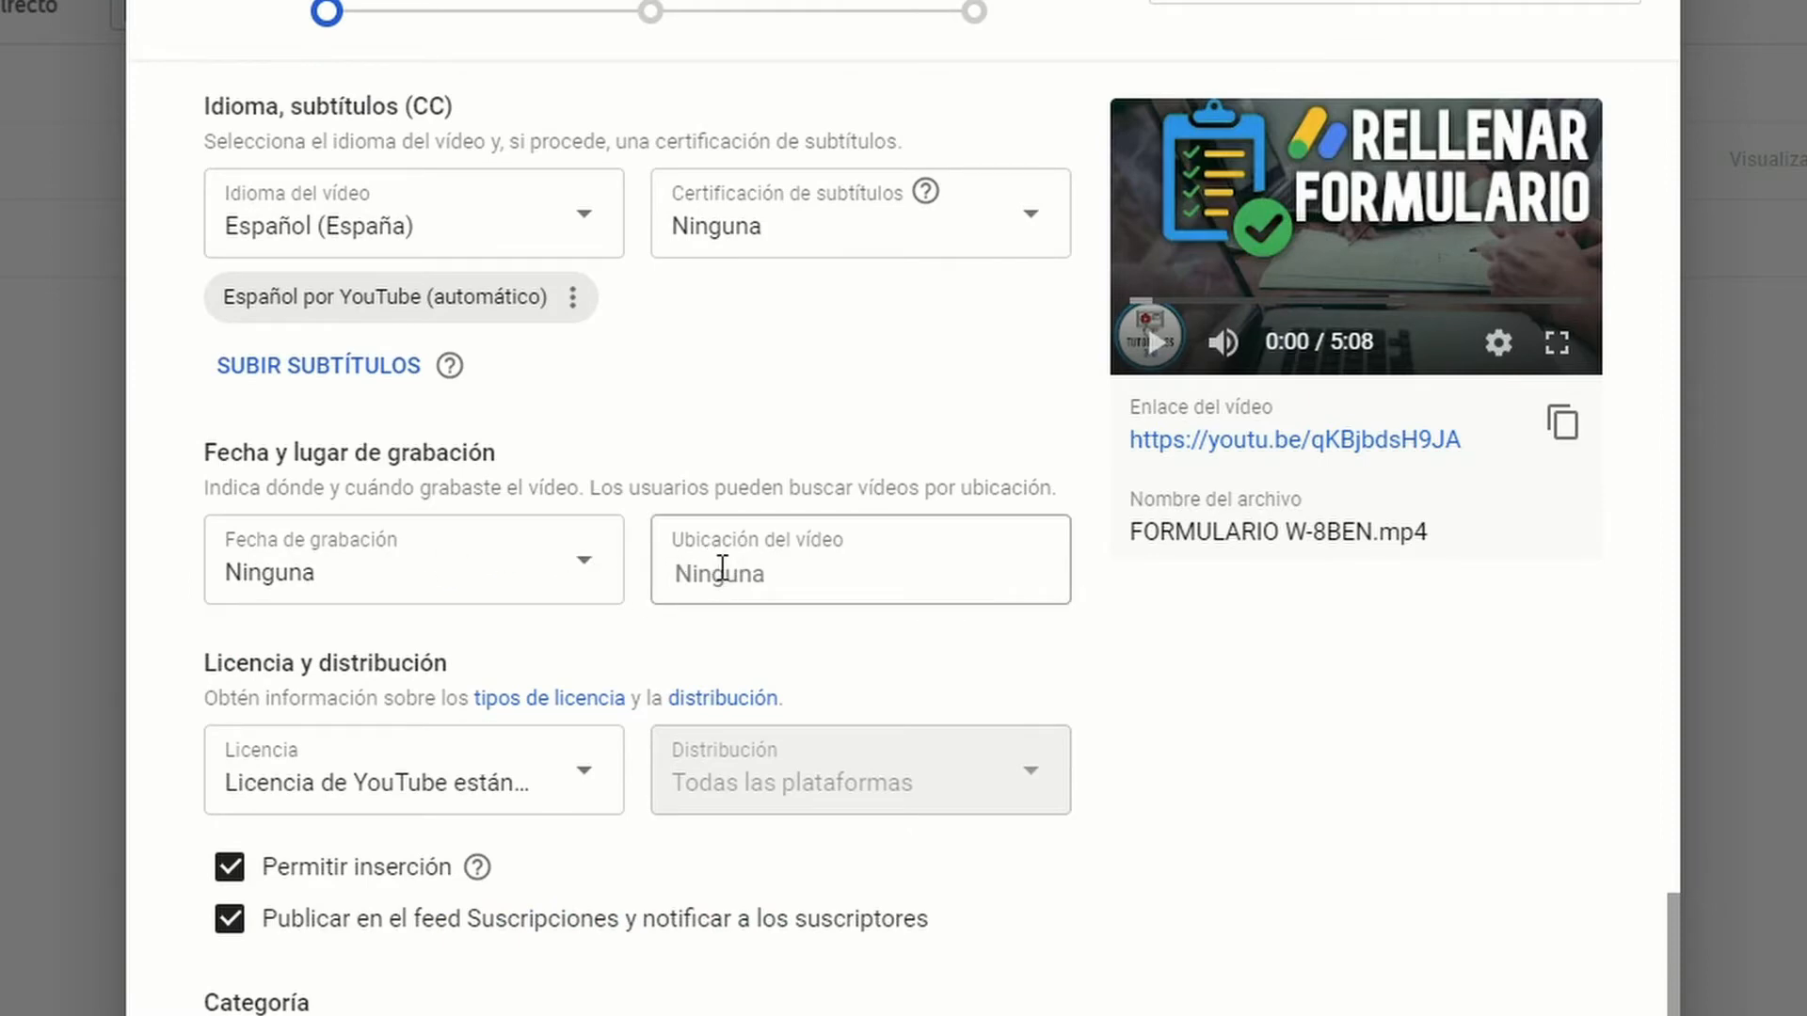
scroll(722, 568, "down", 4)
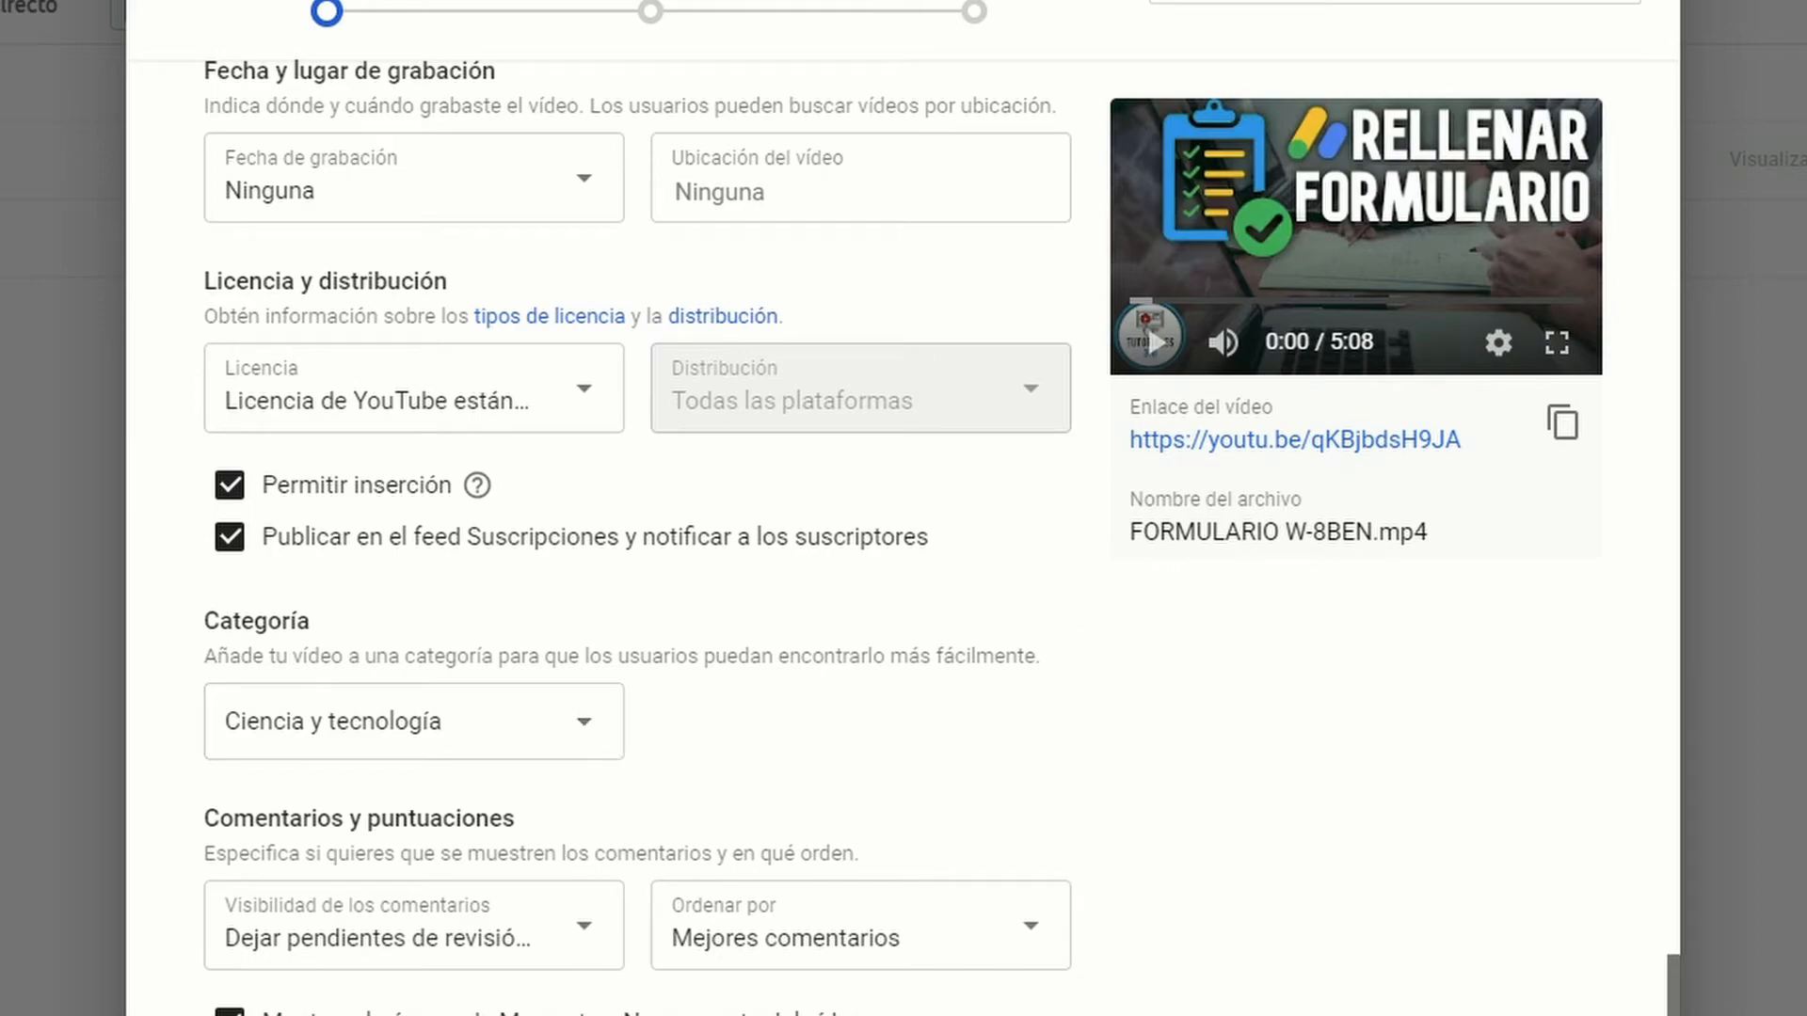
left_click_drag(1670, 979, 1519, 1006)
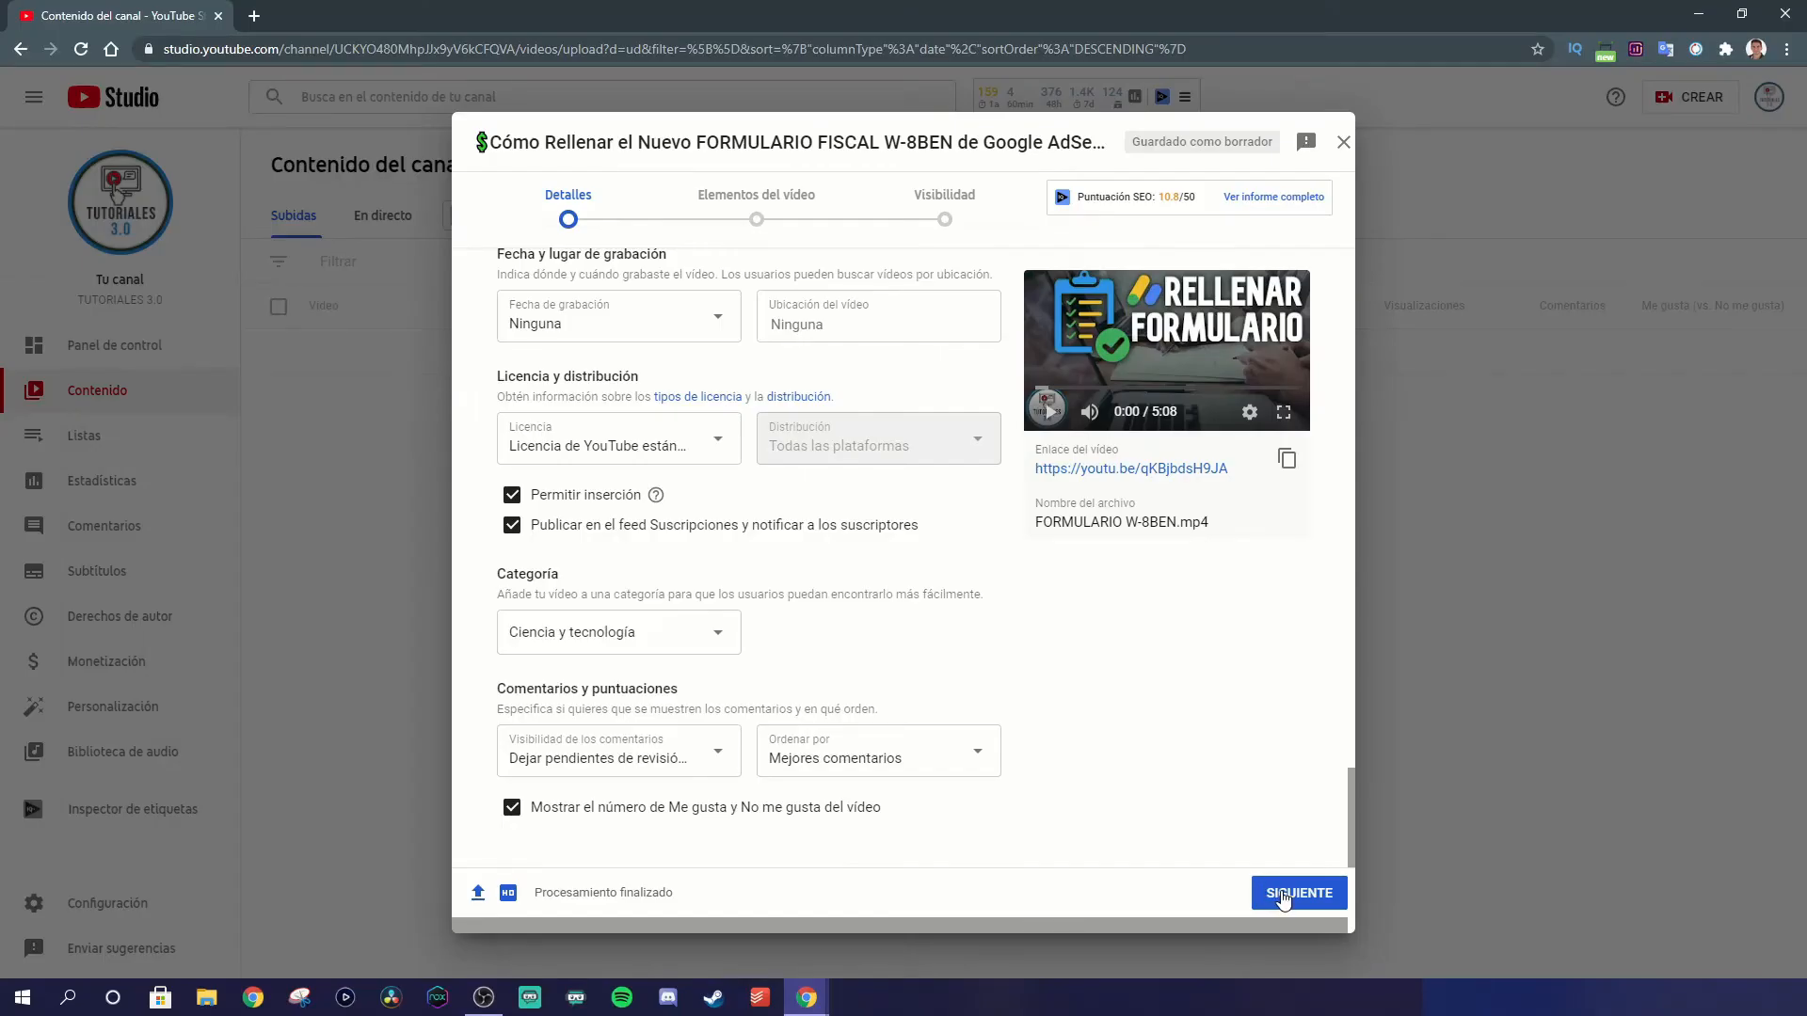
left_click(1308, 903)
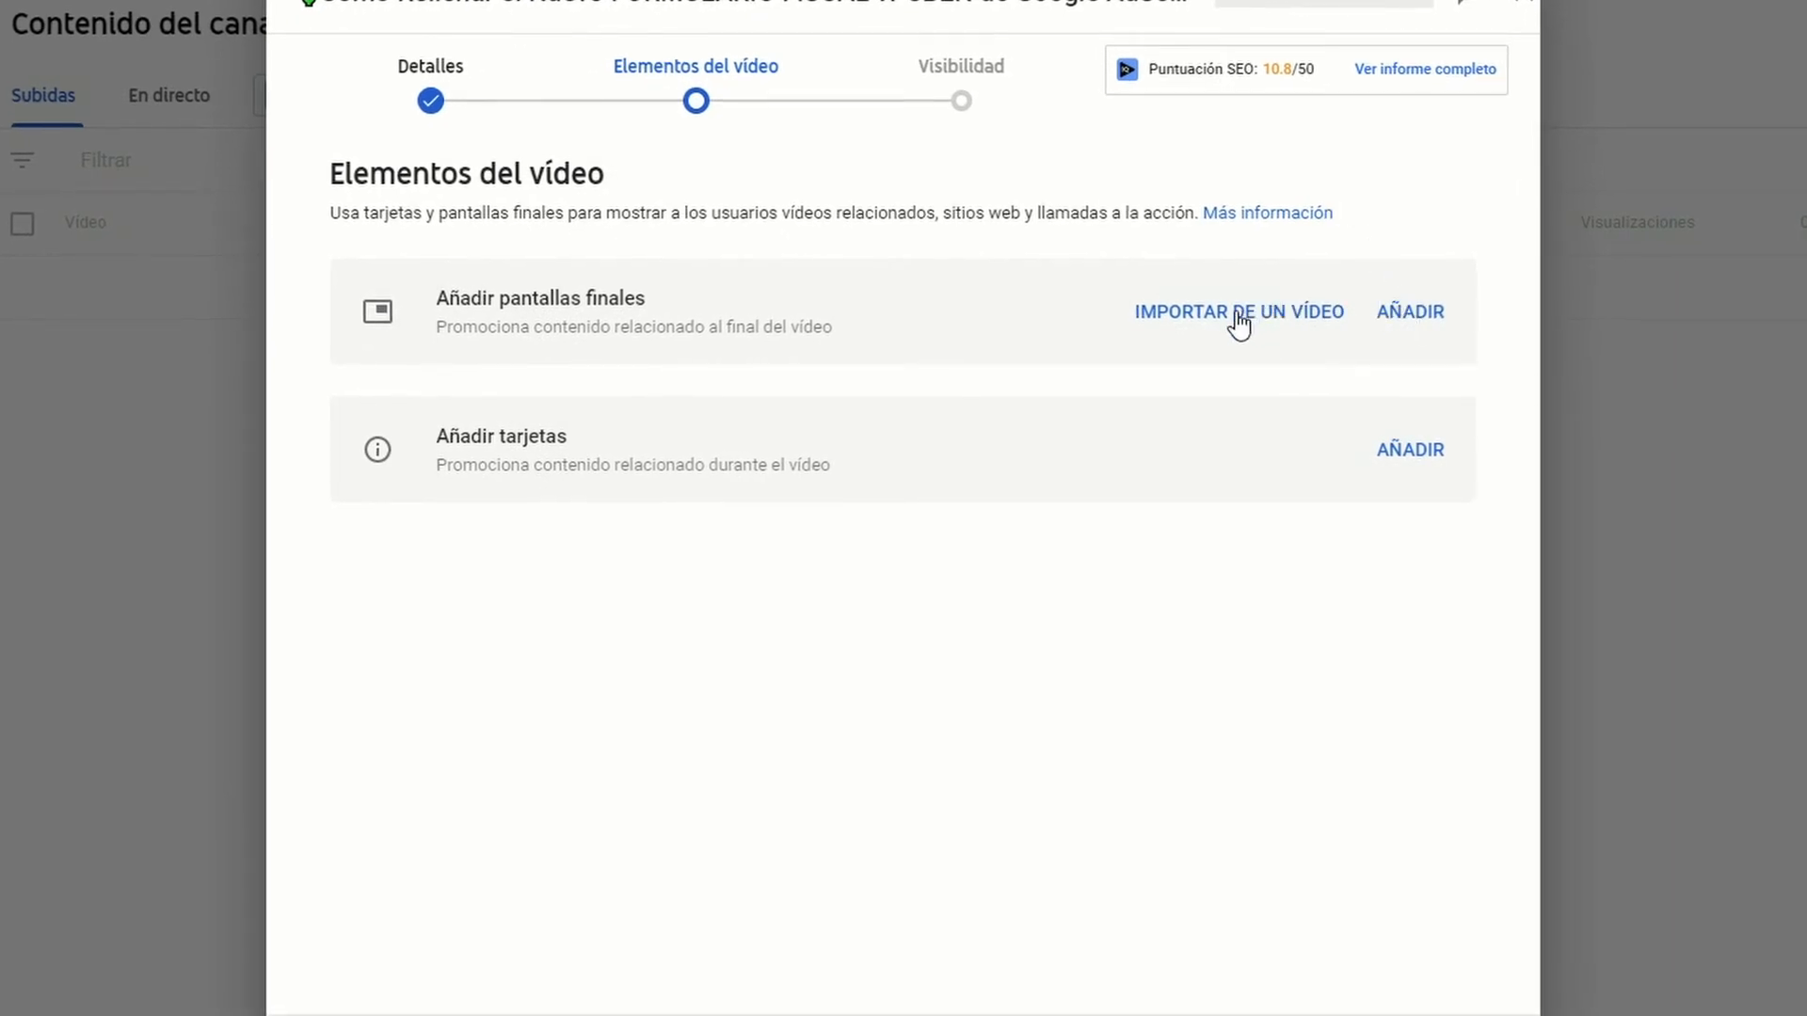
Step: Start an end screen with the playhead at 4:54:12 and choose the layout imported from the latest video
left_click(1417, 320)
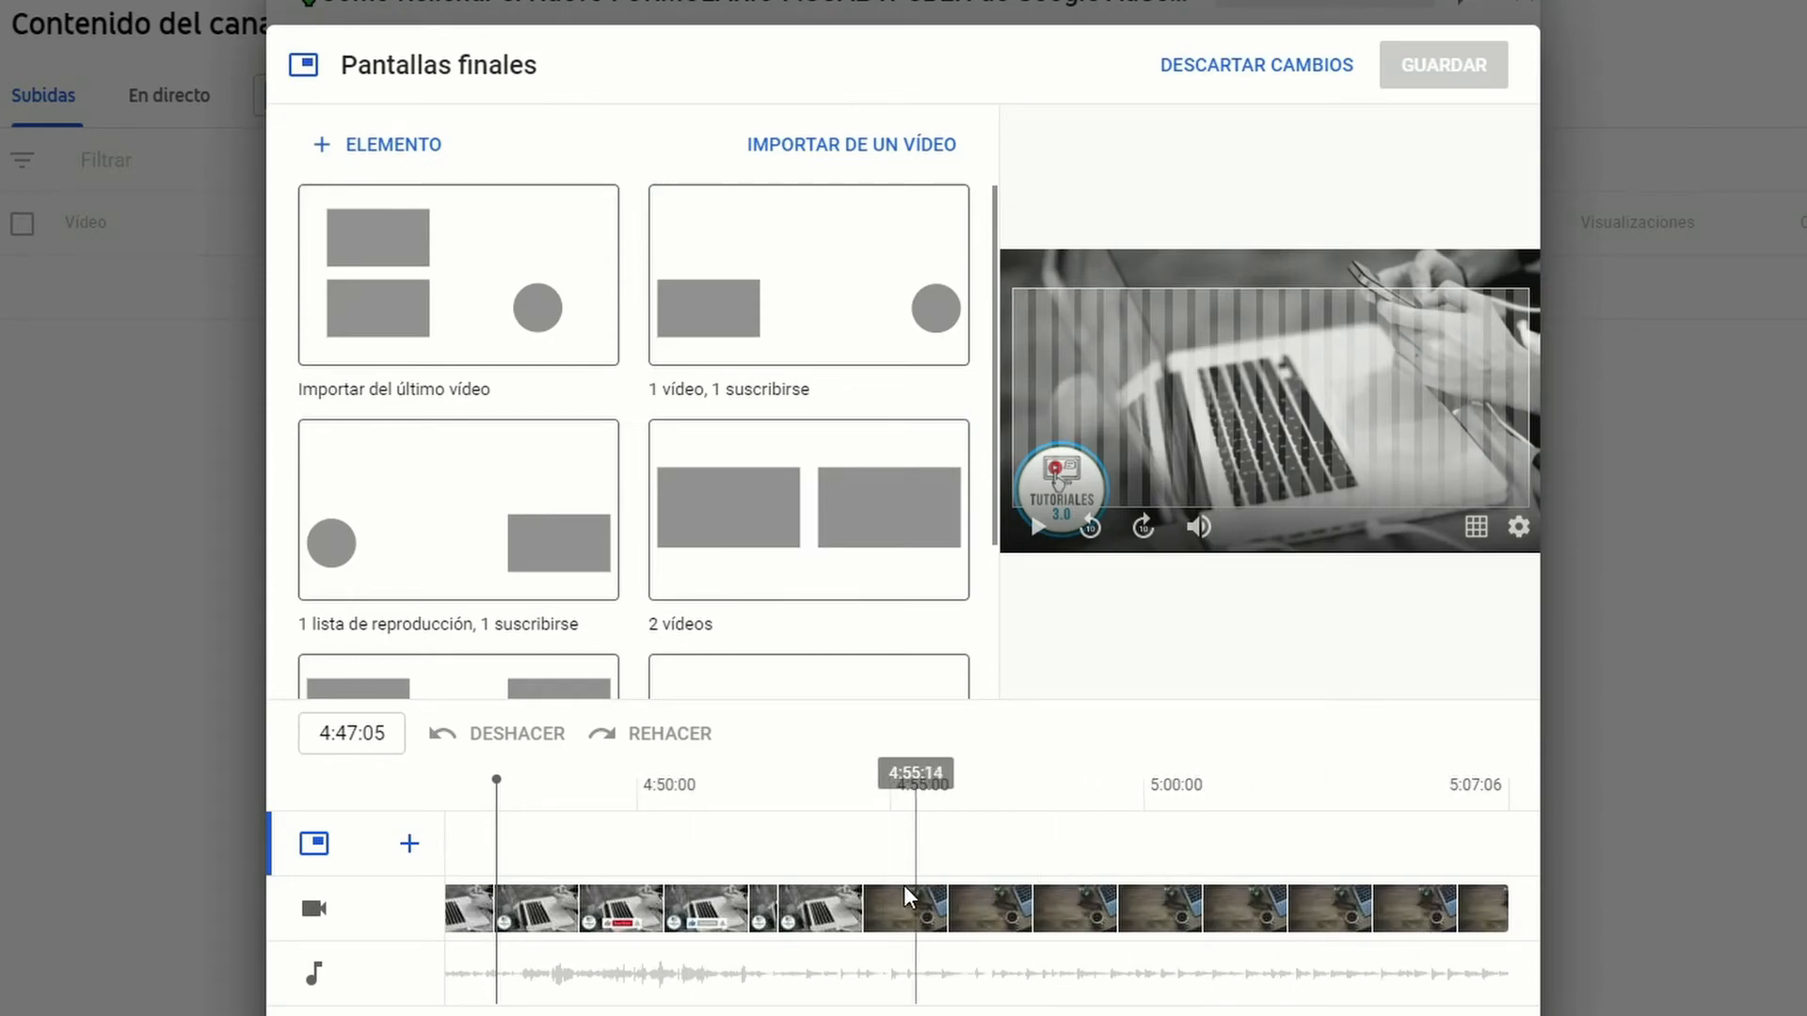
left_click(858, 858)
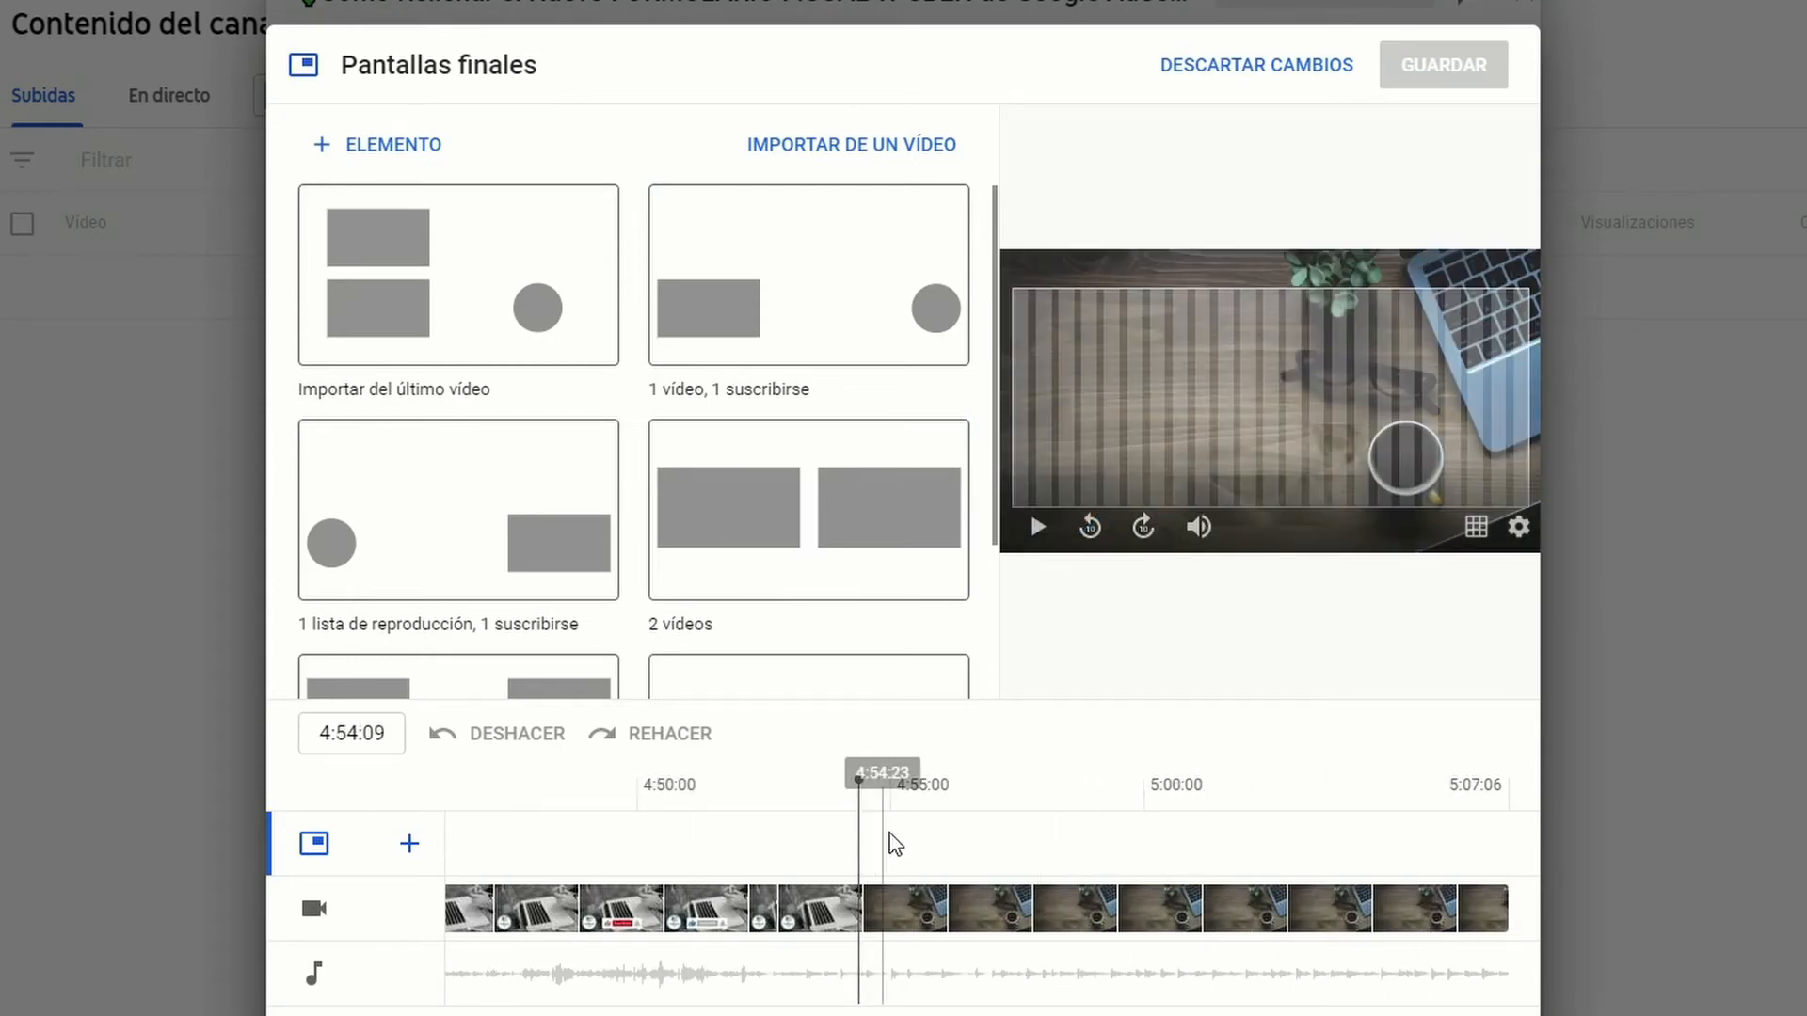
left_click_drag(857, 786, 861, 794)
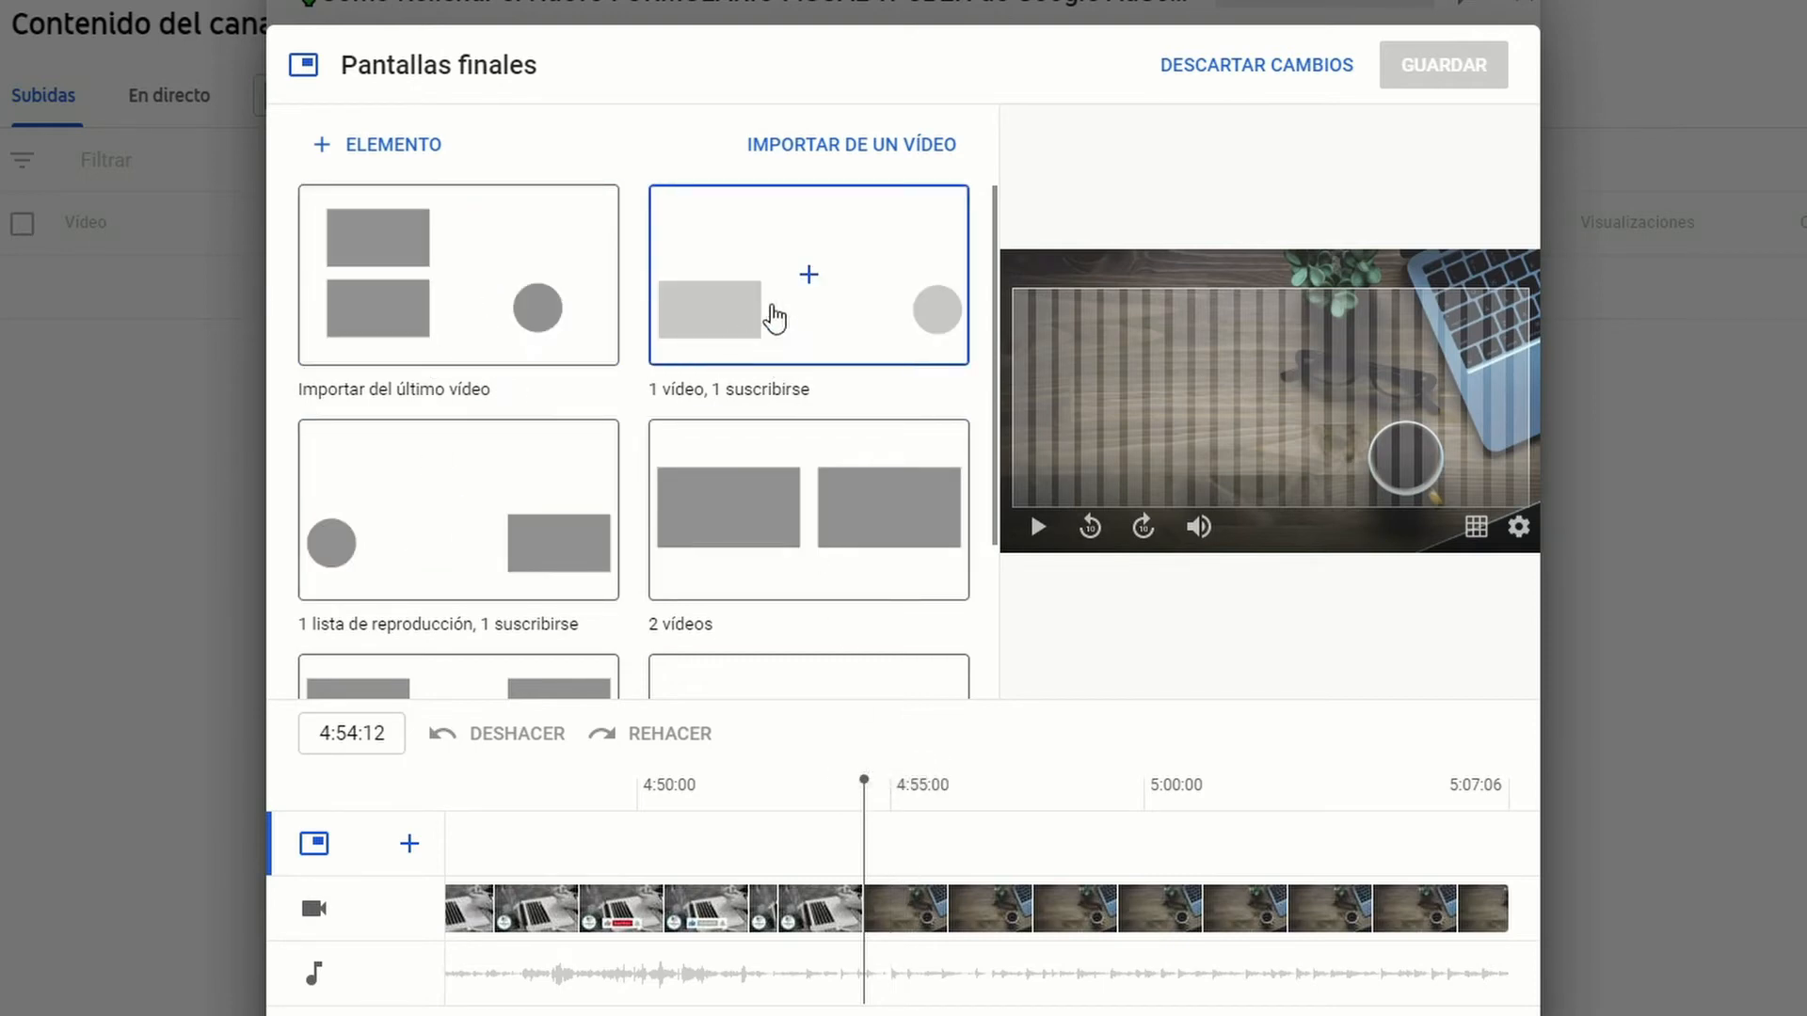
scroll(541, 504, "down", 3)
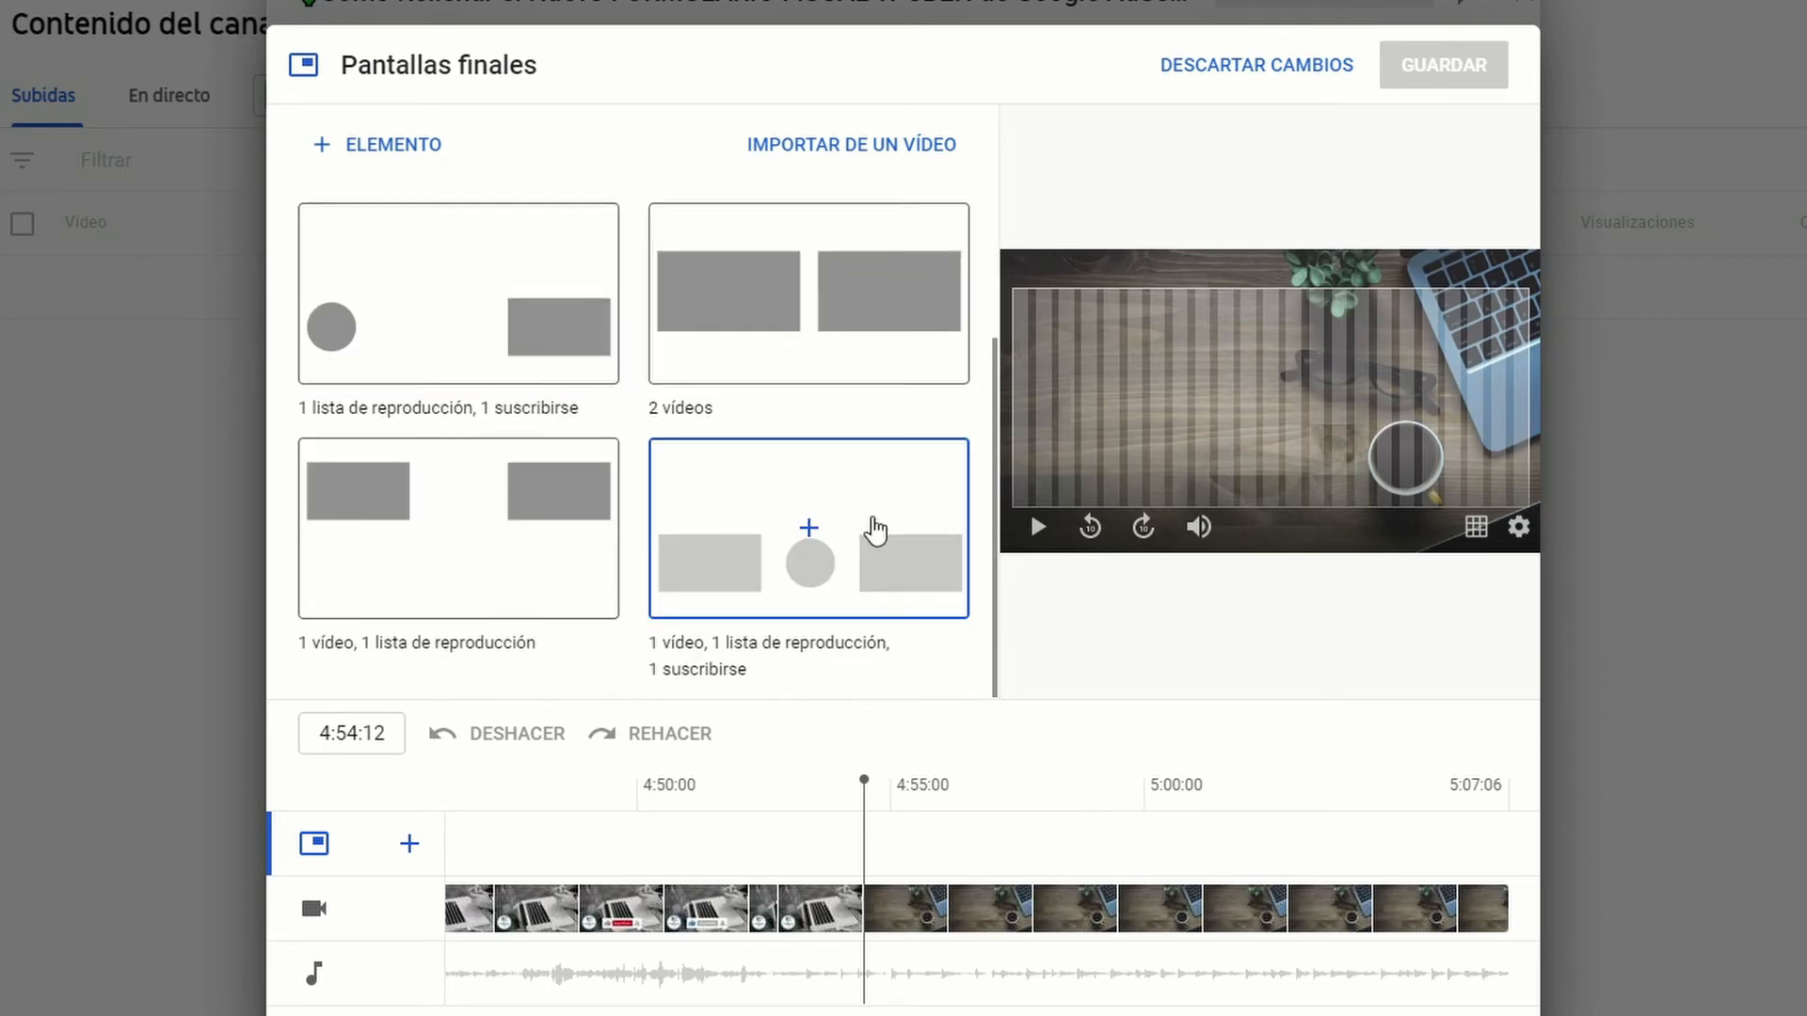
scroll(774, 562, "up", 3)
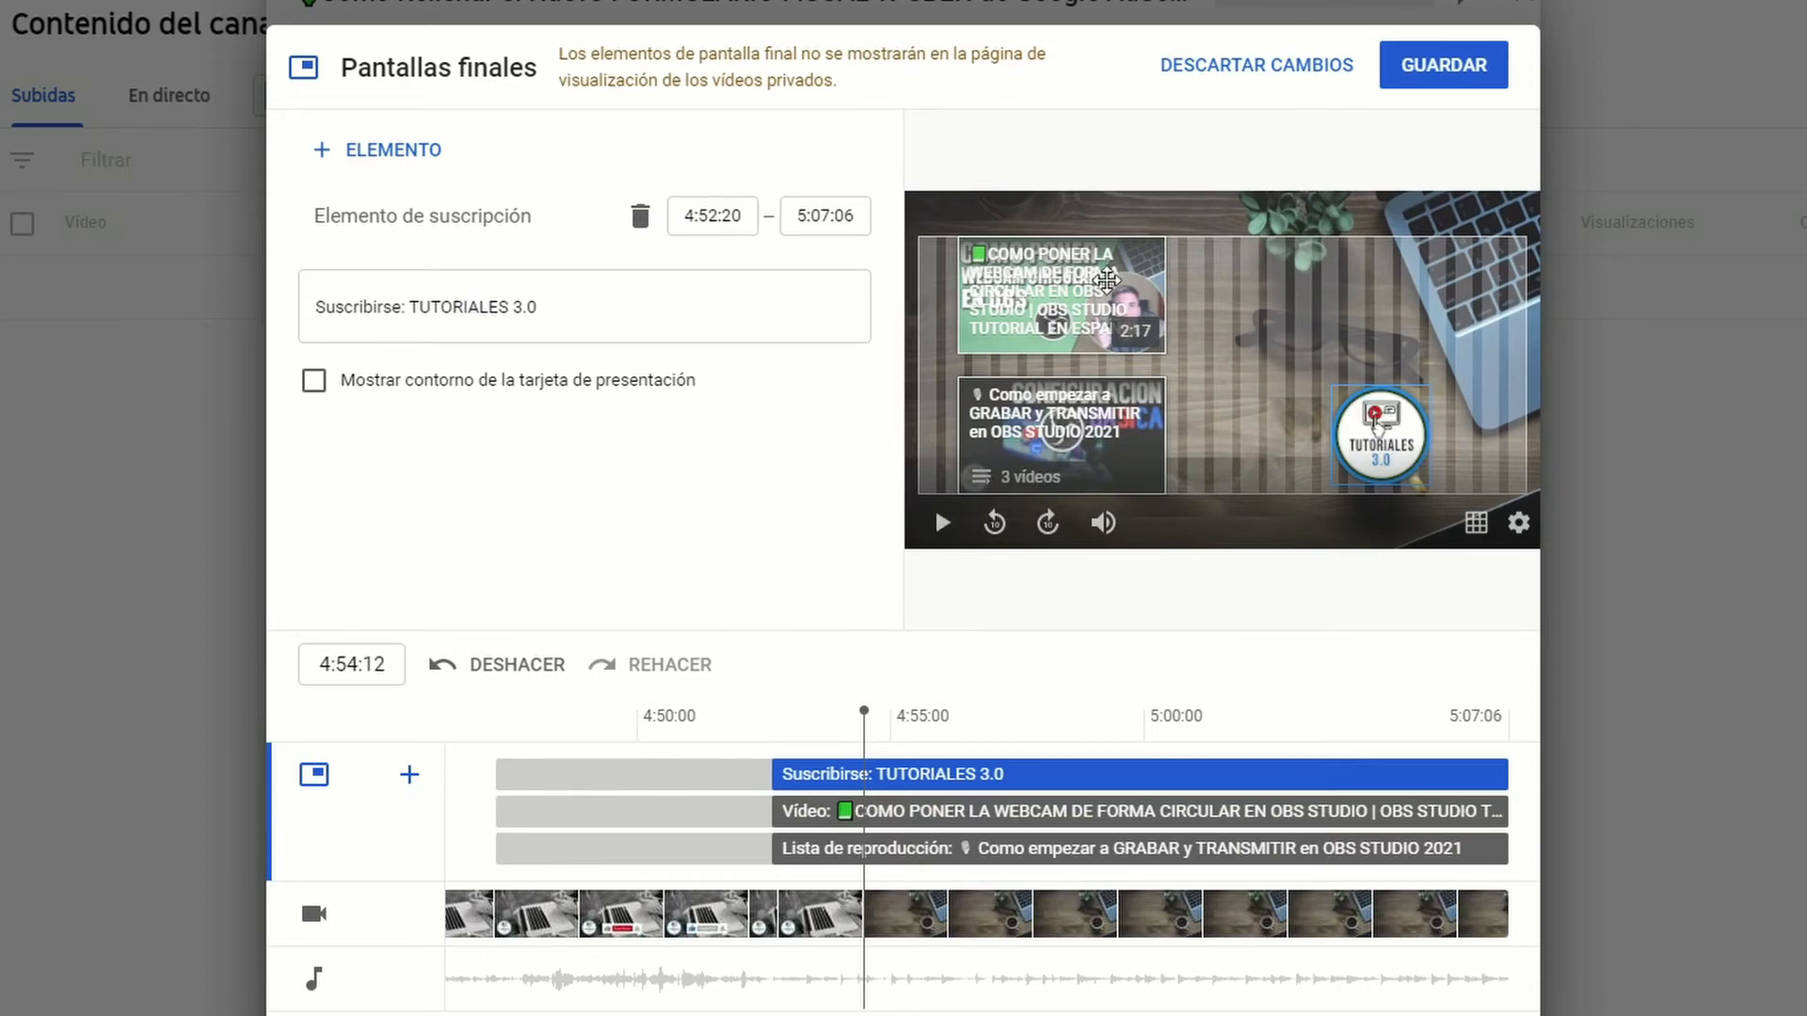
Step: Replace the end screen's playlist with "Como EMPEZAR Tu Canal de Youtube DESDE CERO 2021"
left_click(1037, 279)
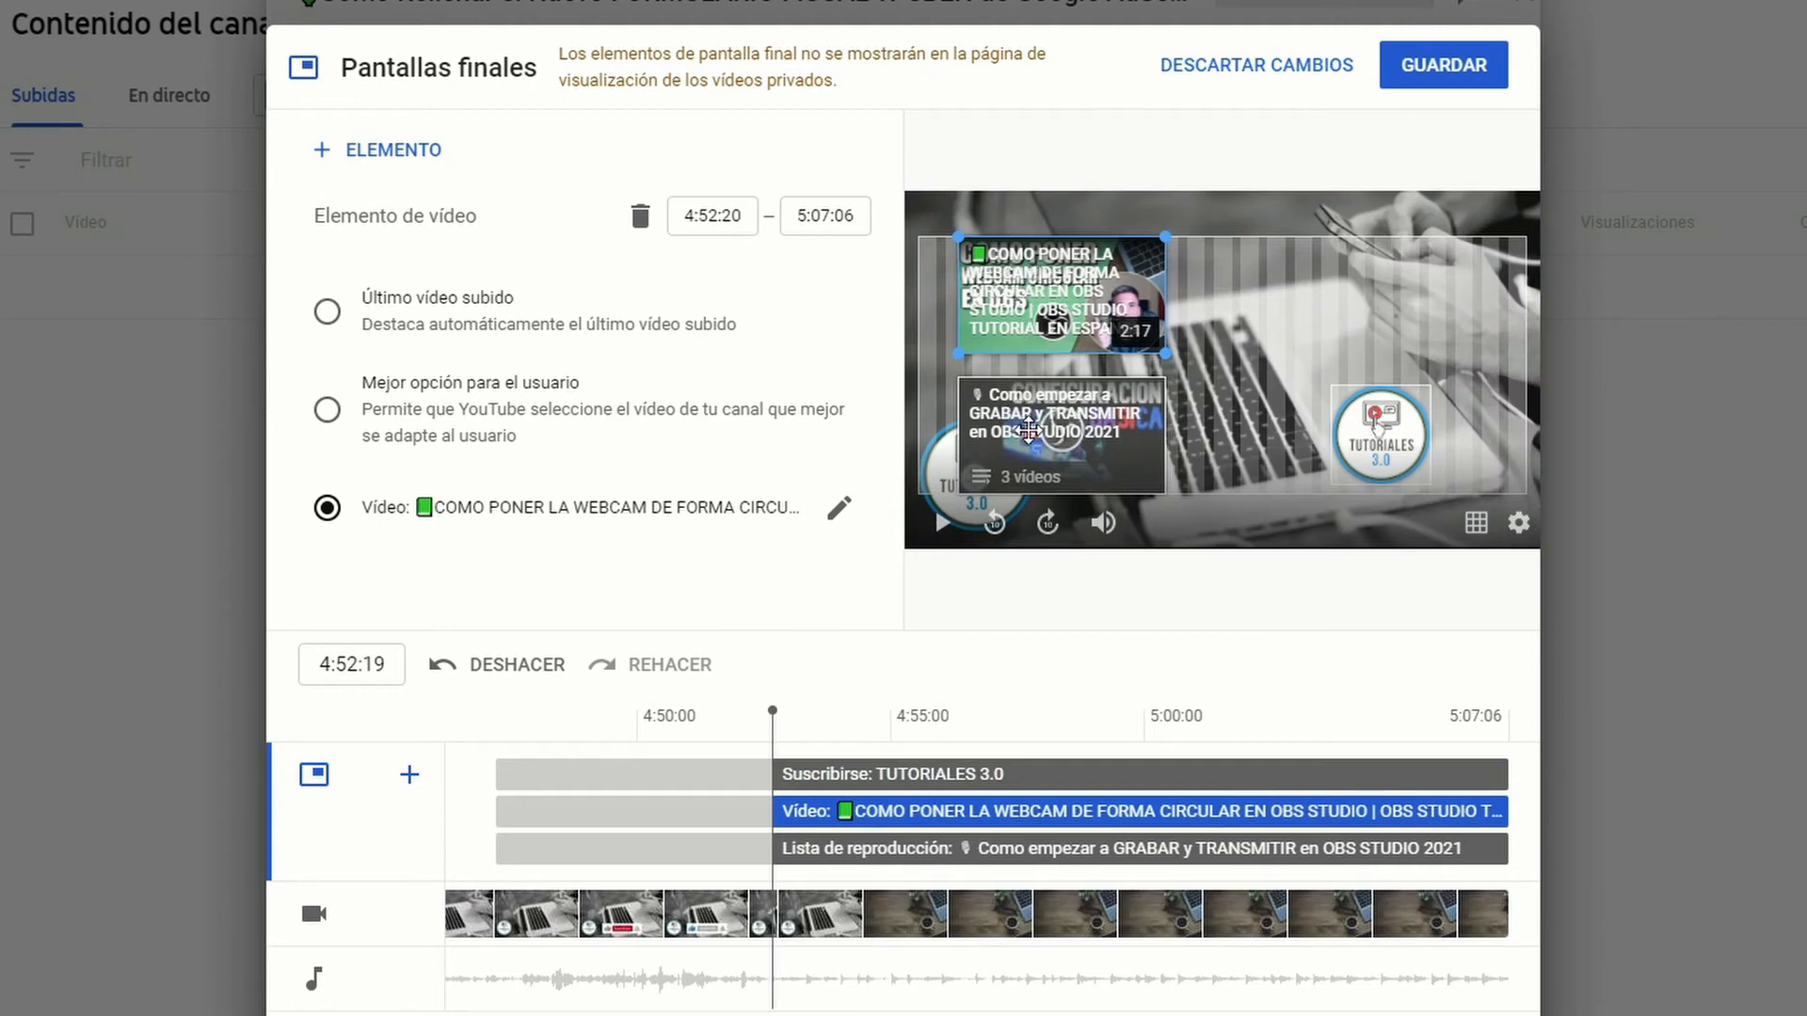
left_click(1028, 429)
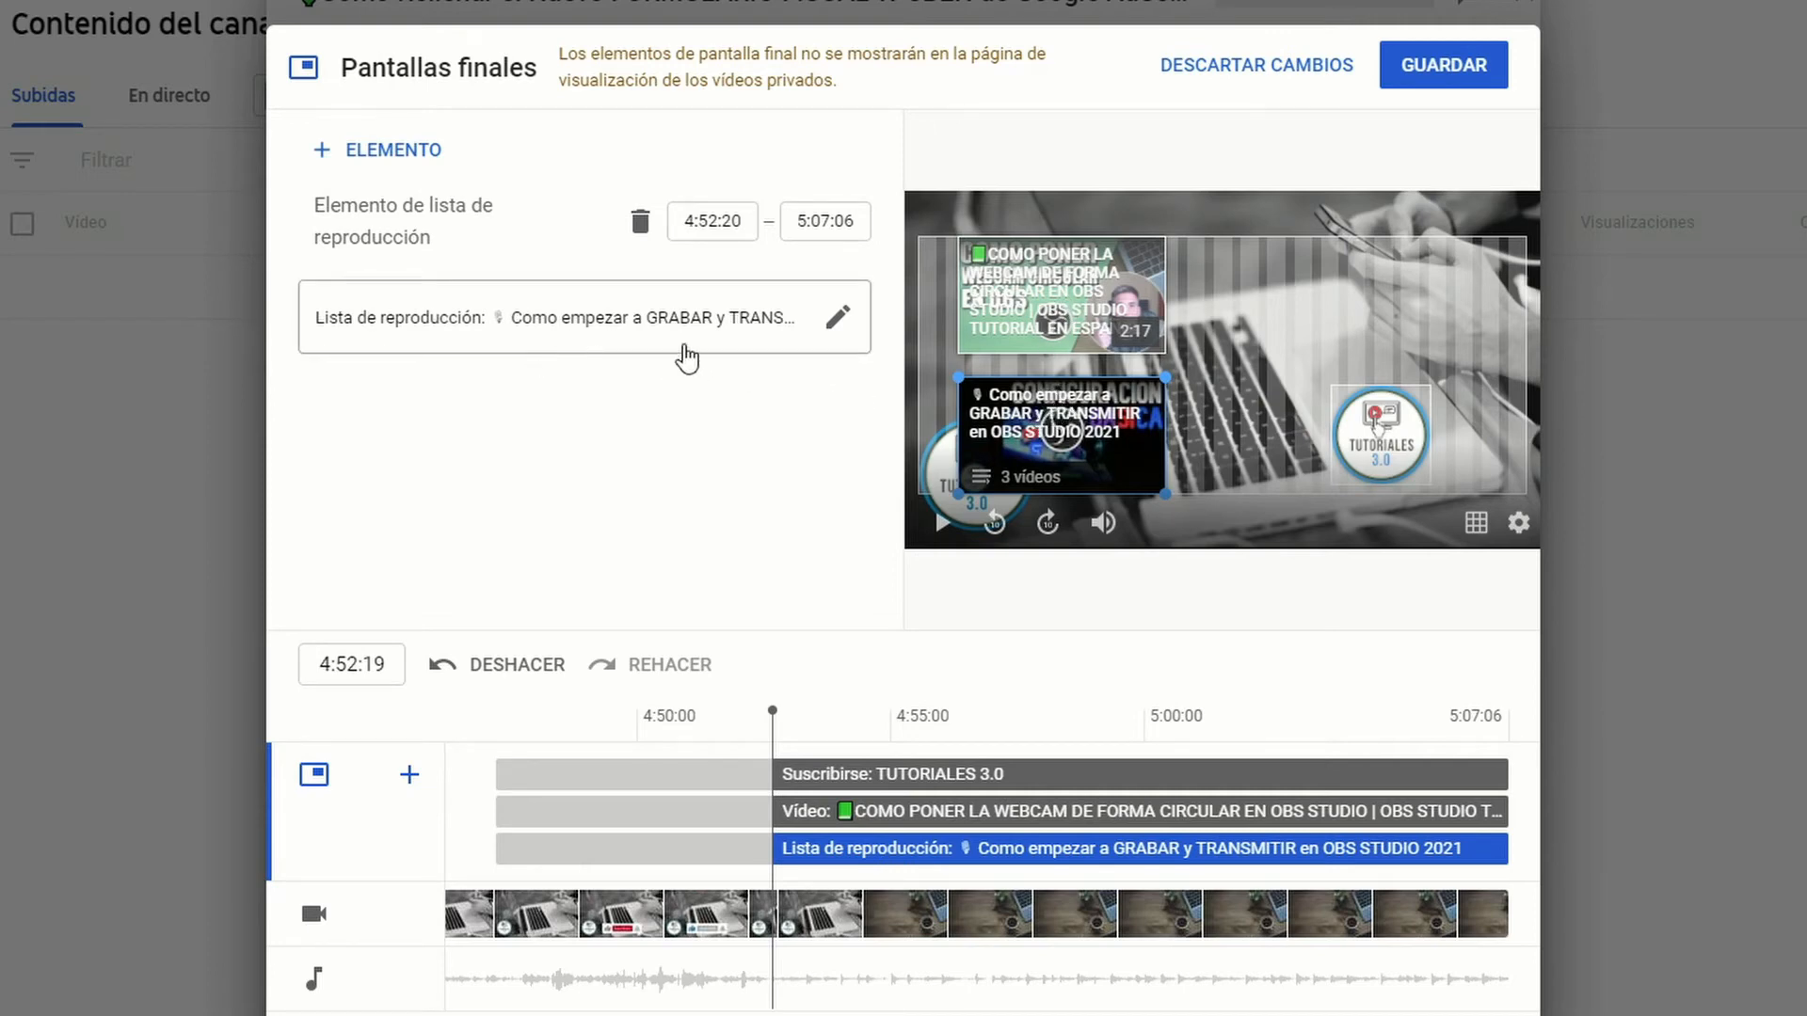
left_click(840, 324)
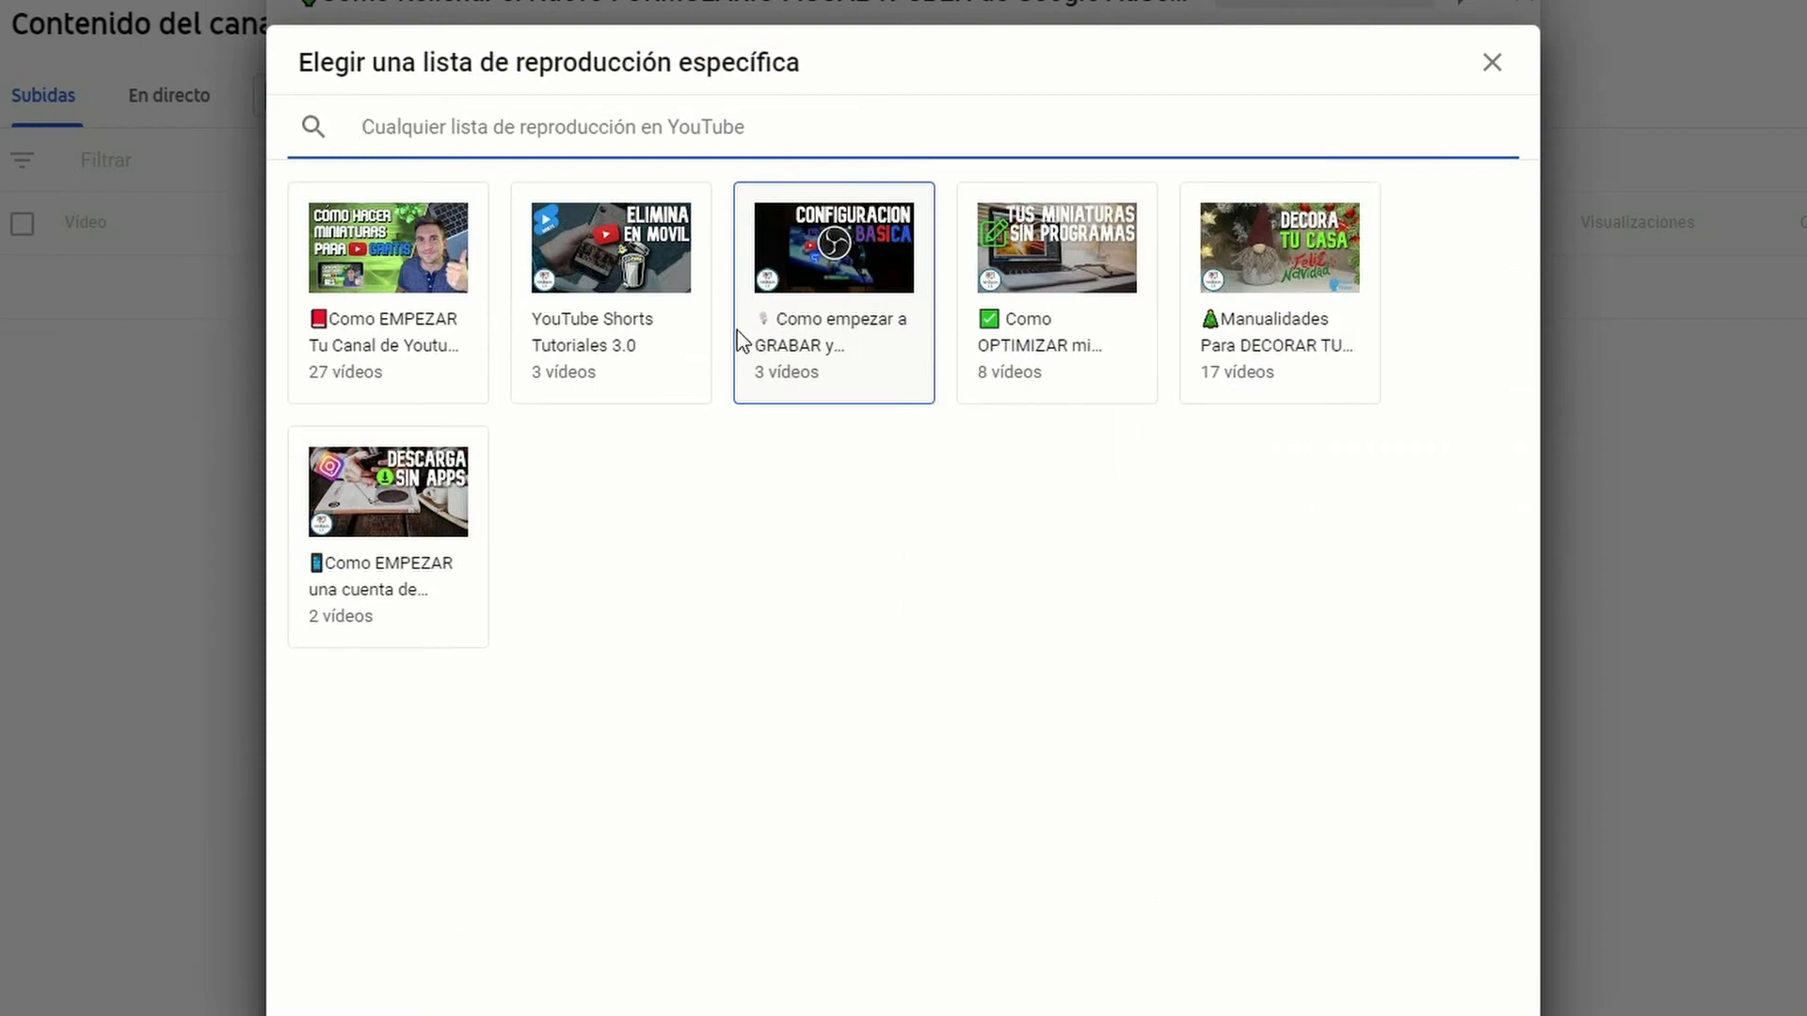
left_click(403, 265)
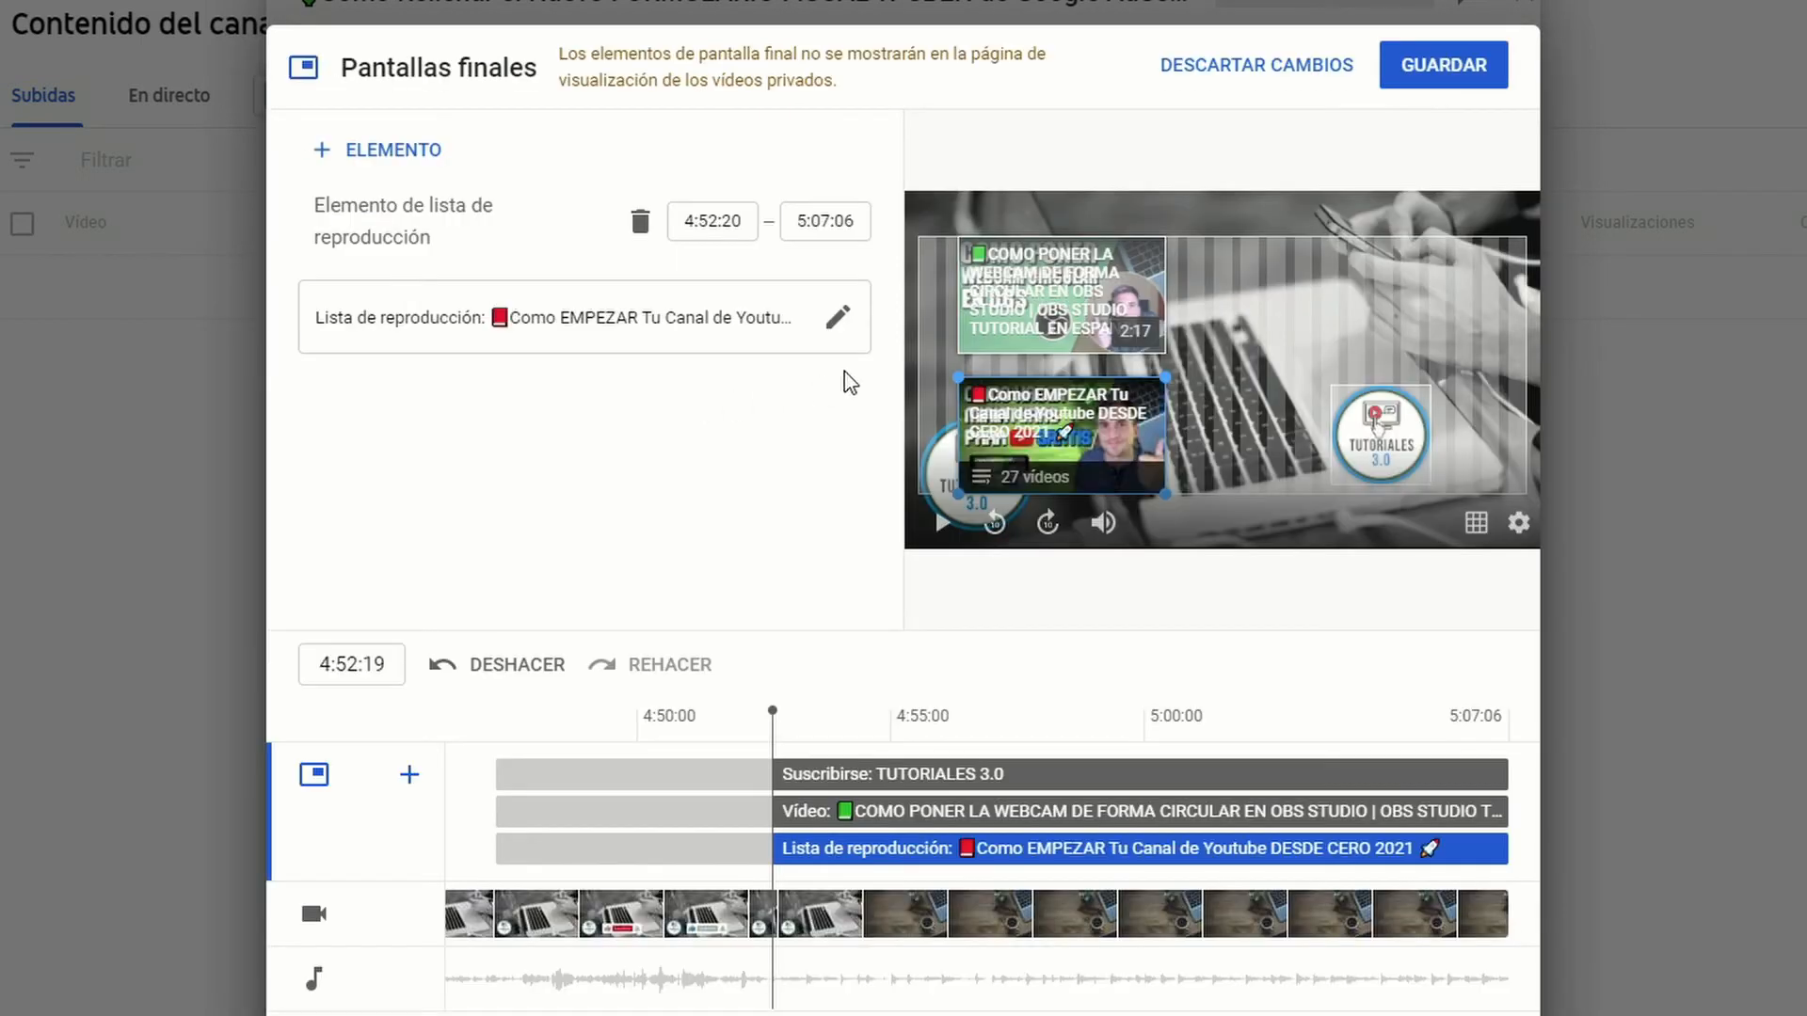
Step: Replace the end screen's featured video with "Como VER MIS SUSCRIPTORES en Youtube 2021" from the channel's own videos
left_click(1040, 293)
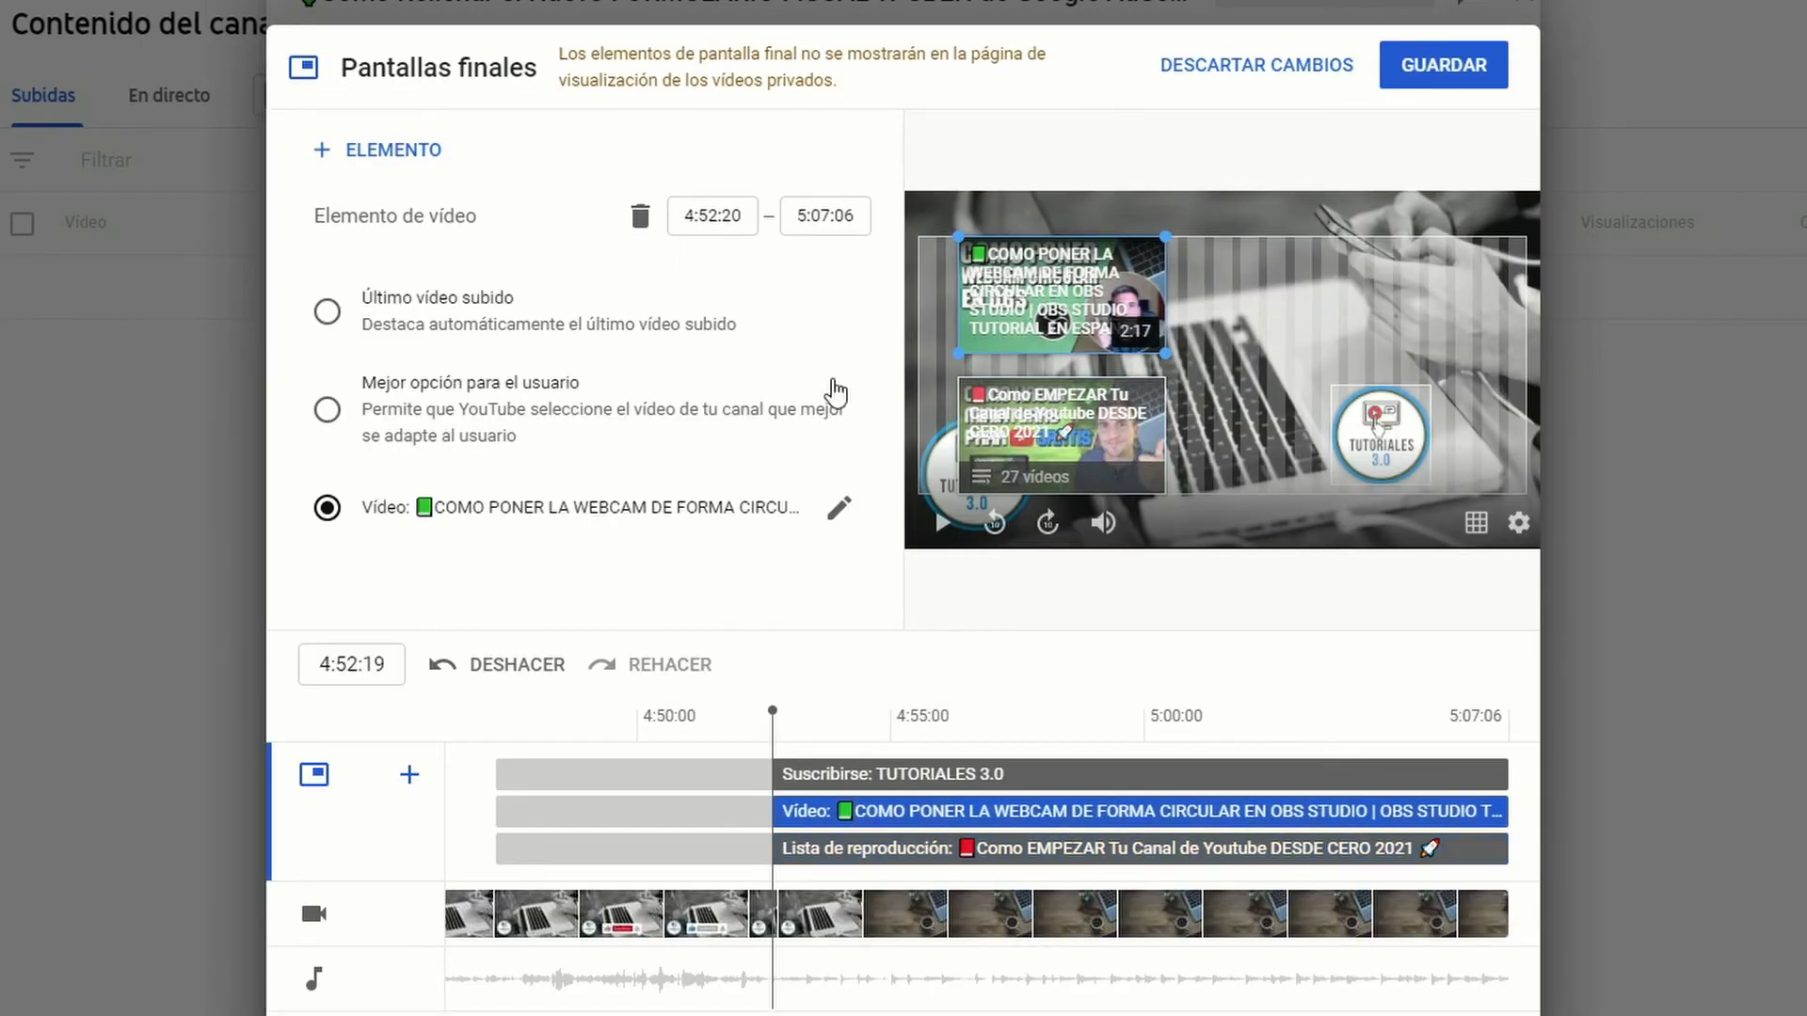
left_click(837, 514)
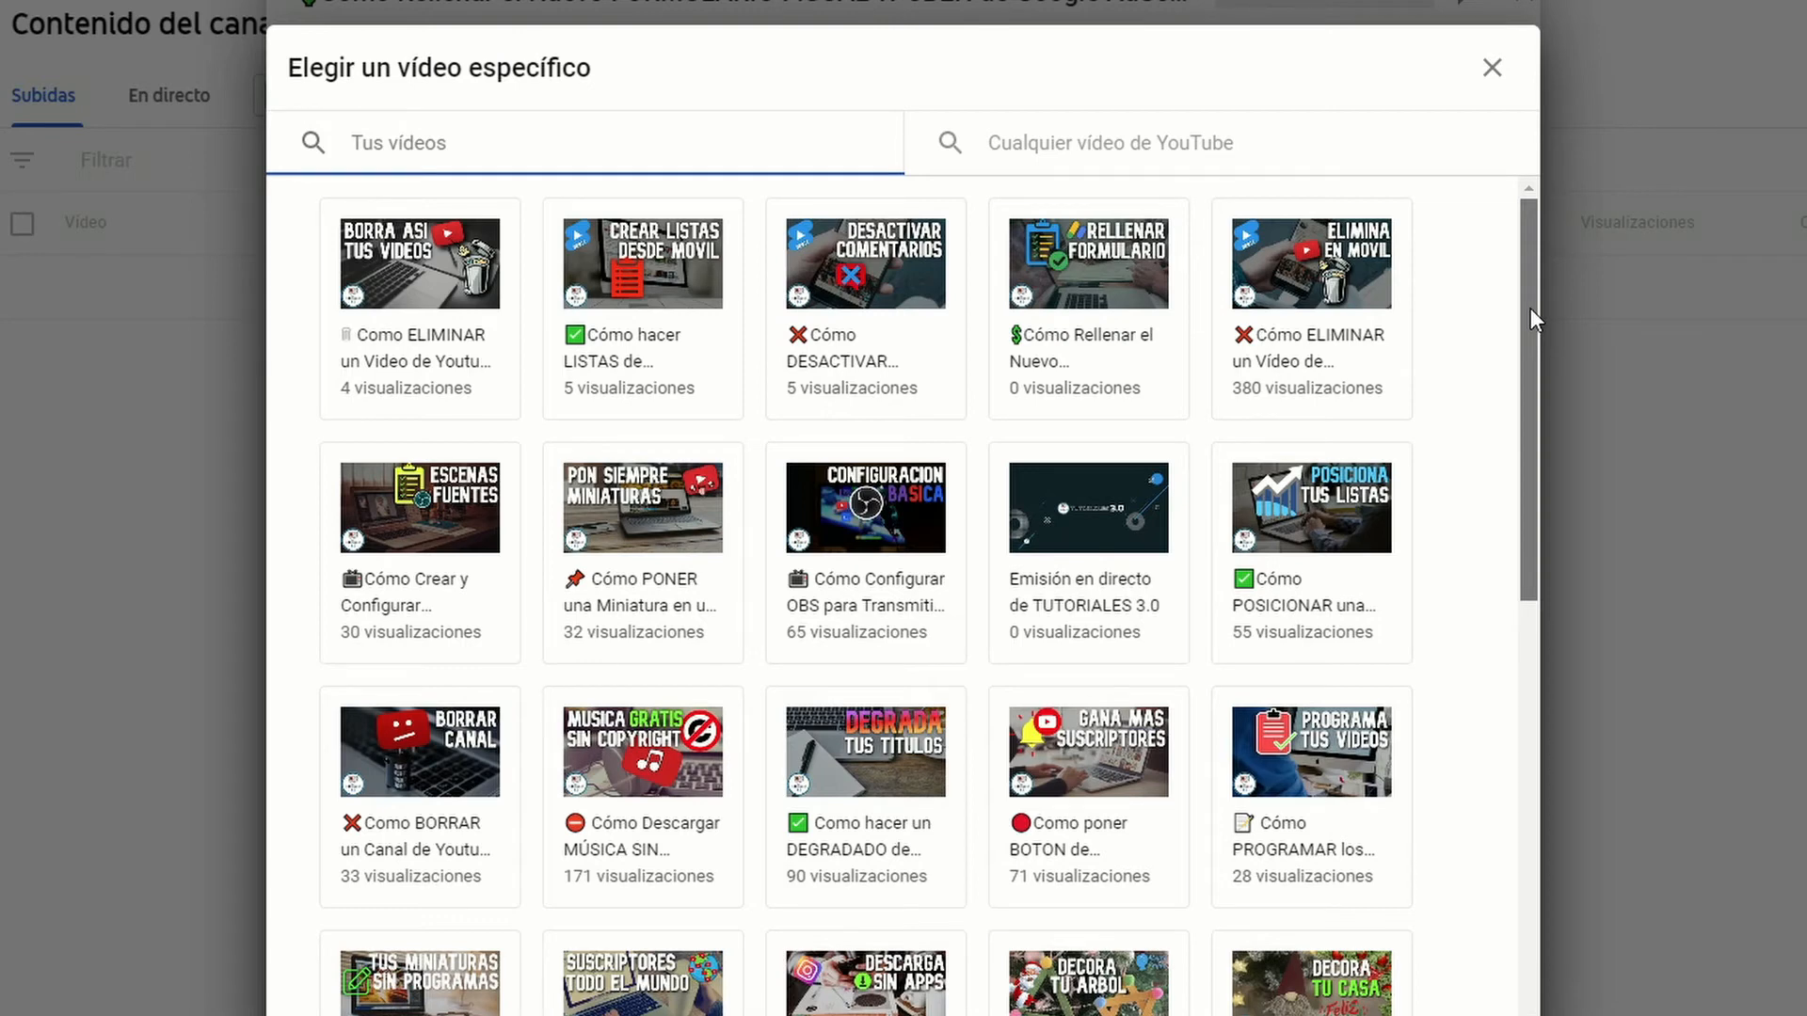
left_click_drag(1530, 308, 1449, 649)
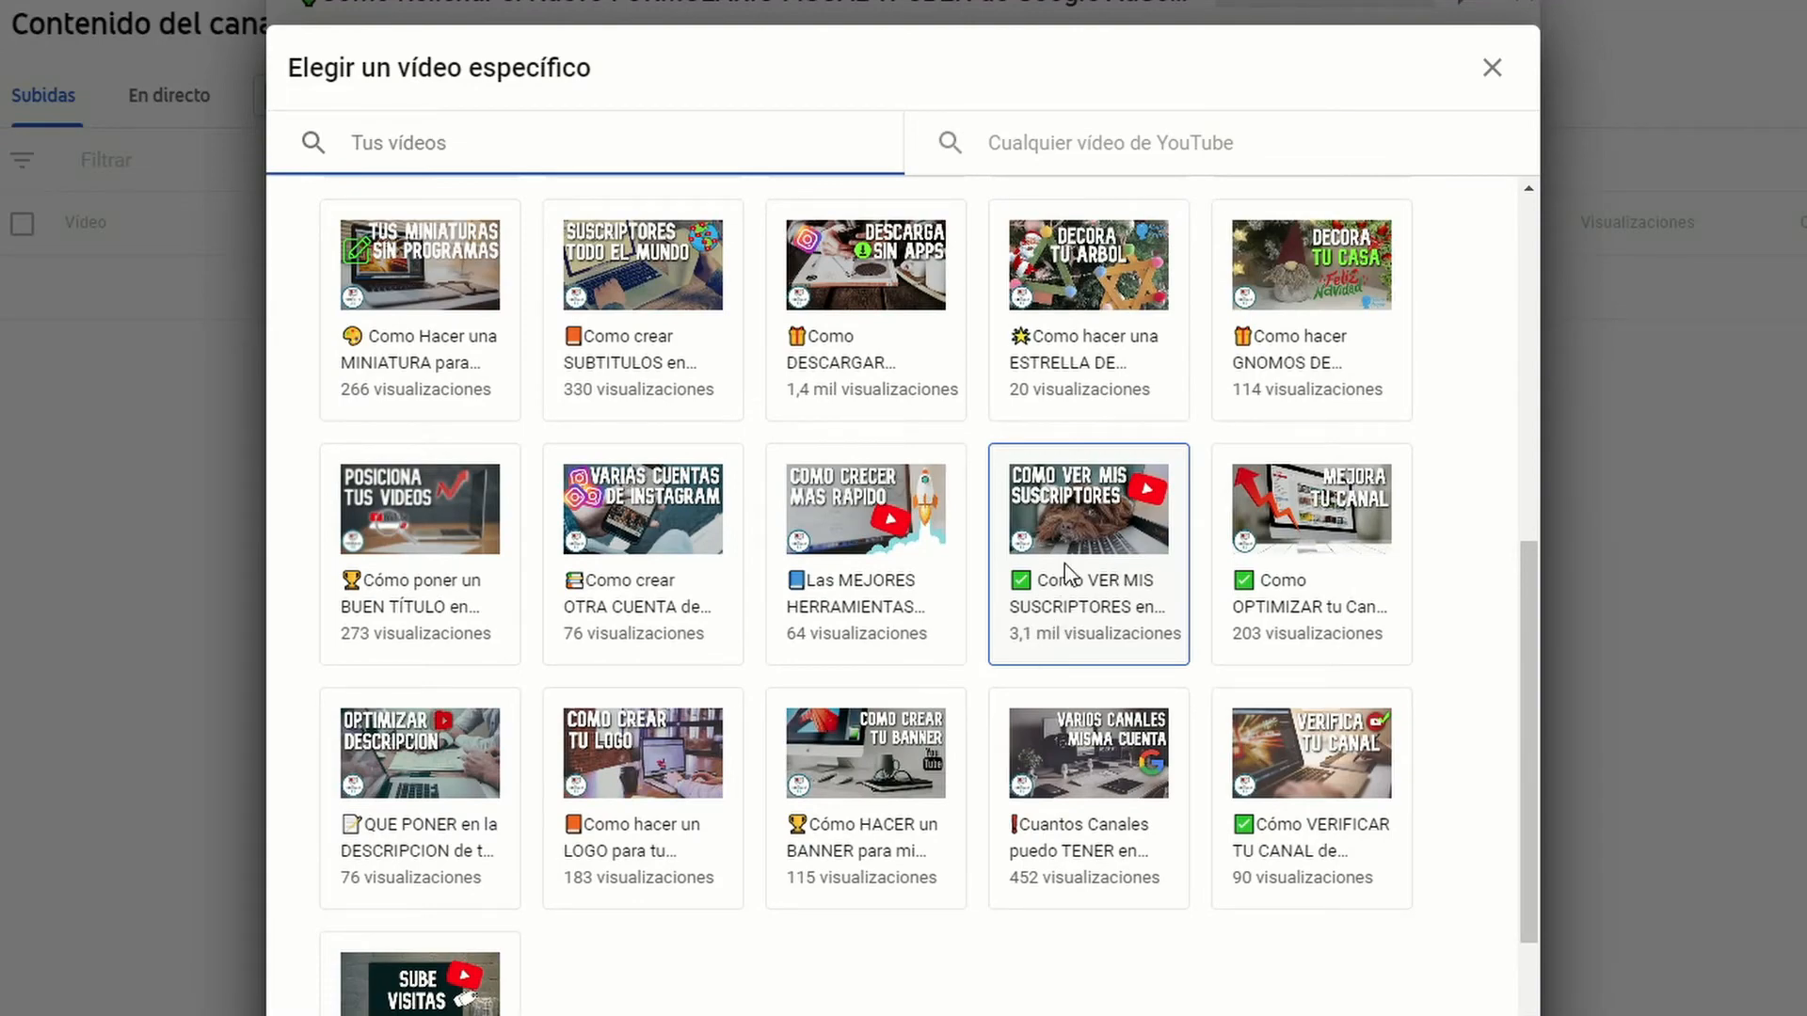
left_click(1068, 571)
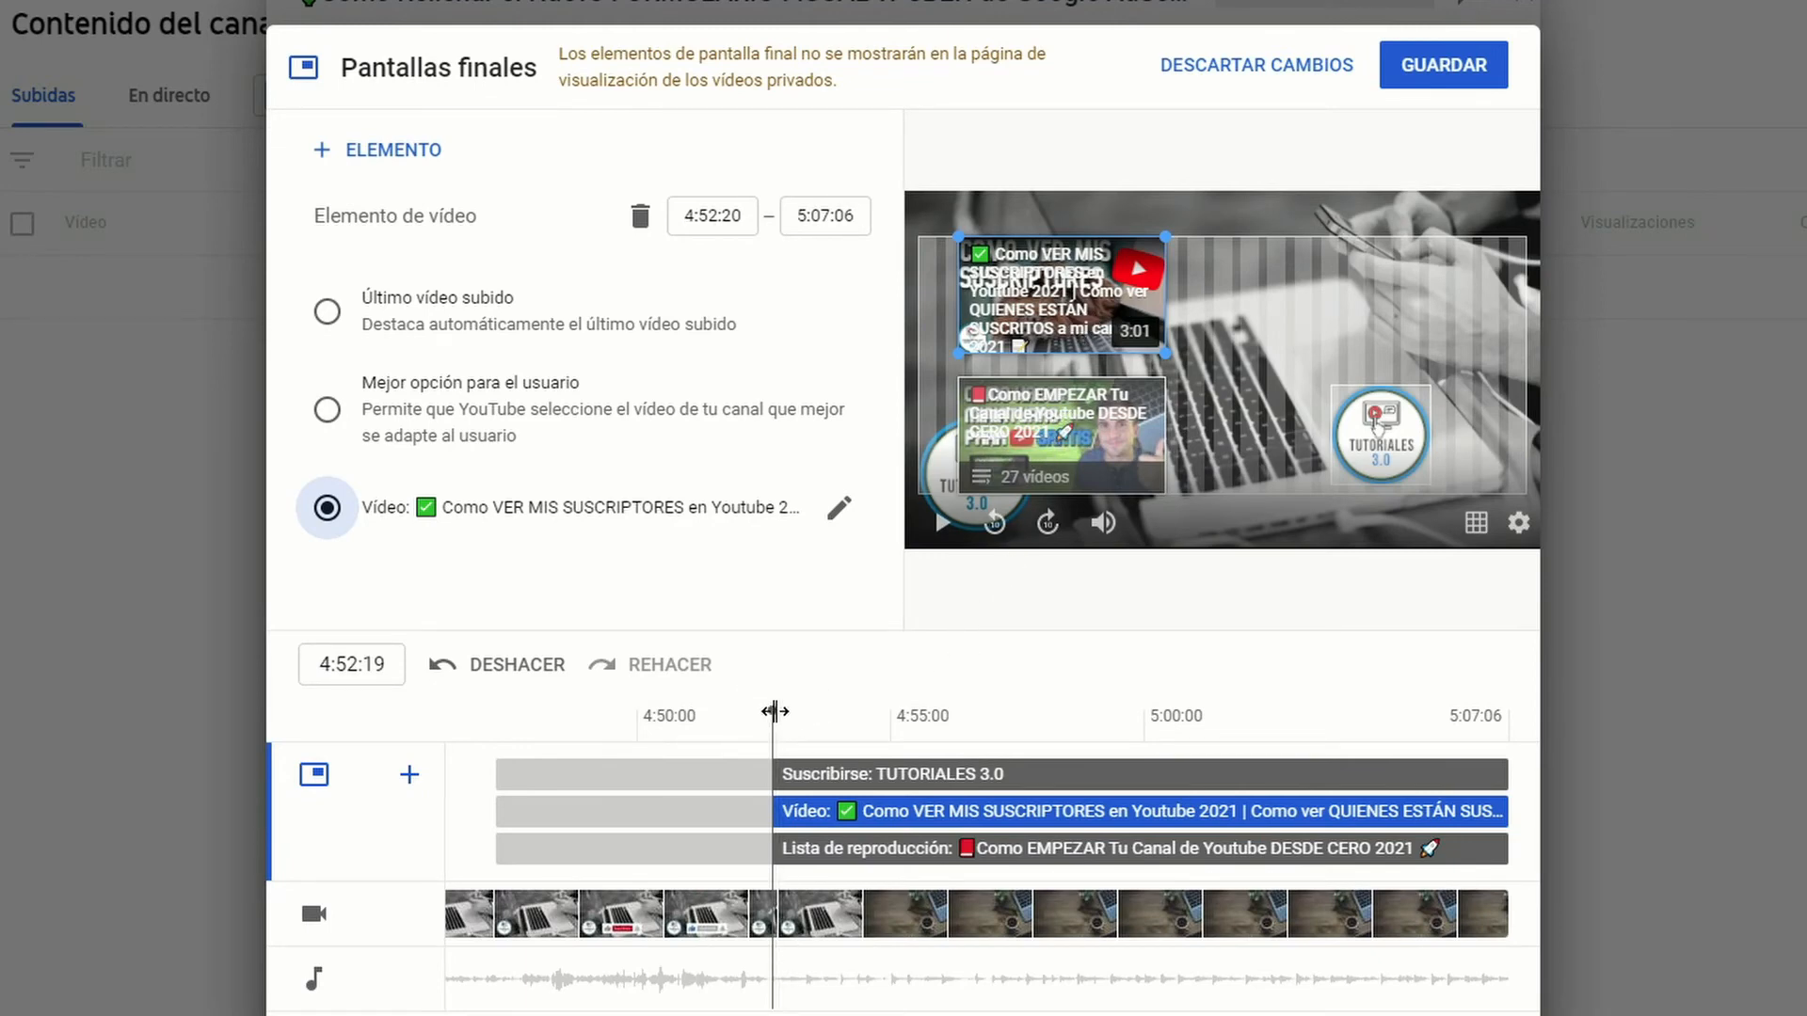
Step: Start the end screen elements at 4:52:24, check them in a muted playback from 4:51:13, and save the end screen
left_click_drag(774, 711, 779, 841)
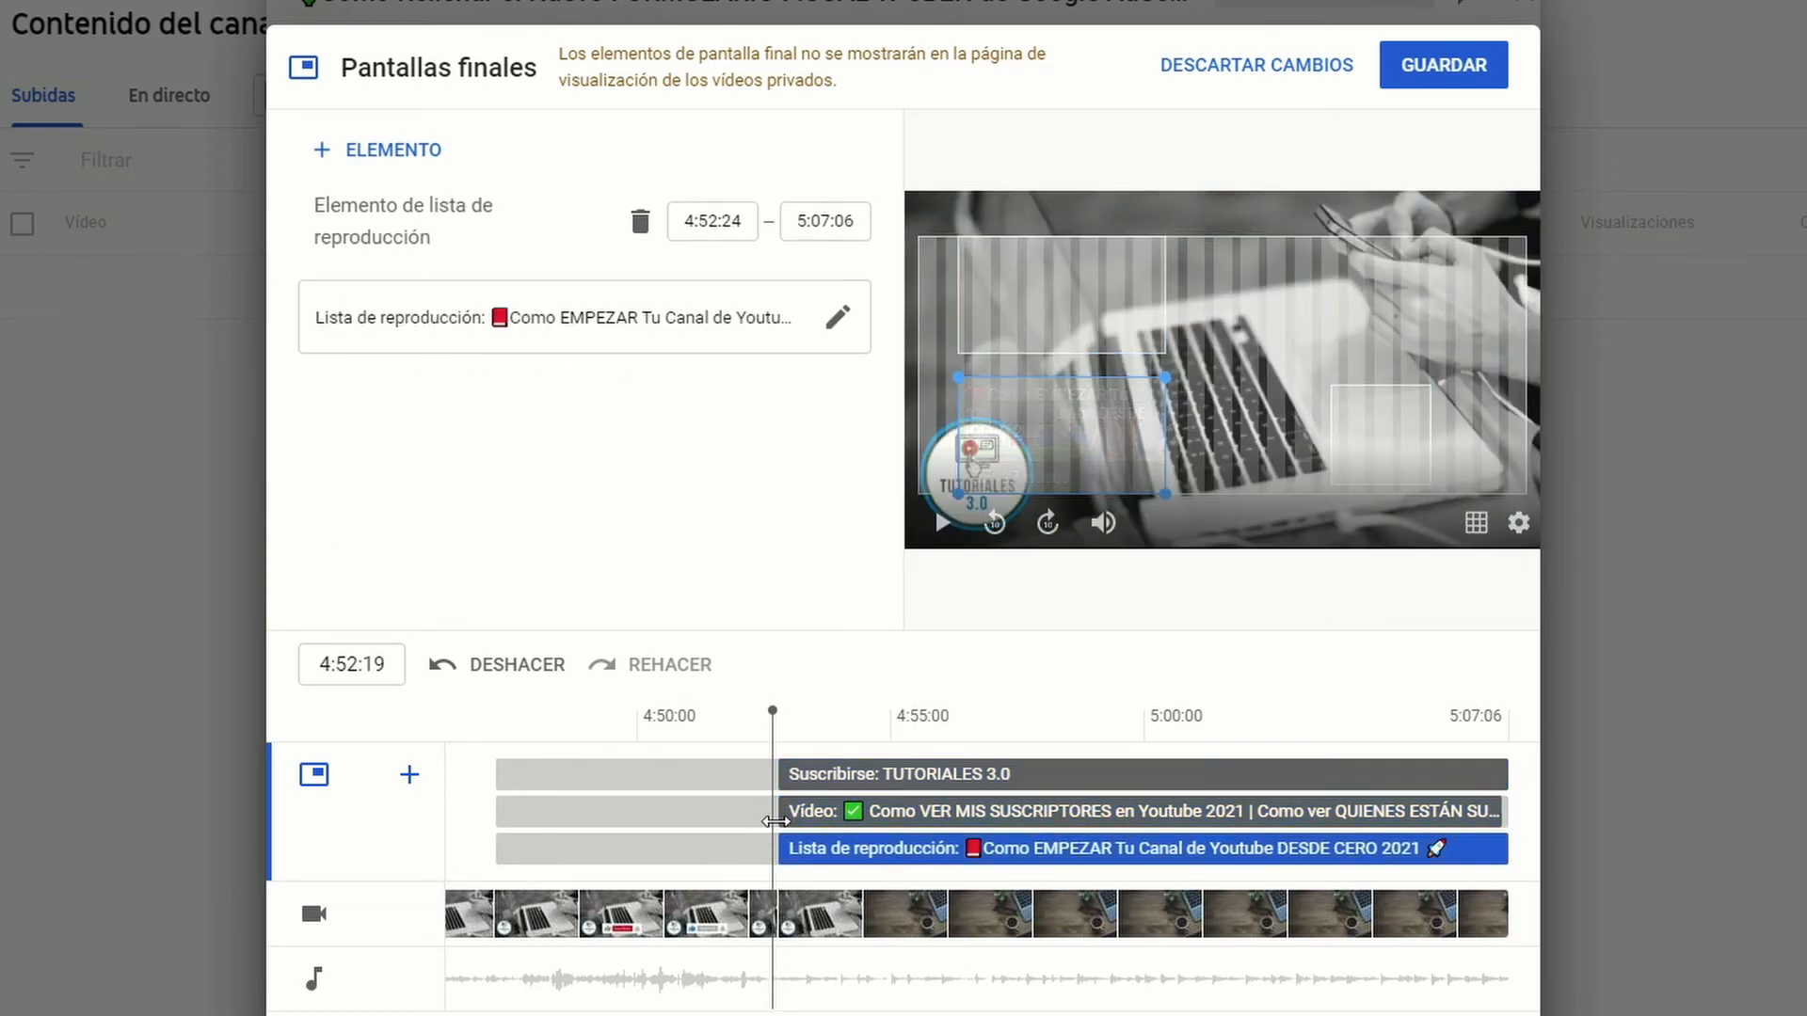
left_click(1103, 522)
left_click(721, 726)
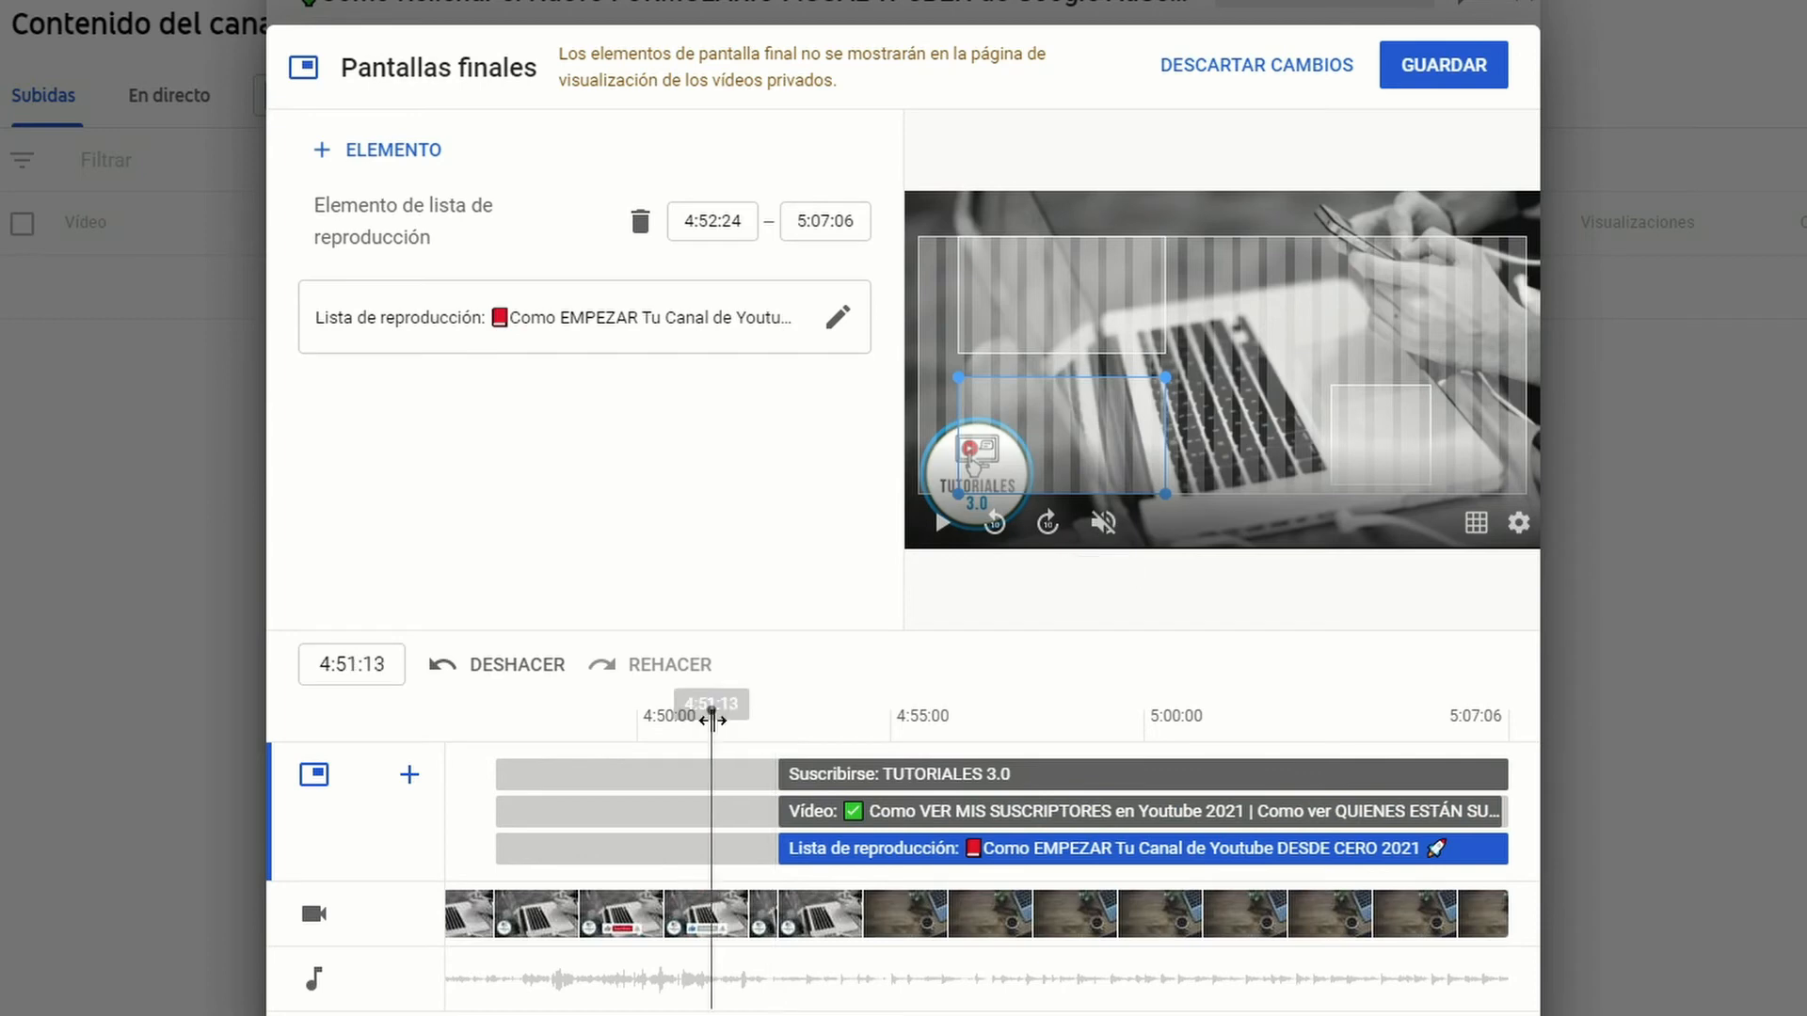
left_click(941, 523)
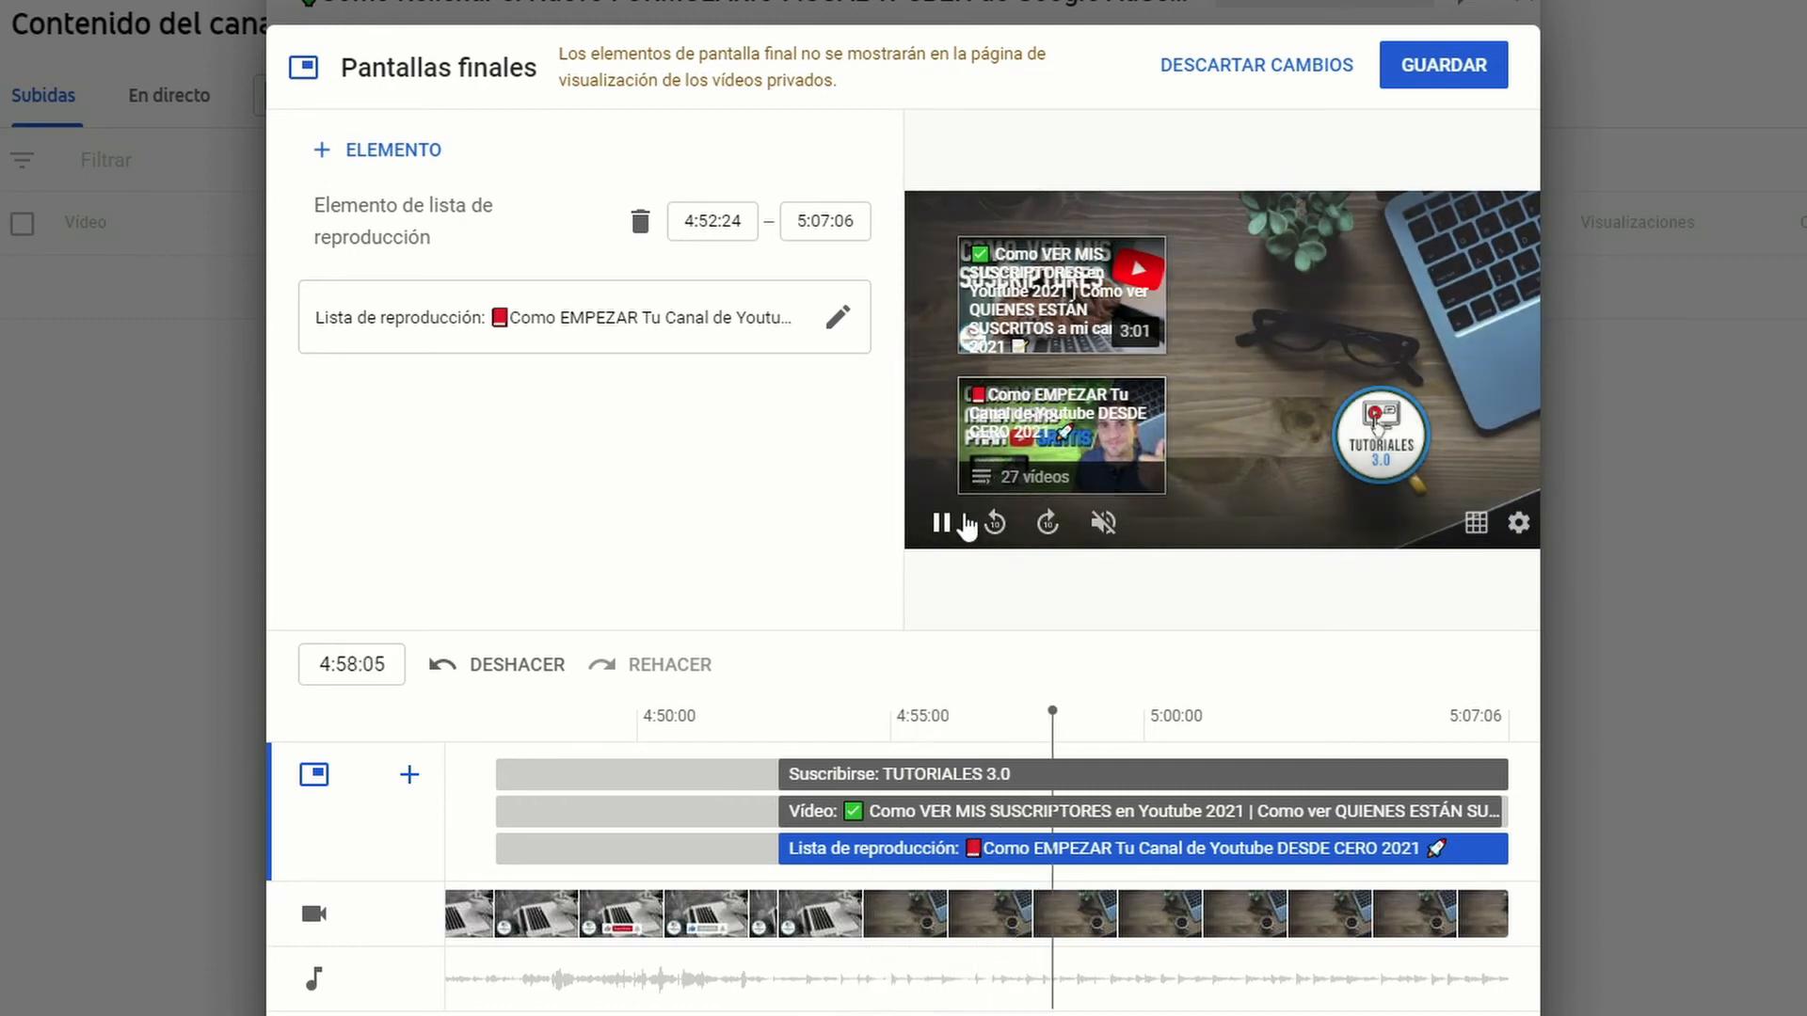
left_click(943, 524)
left_click(1440, 66)
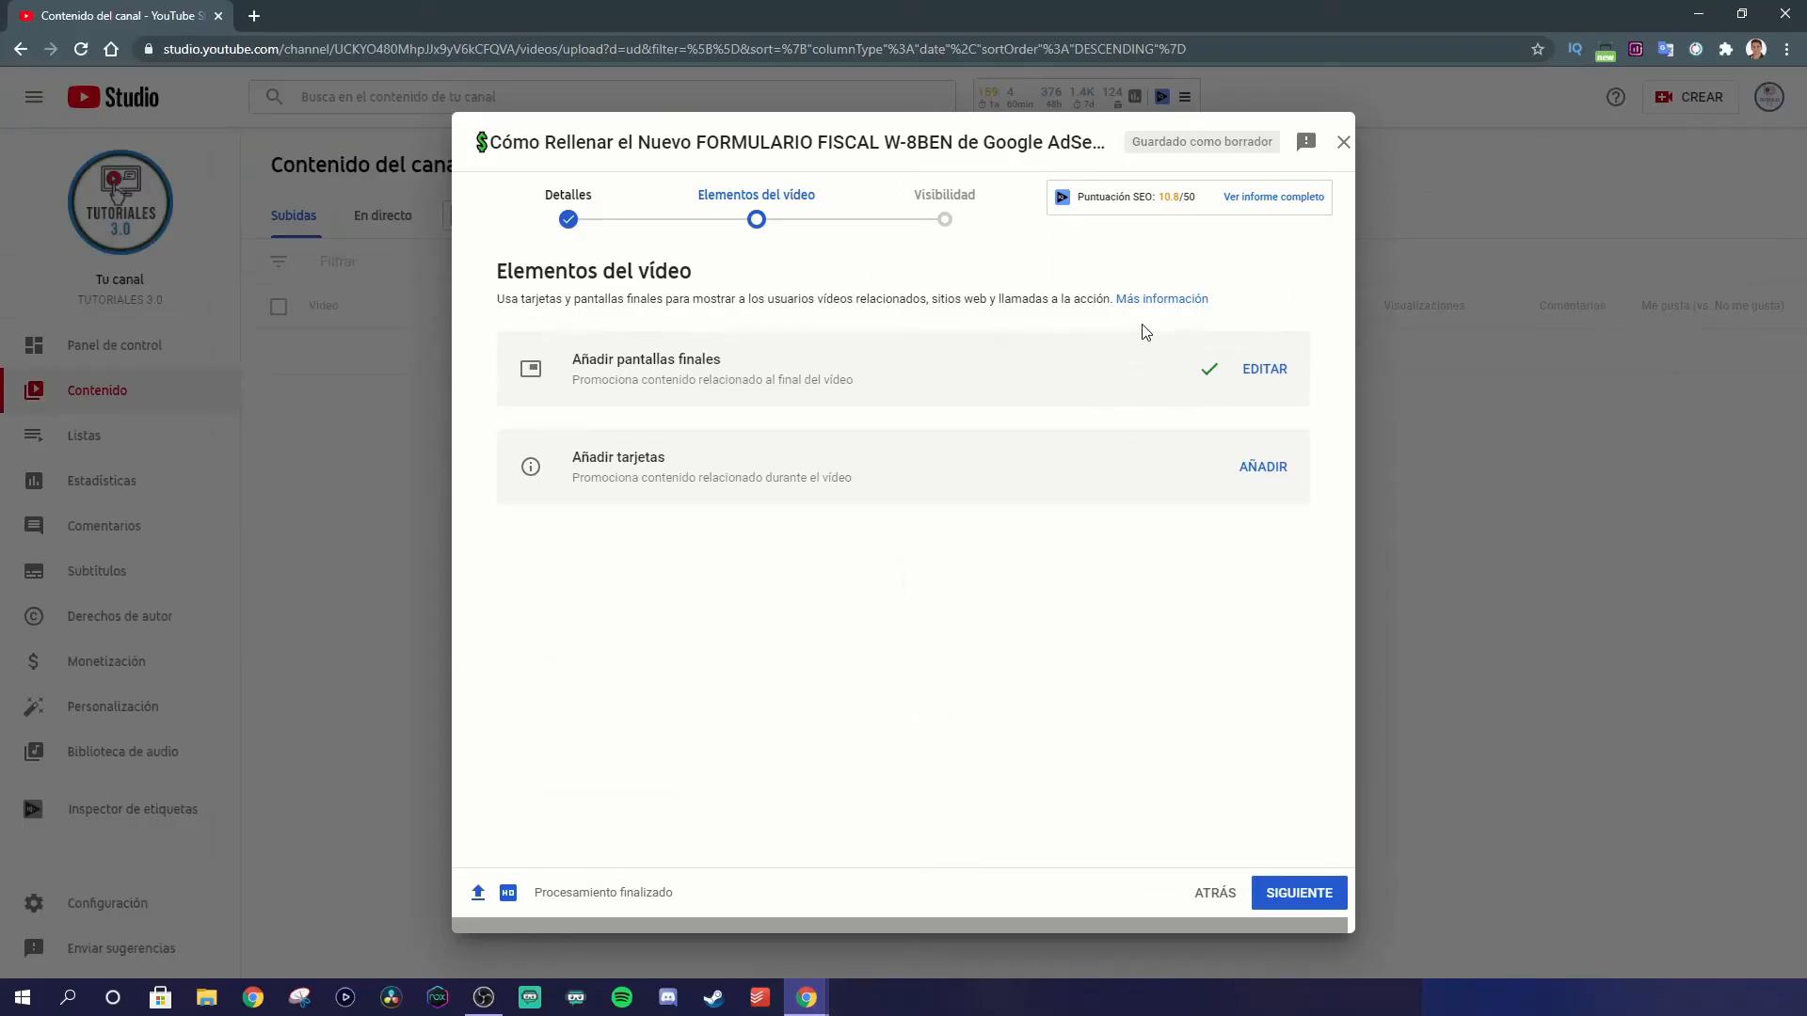
Step: Save a card at 1:10:24 for the playlist "Como EMPEZAR Tu Canal de Youtube DESDE CERO 2021" and continue to the visibility stage
left_click(1261, 467)
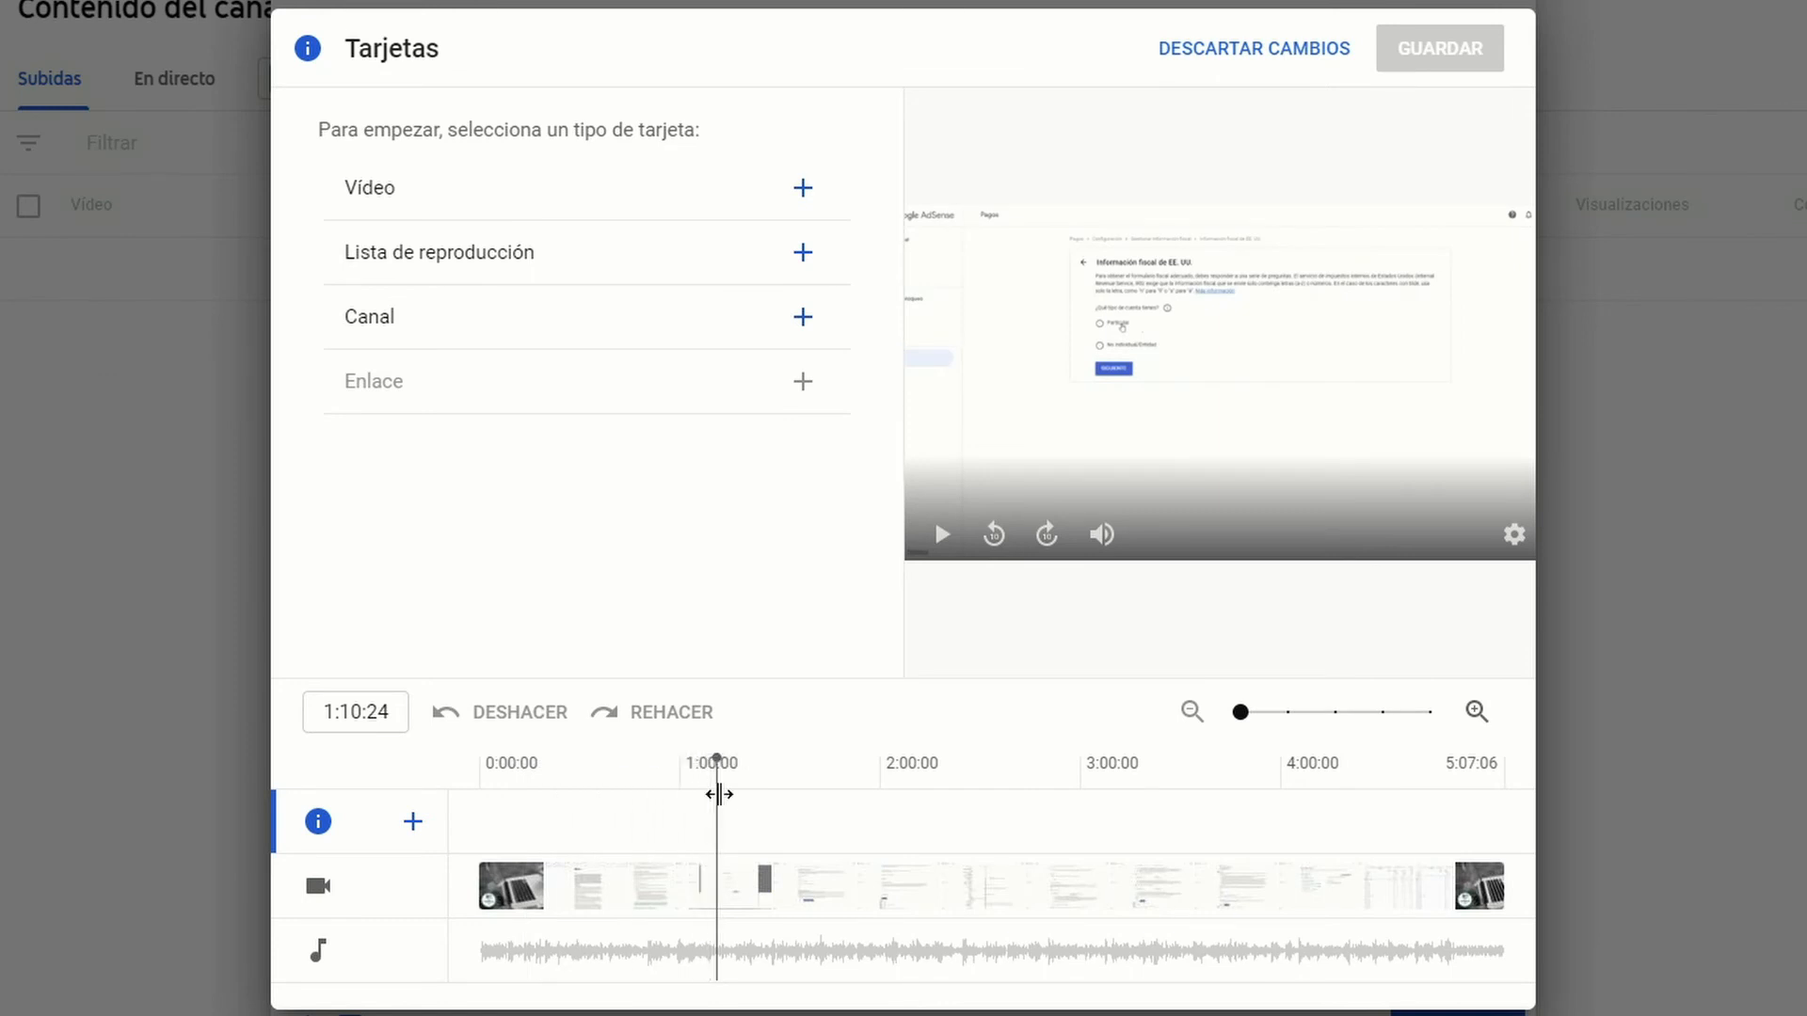
left_click(803, 254)
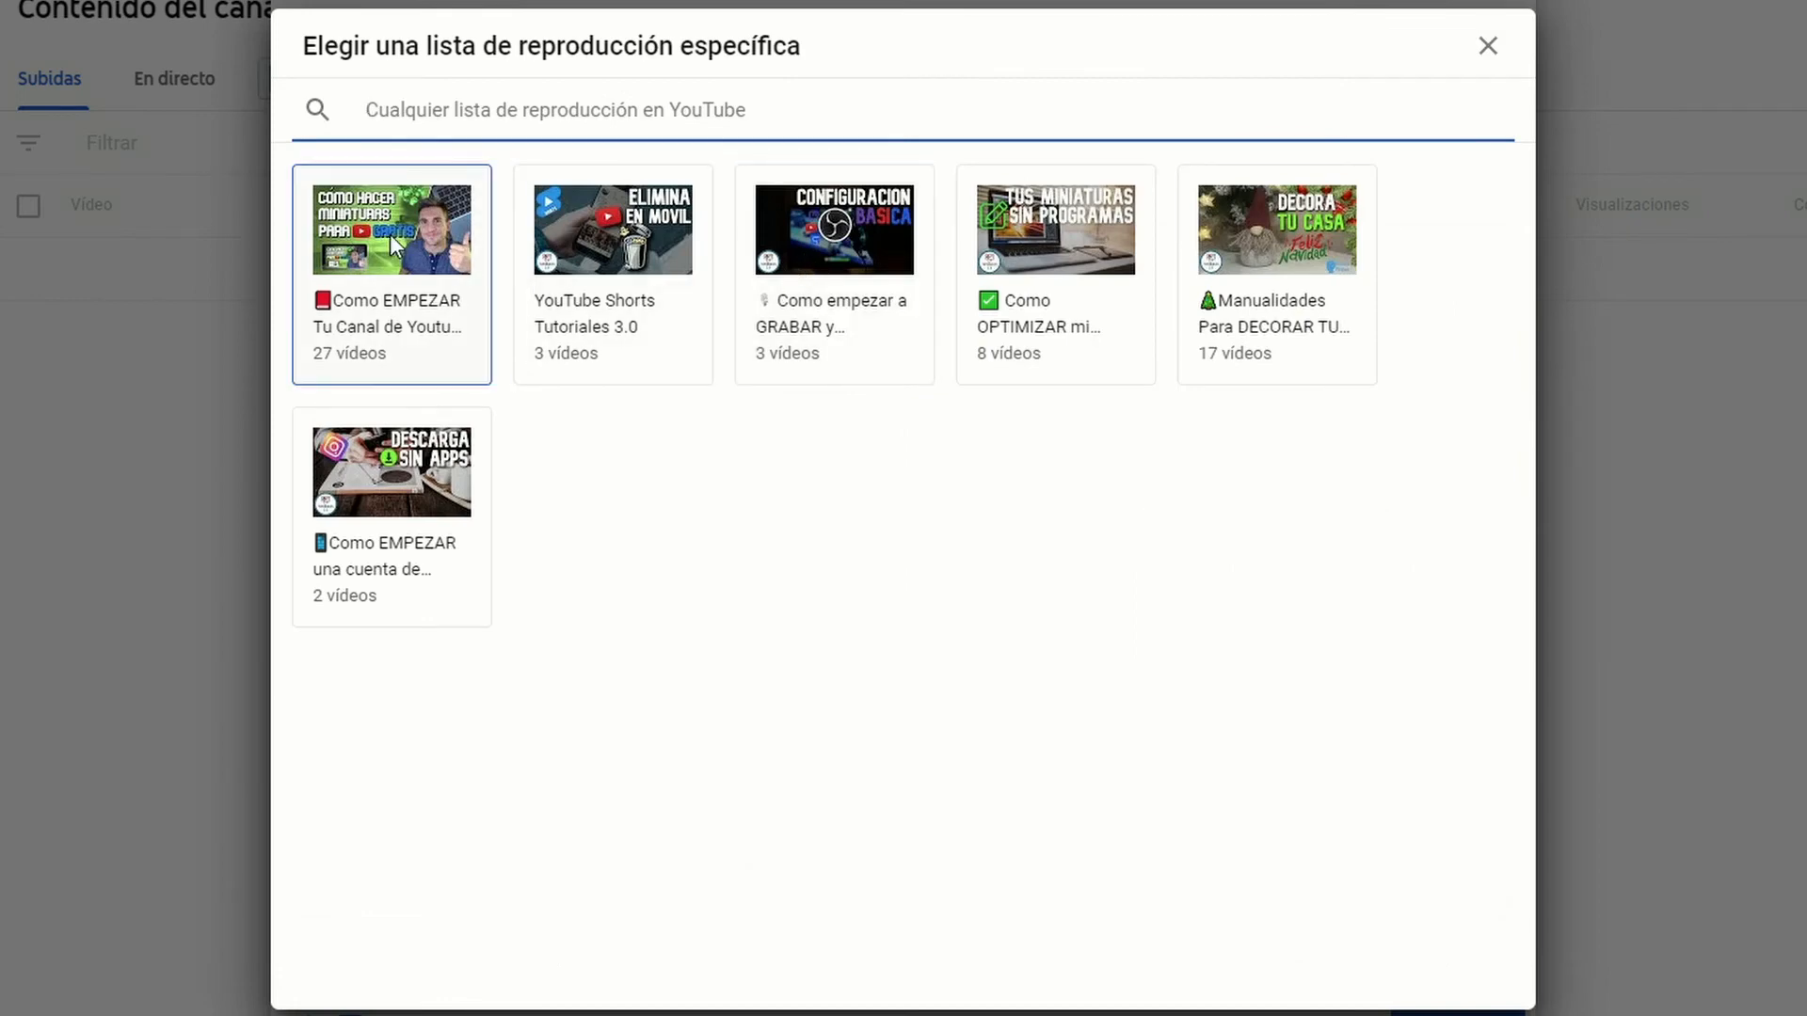
left_click(395, 245)
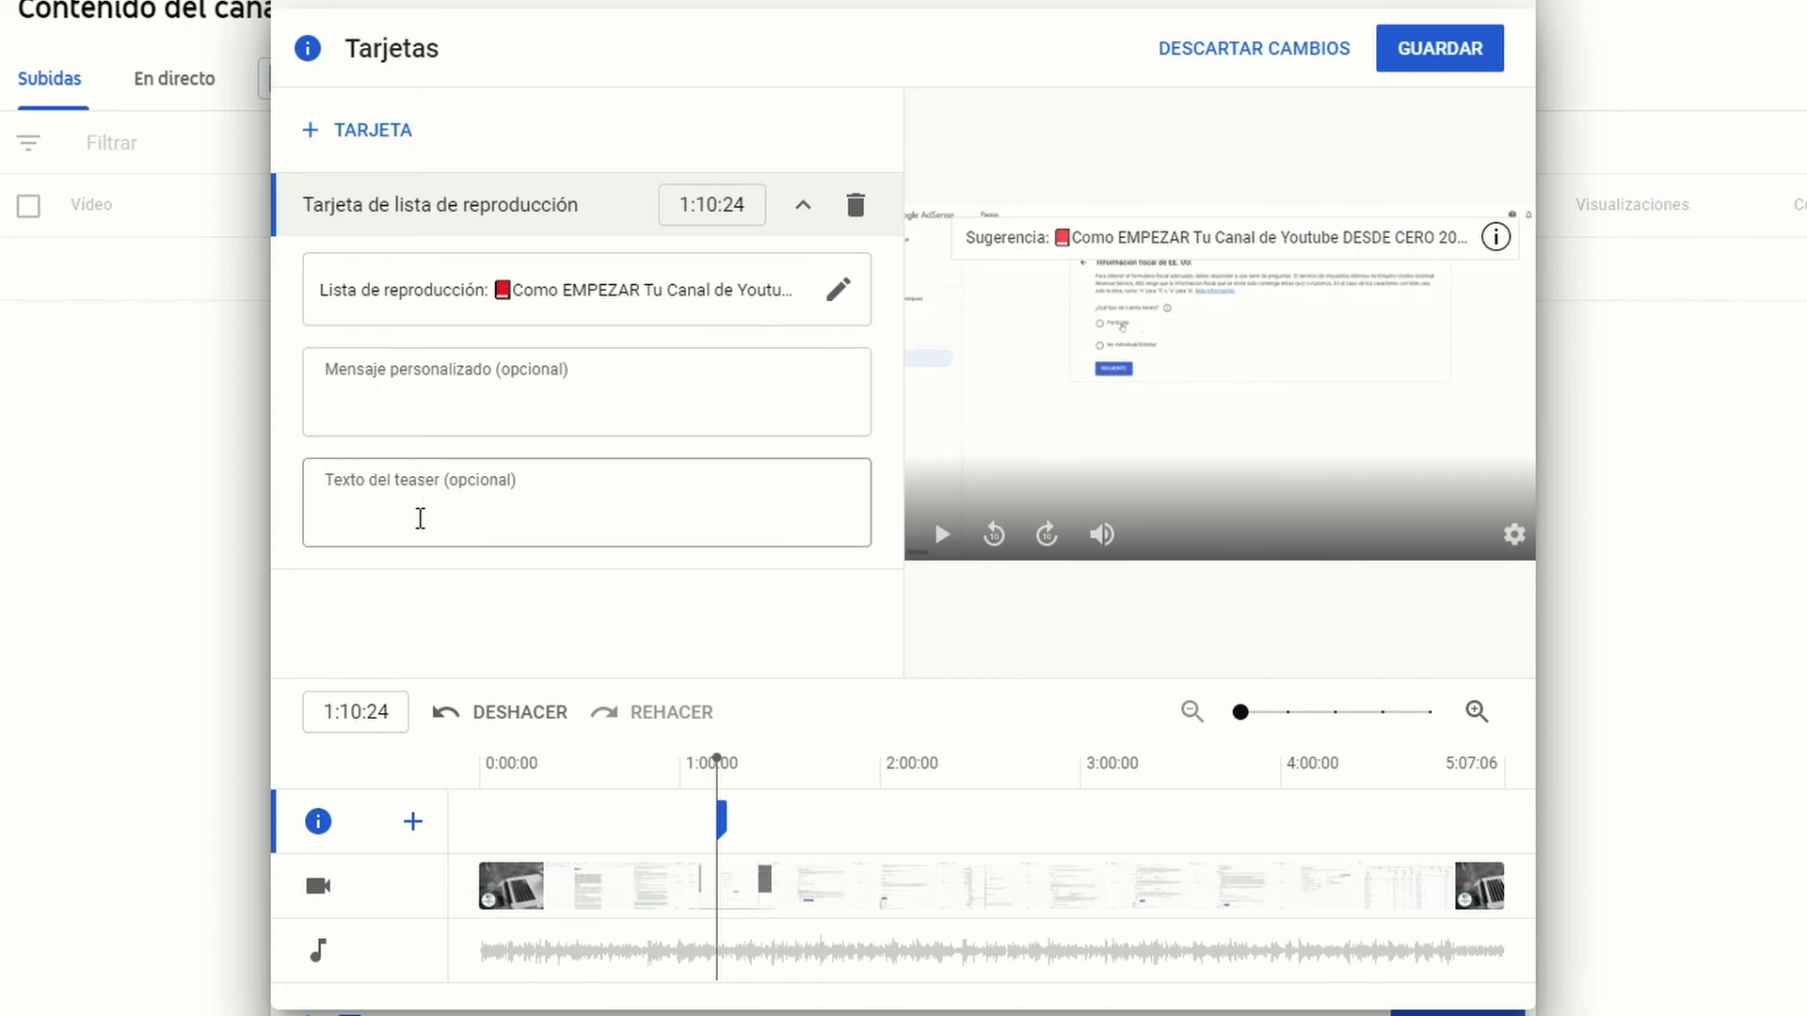
left_click(420, 517)
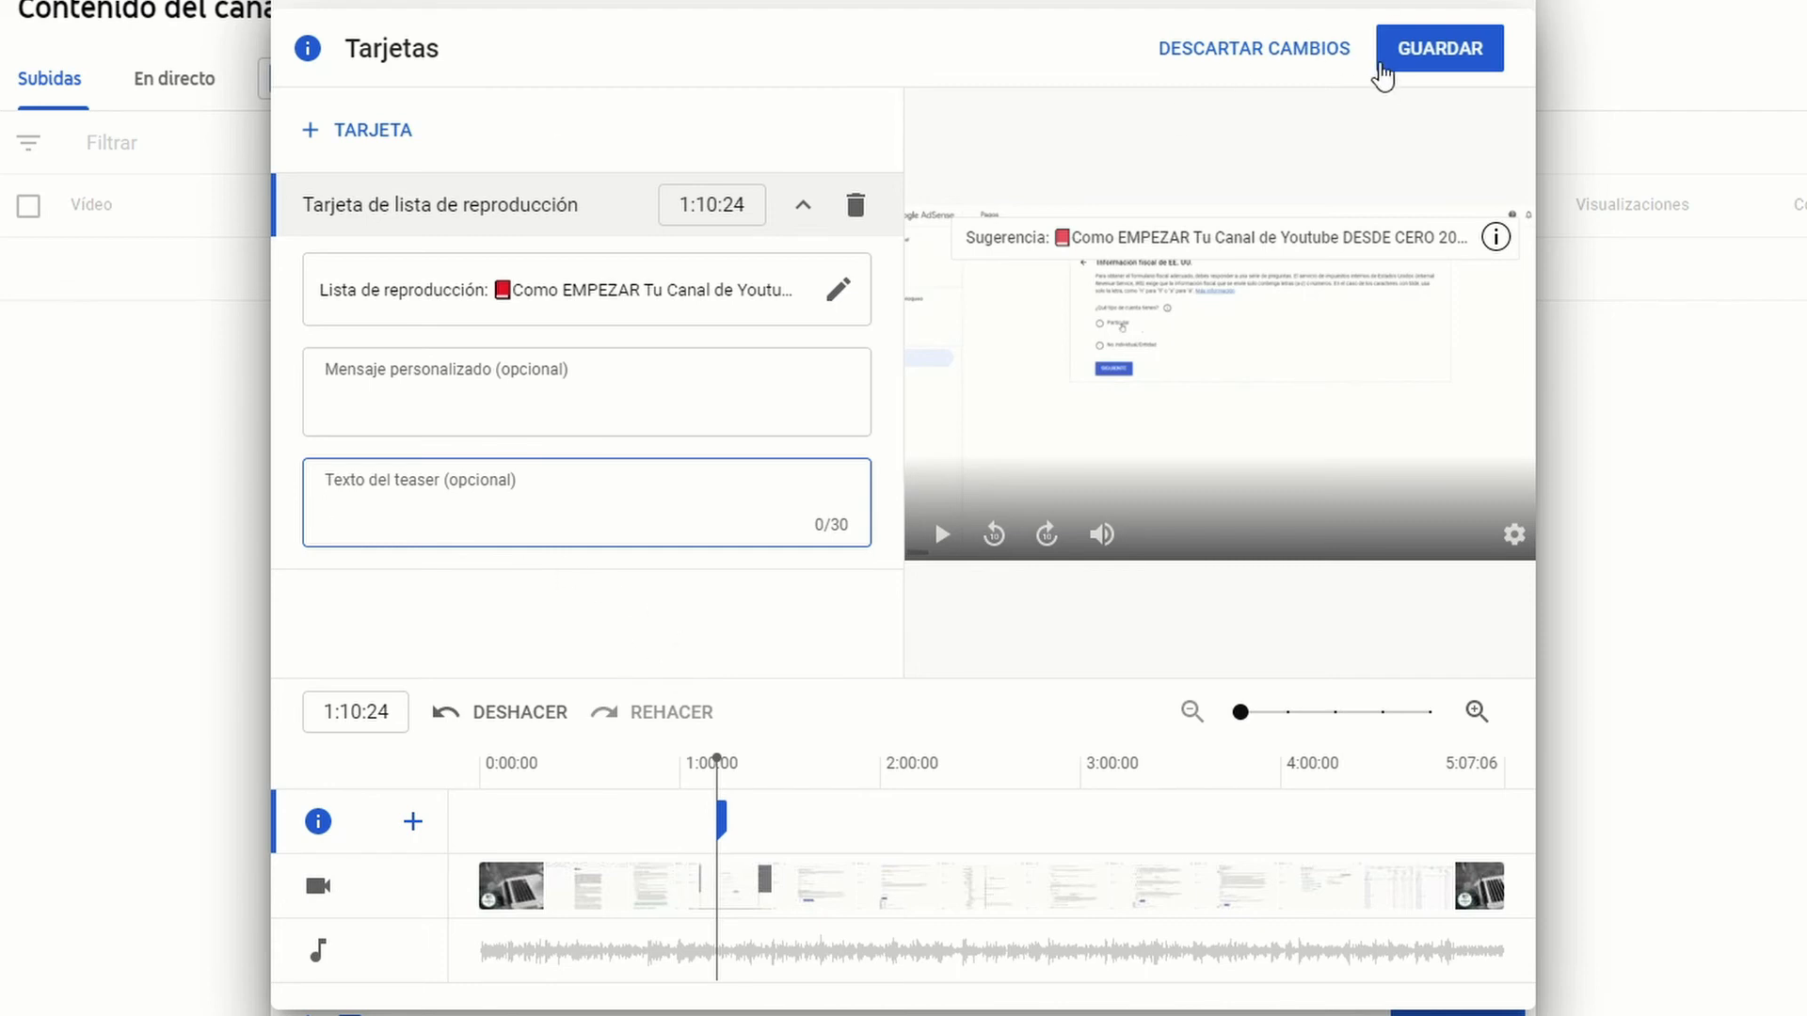
left_click(1425, 54)
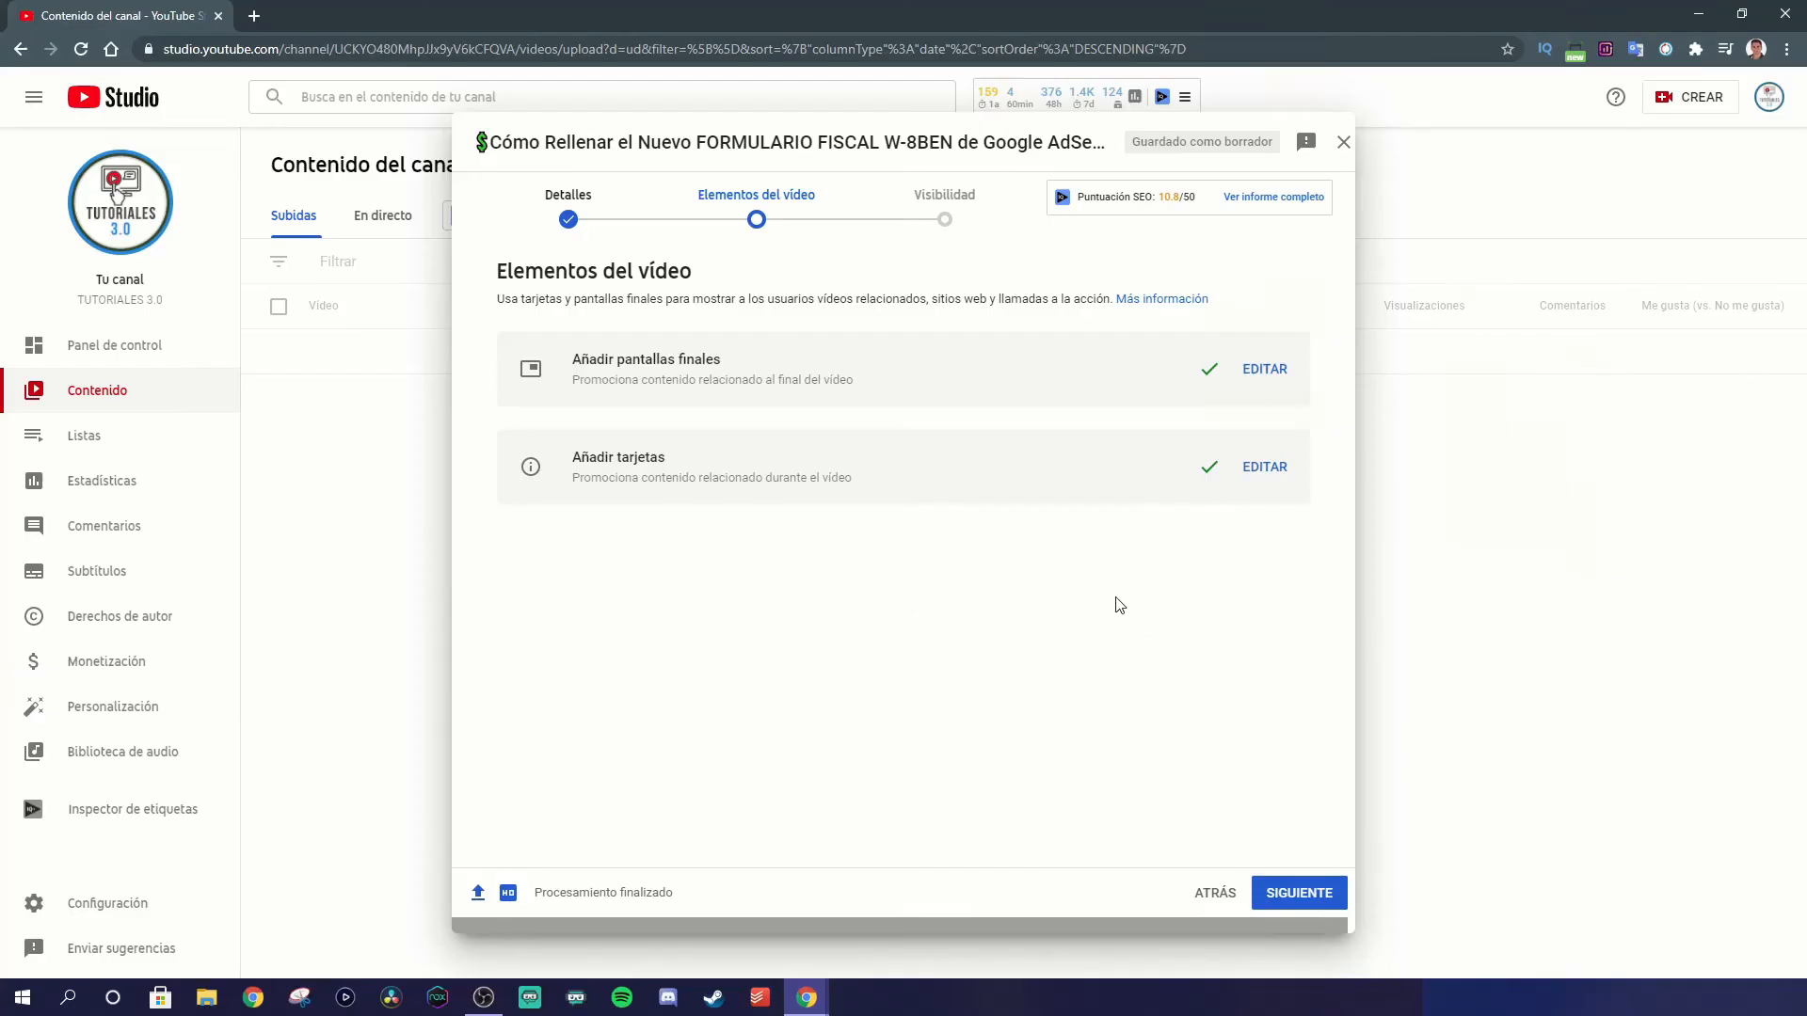
left_click(1304, 899)
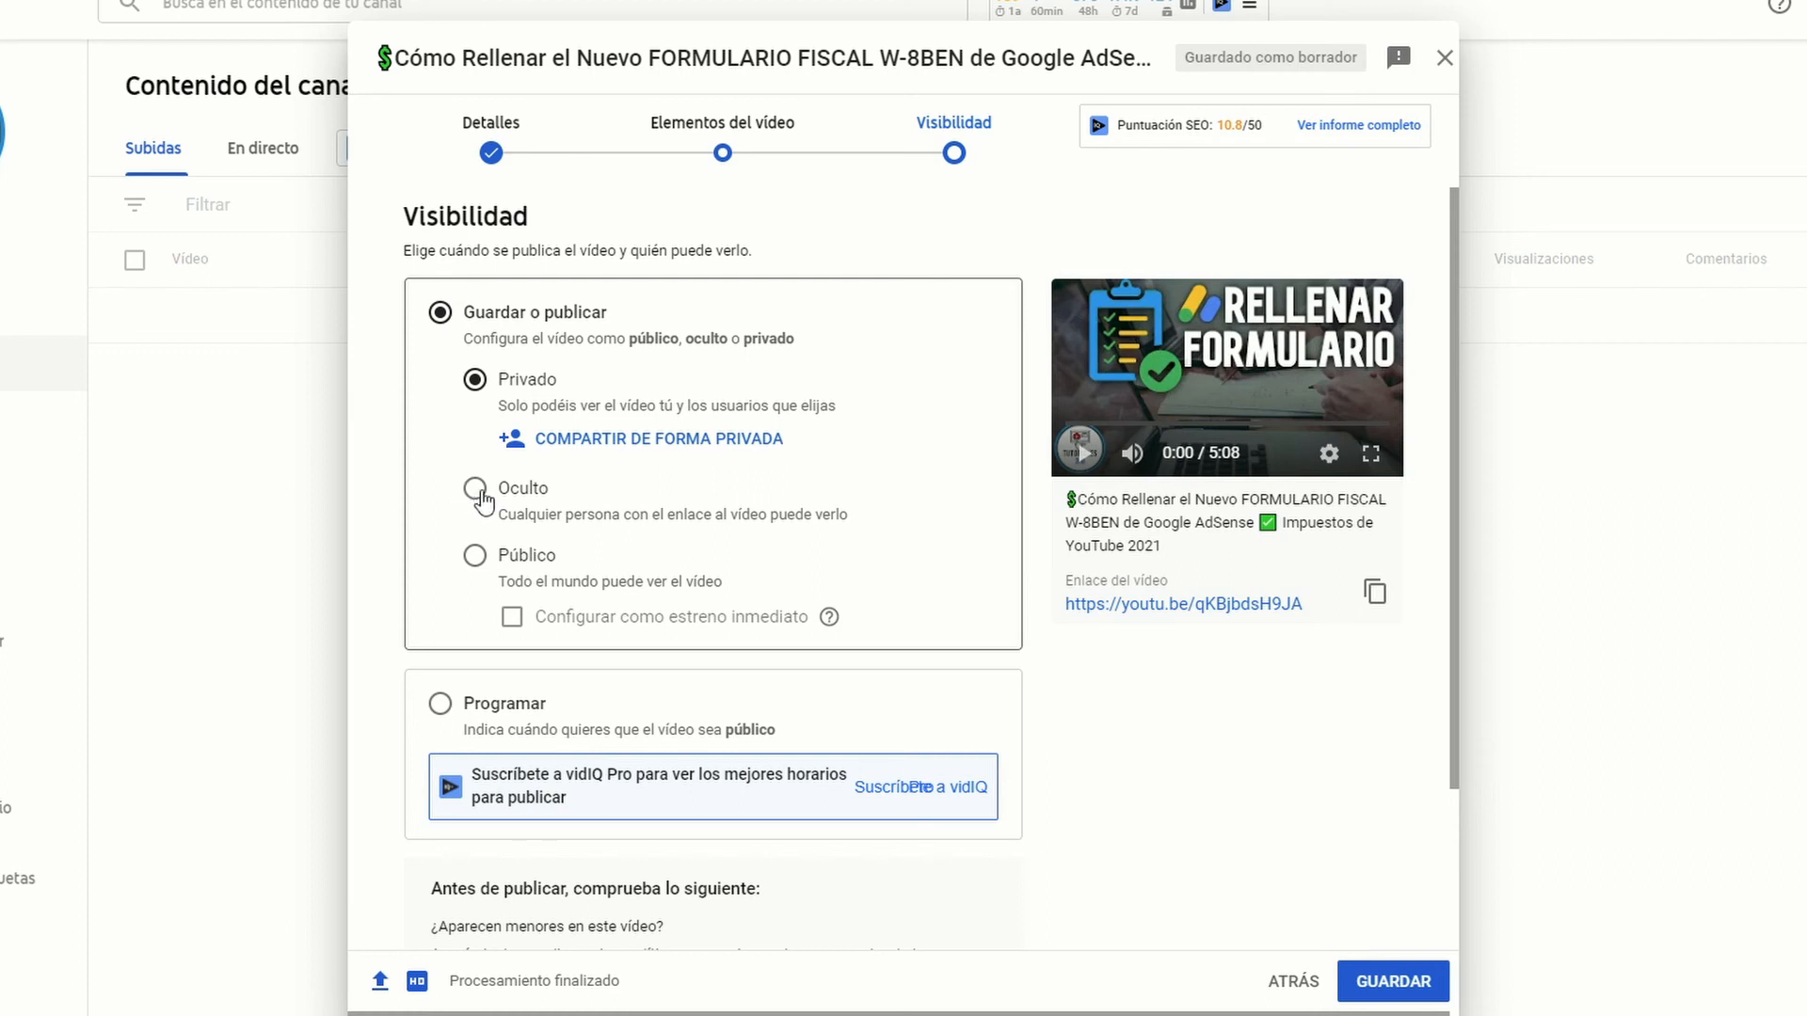
Step: Try the Público and Programar visibility options for the video, and return to Guardar o publicar
left_click(475, 555)
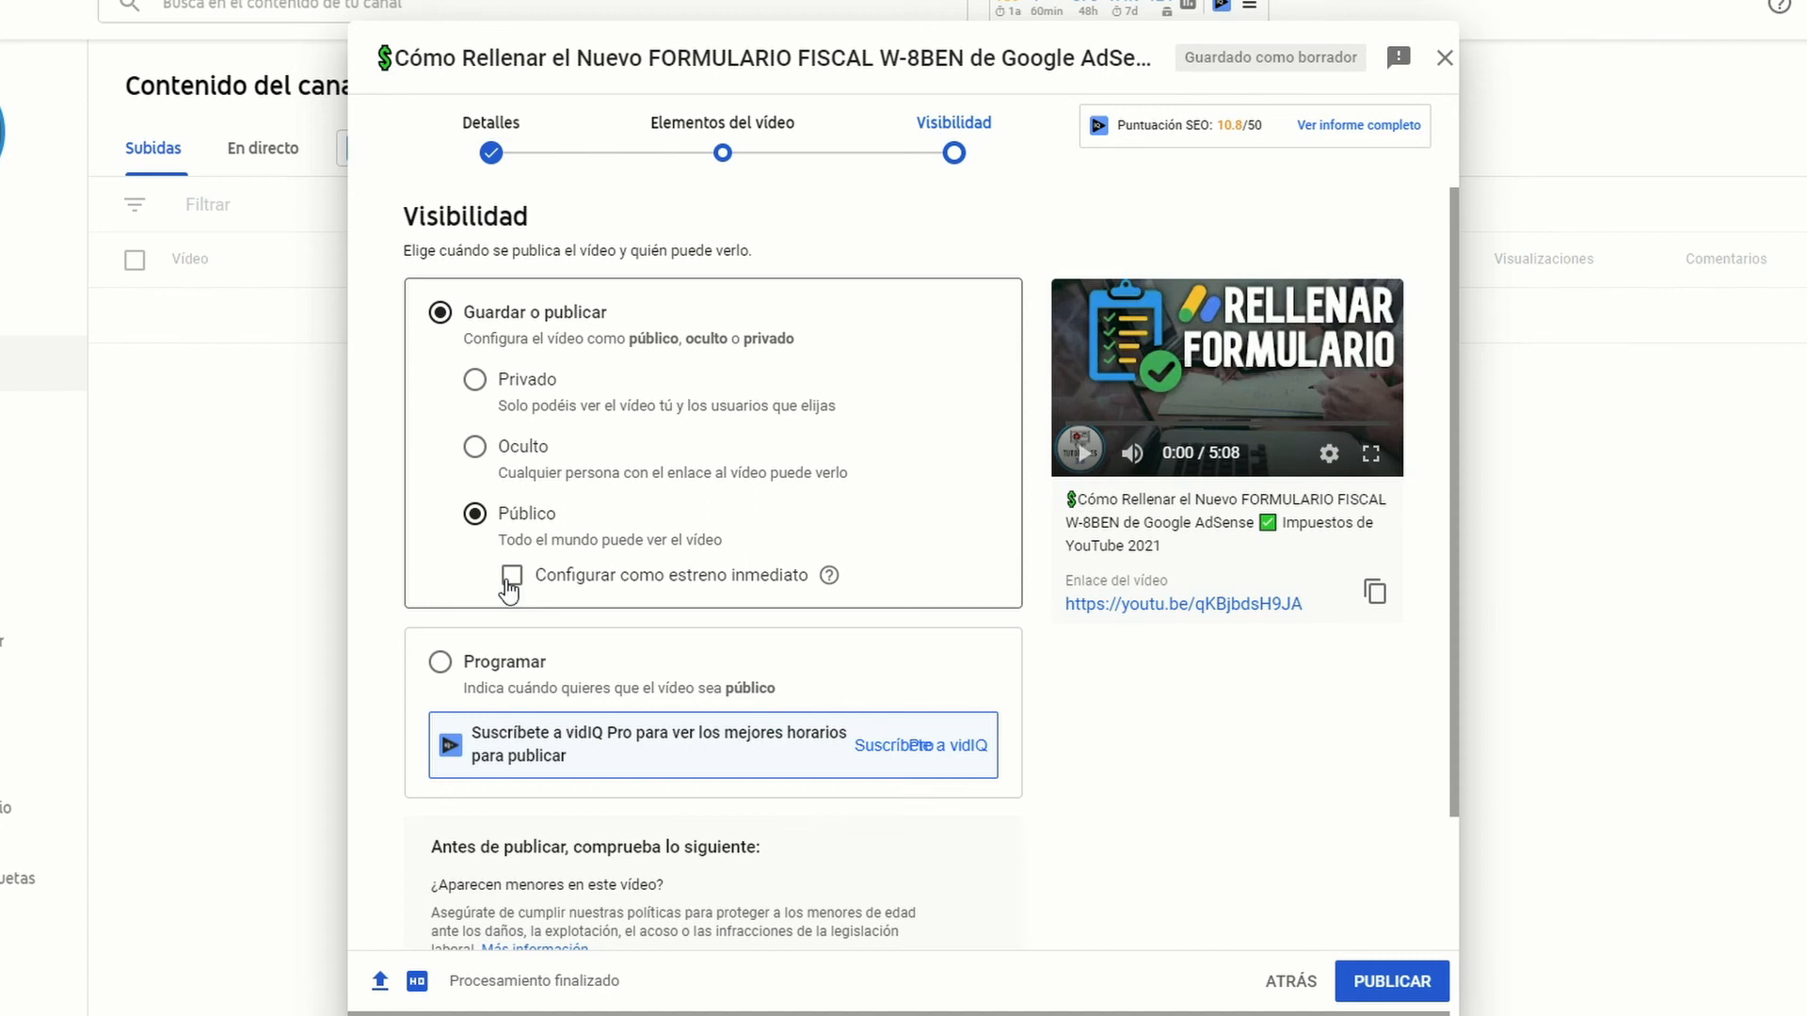
left_click(440, 663)
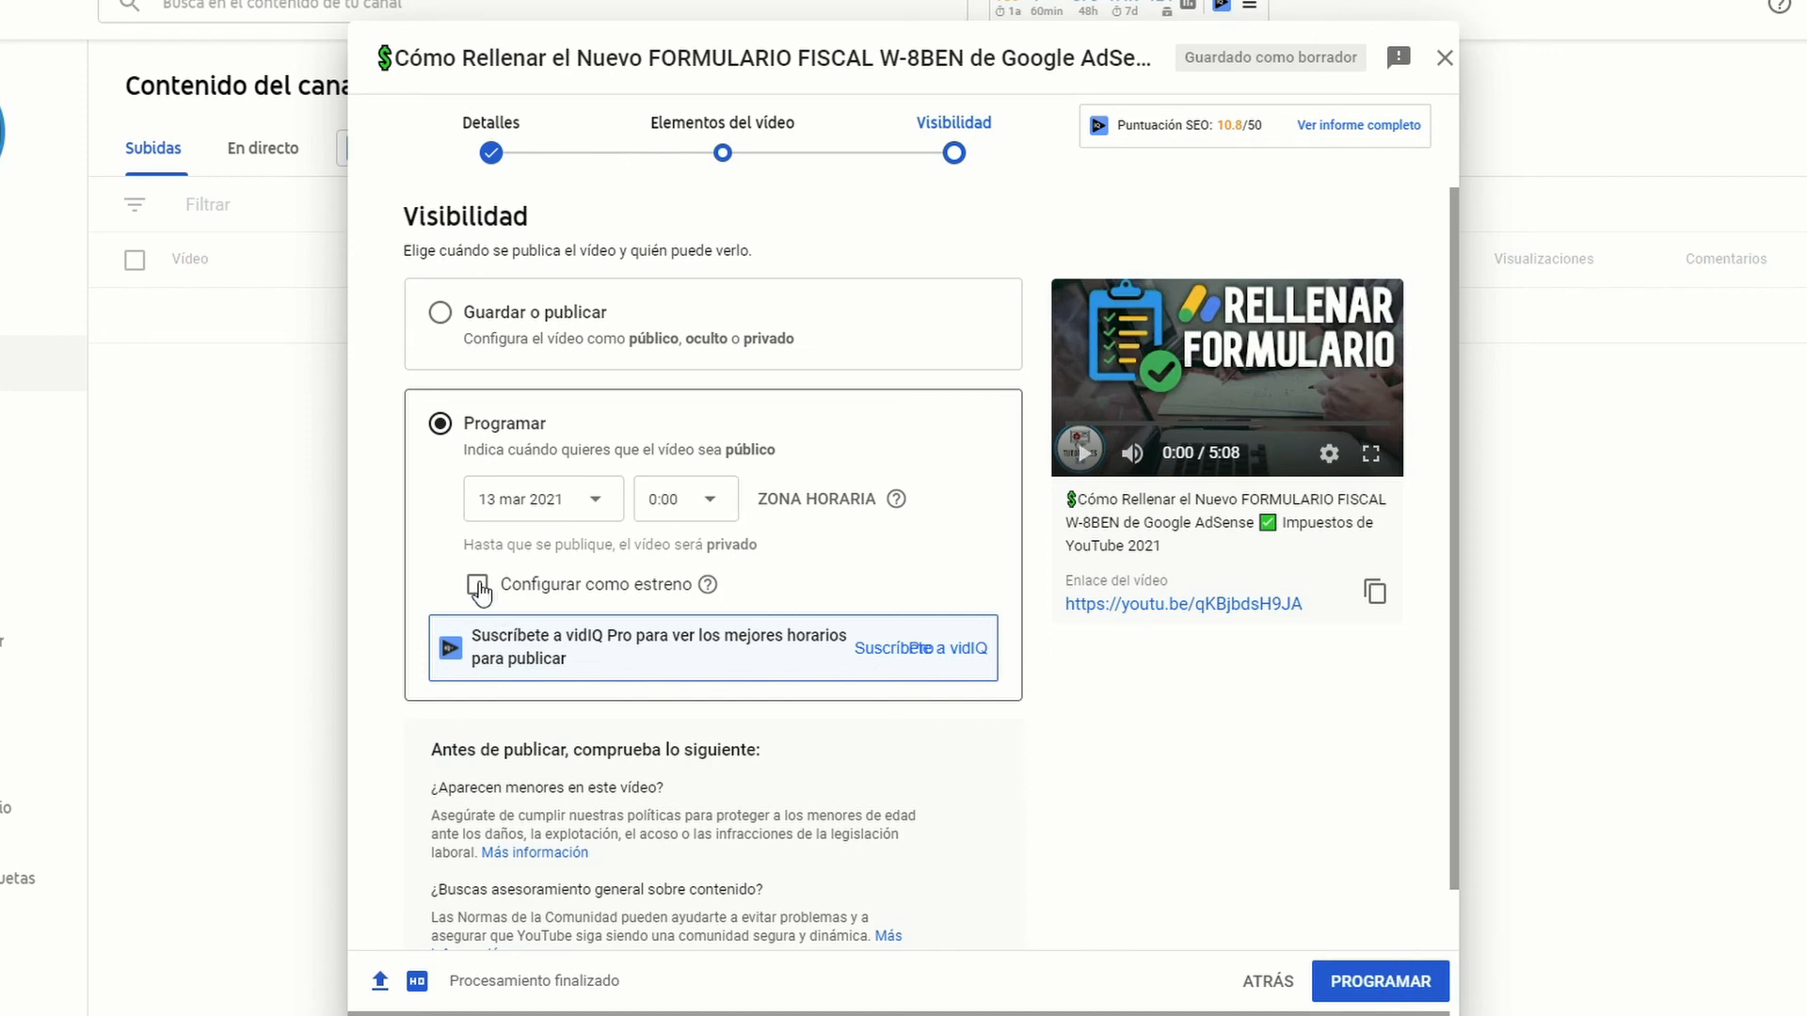
left_click(527, 318)
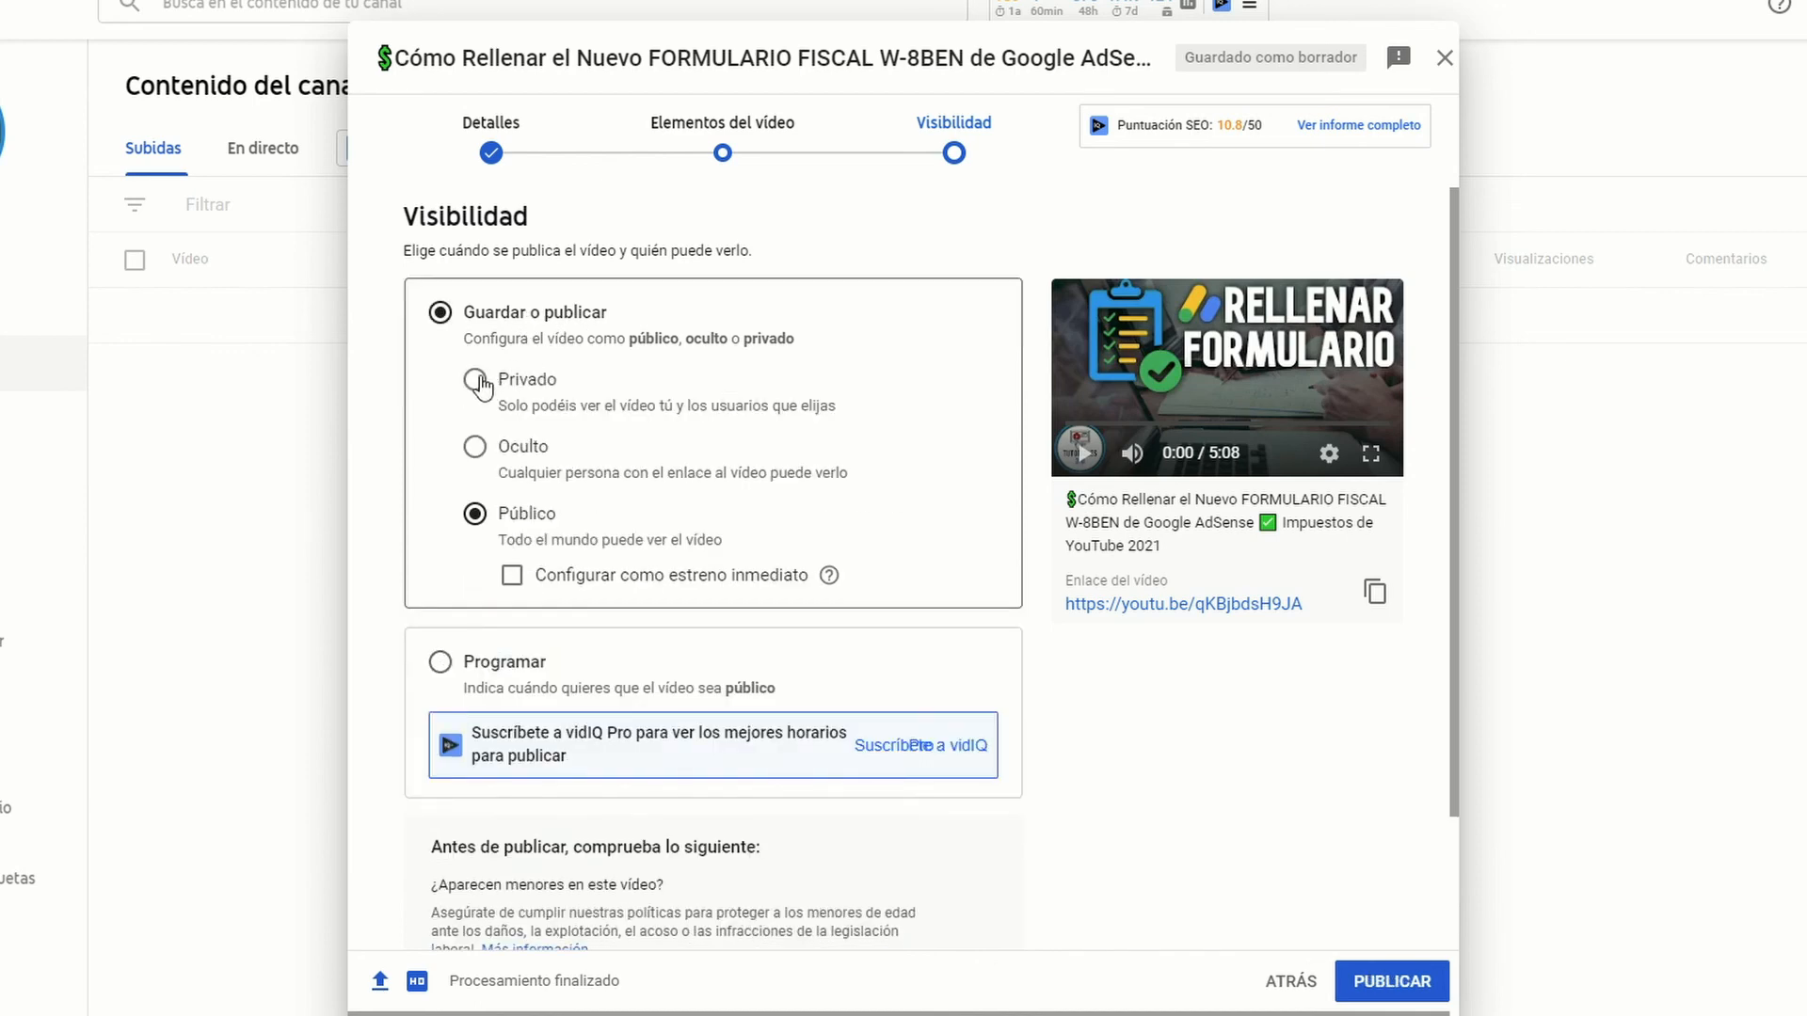
Step: Set the video's visibility to Privado and save the upload
left_click(475, 381)
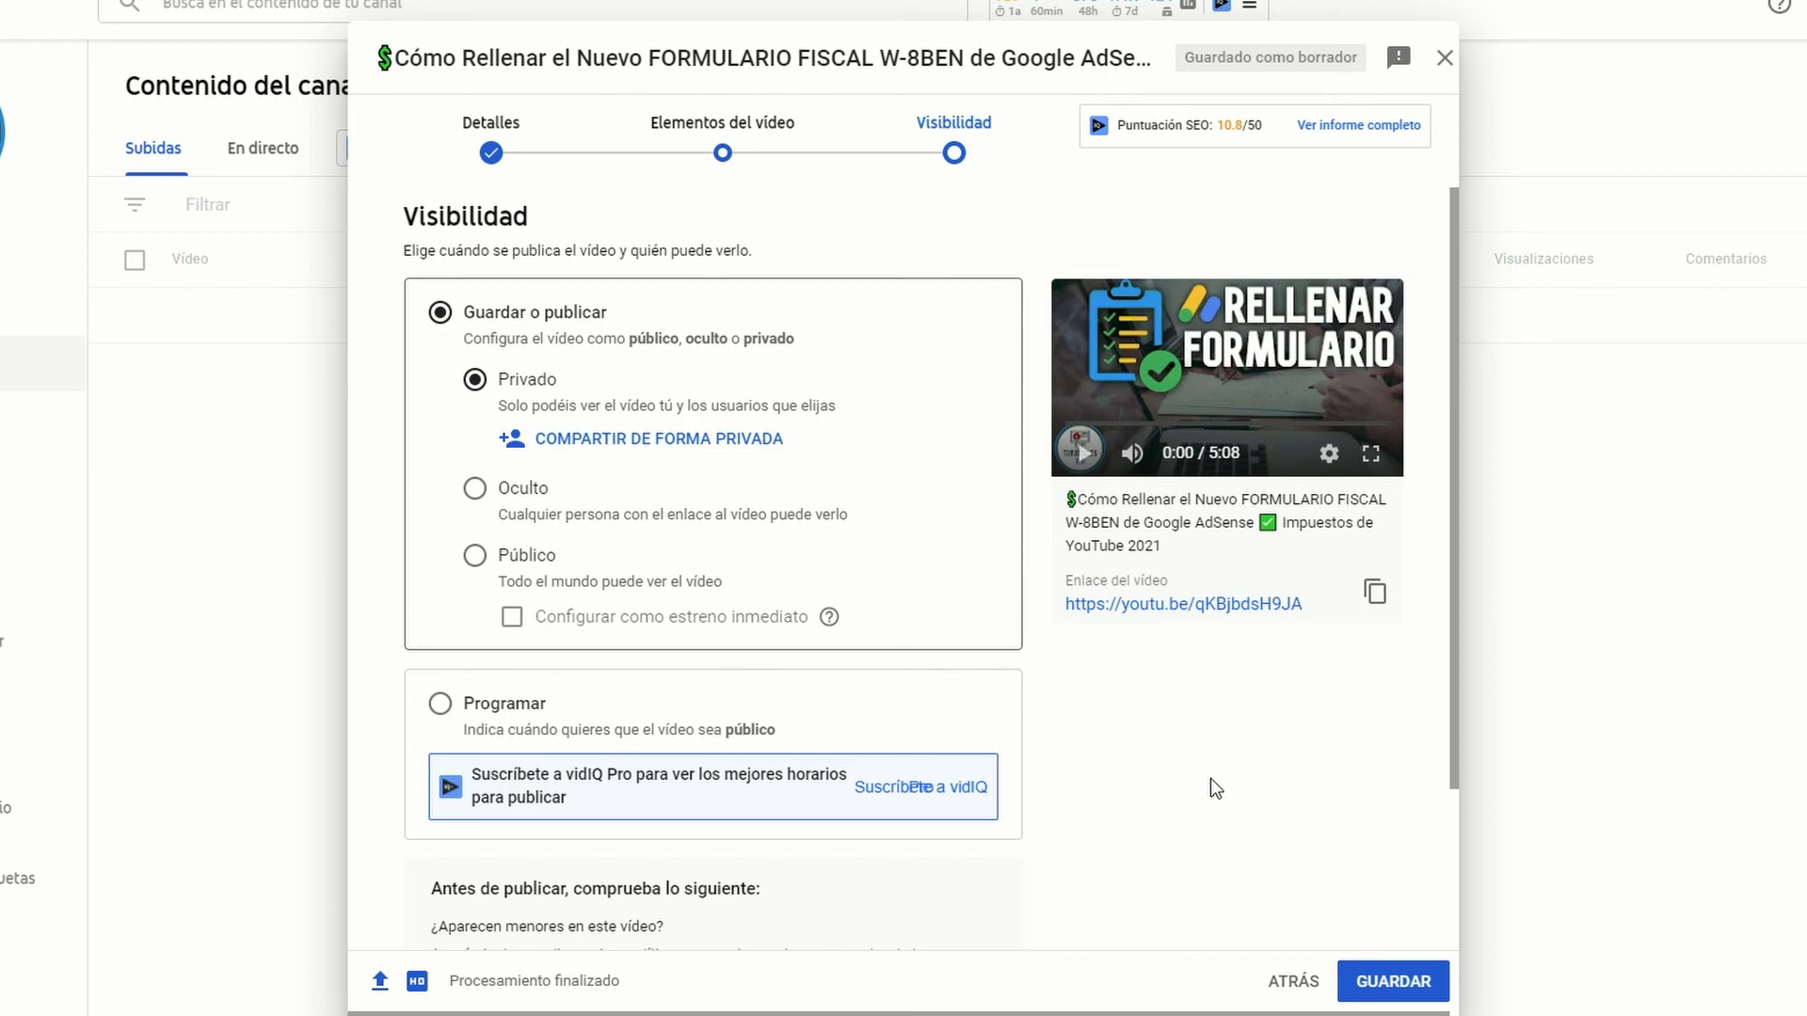
left_click(1388, 983)
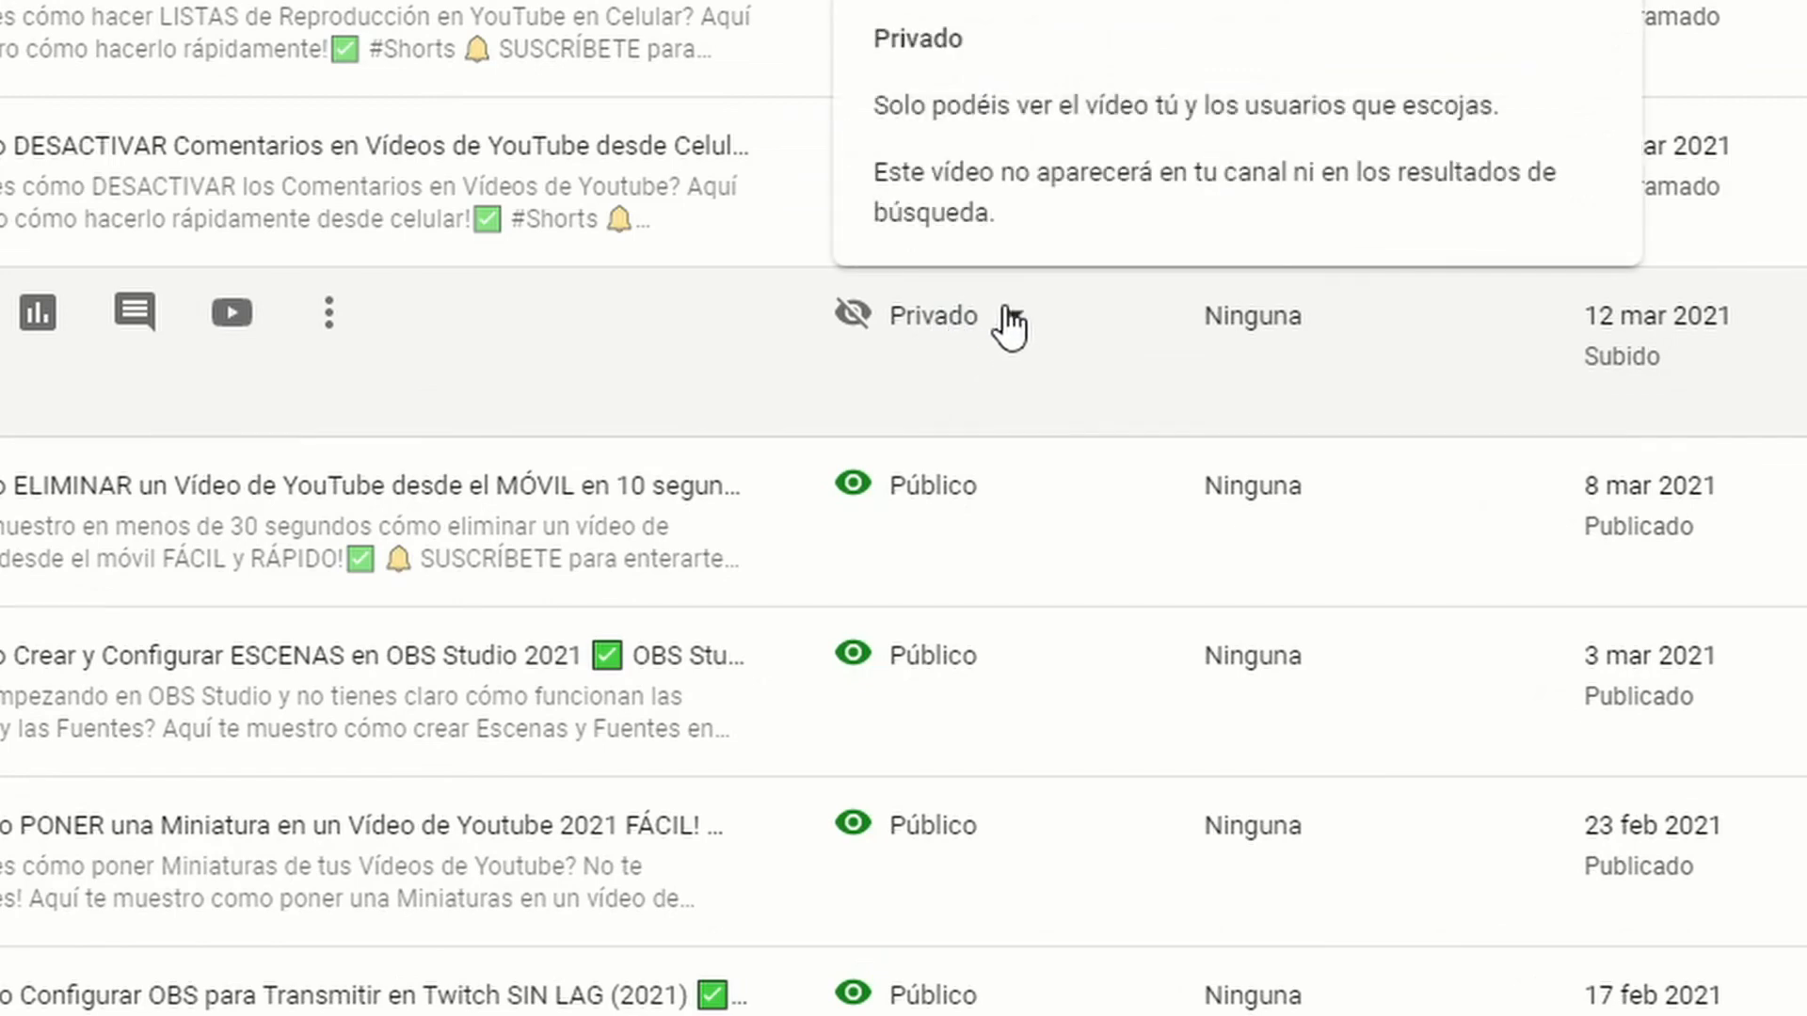
Step: Choose Público as the visibility of the private video uploaded on 12 mar 2021 in the content list
left_click(1009, 318)
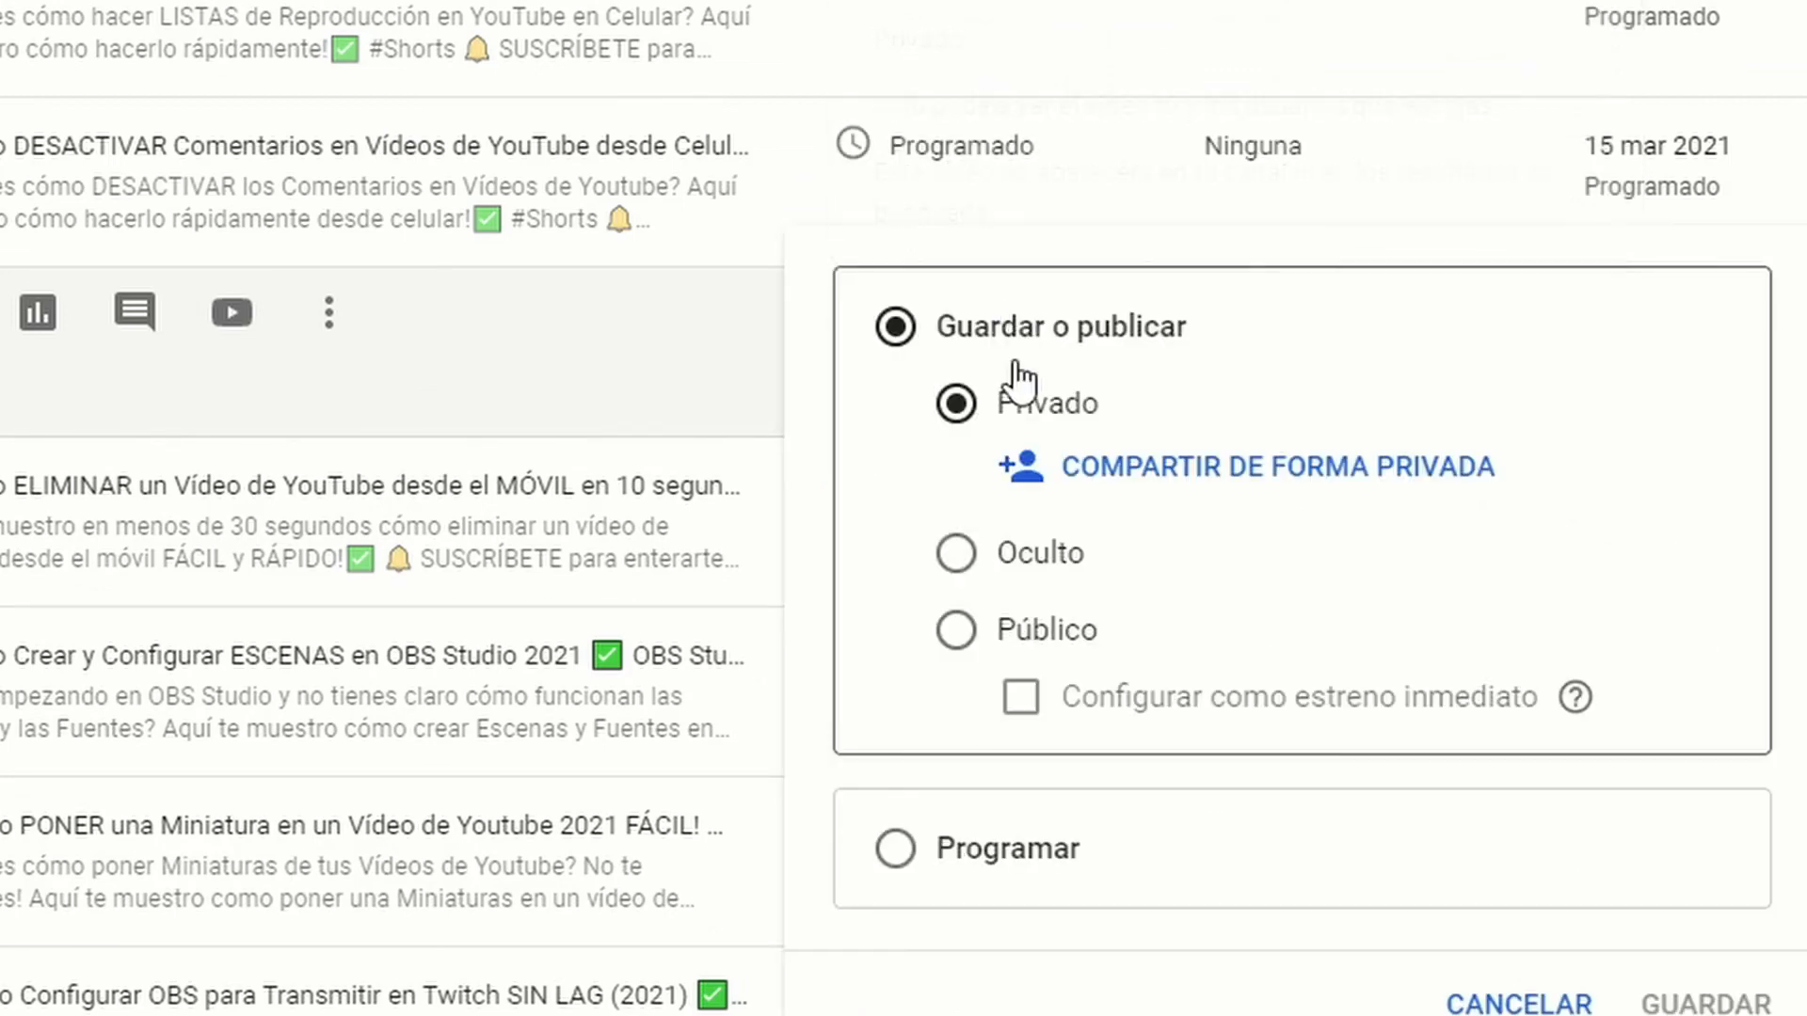
left_click(955, 633)
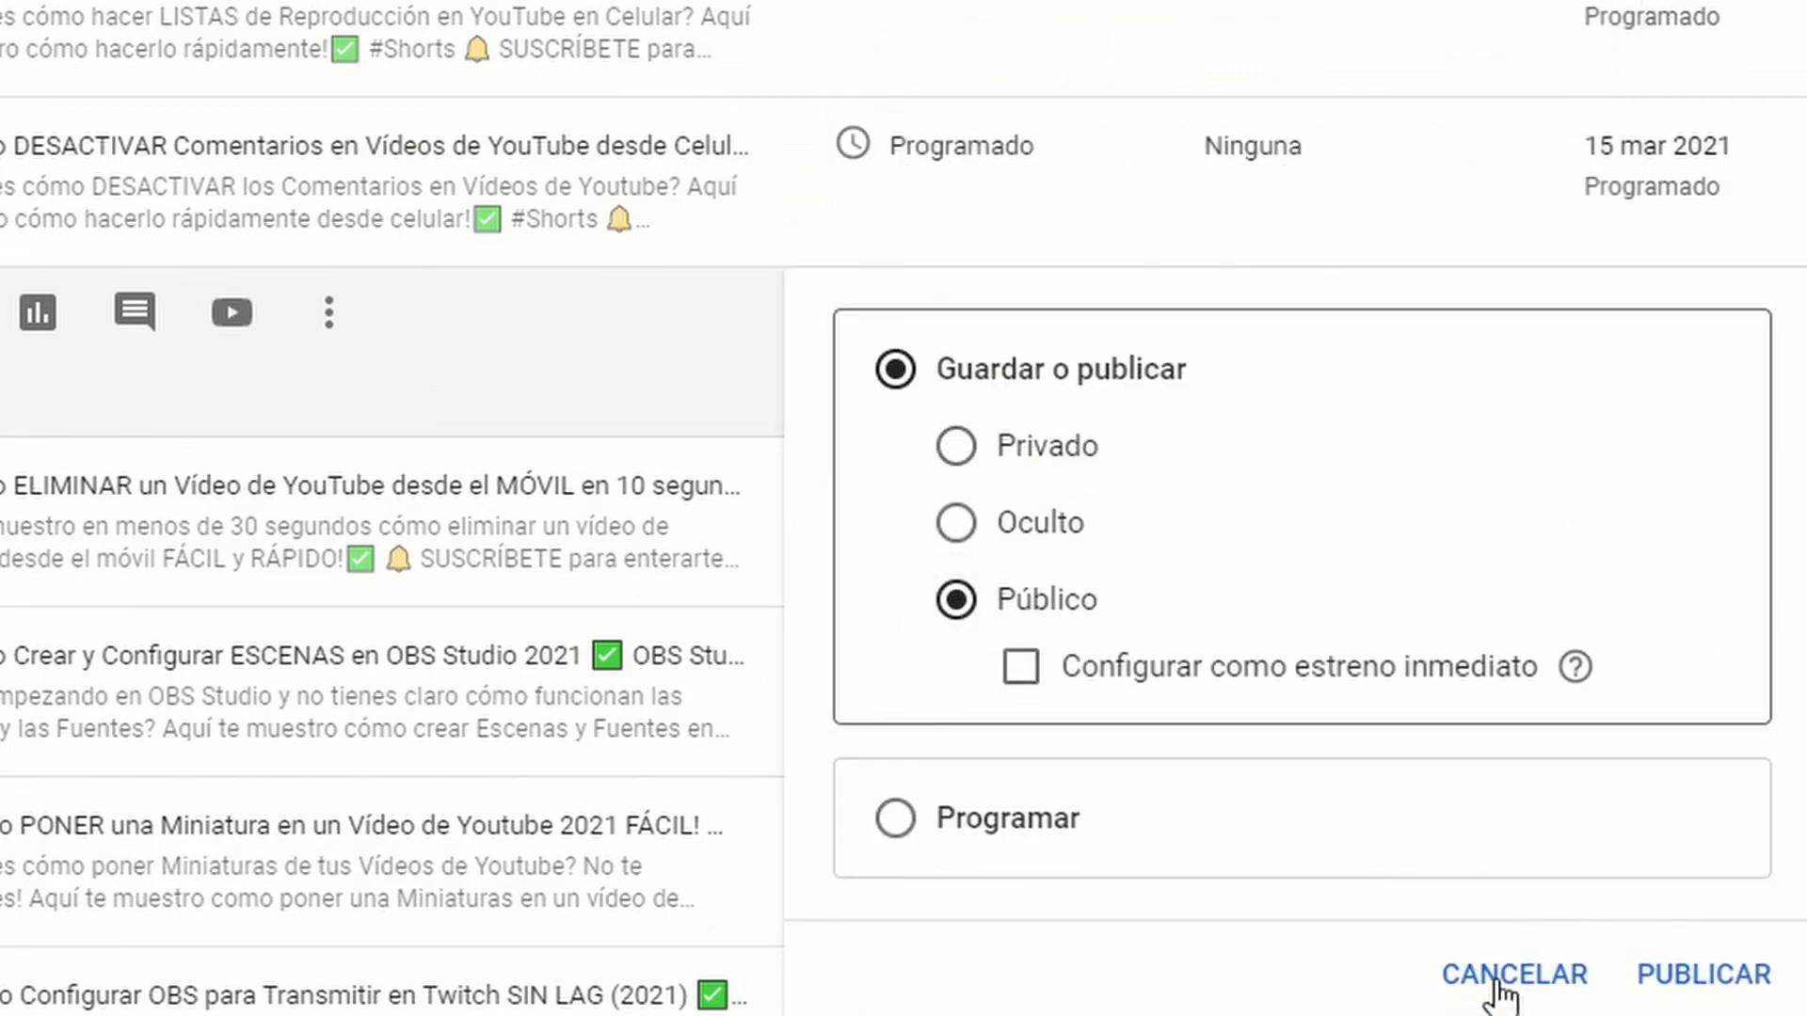